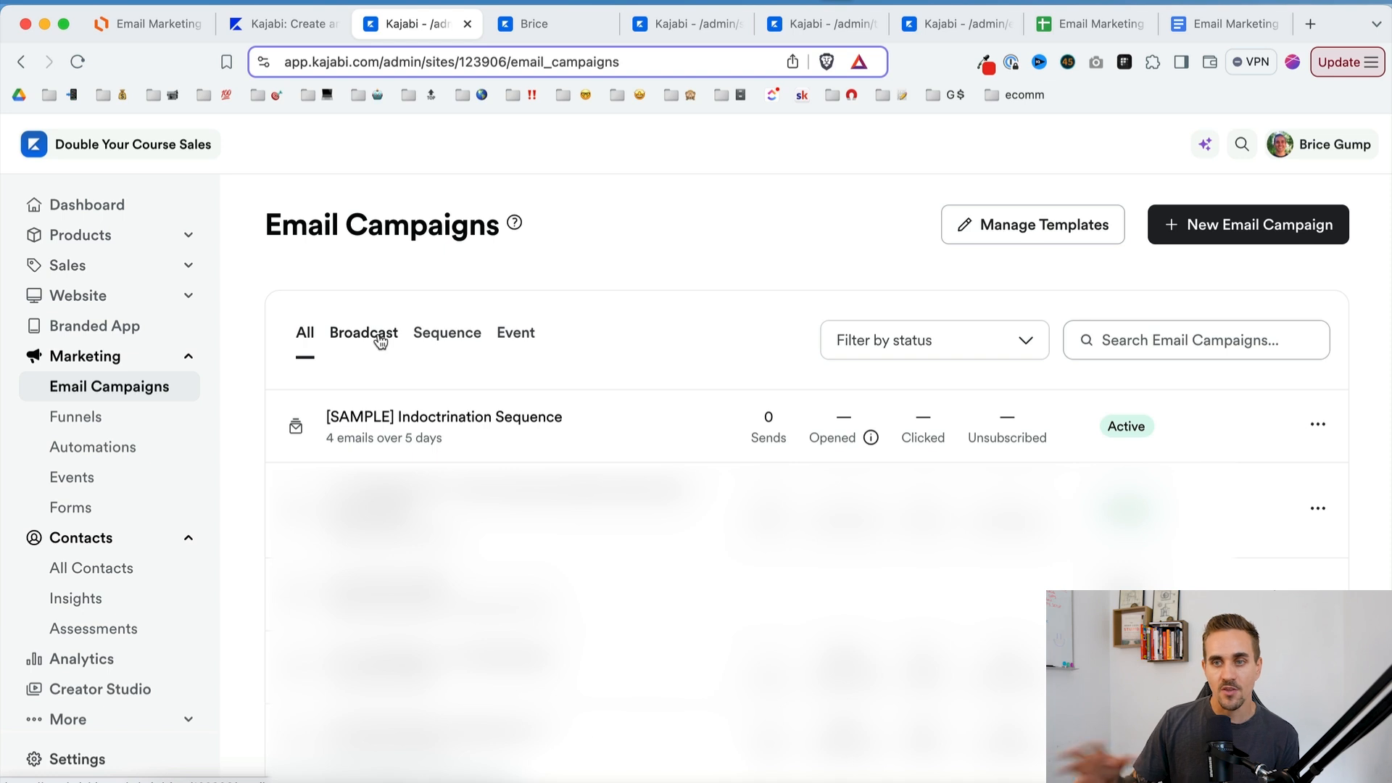
Switch to the Lucidchart flowchart and highlight the whole Lead Magnet Delivery sequence row
key("super+1")
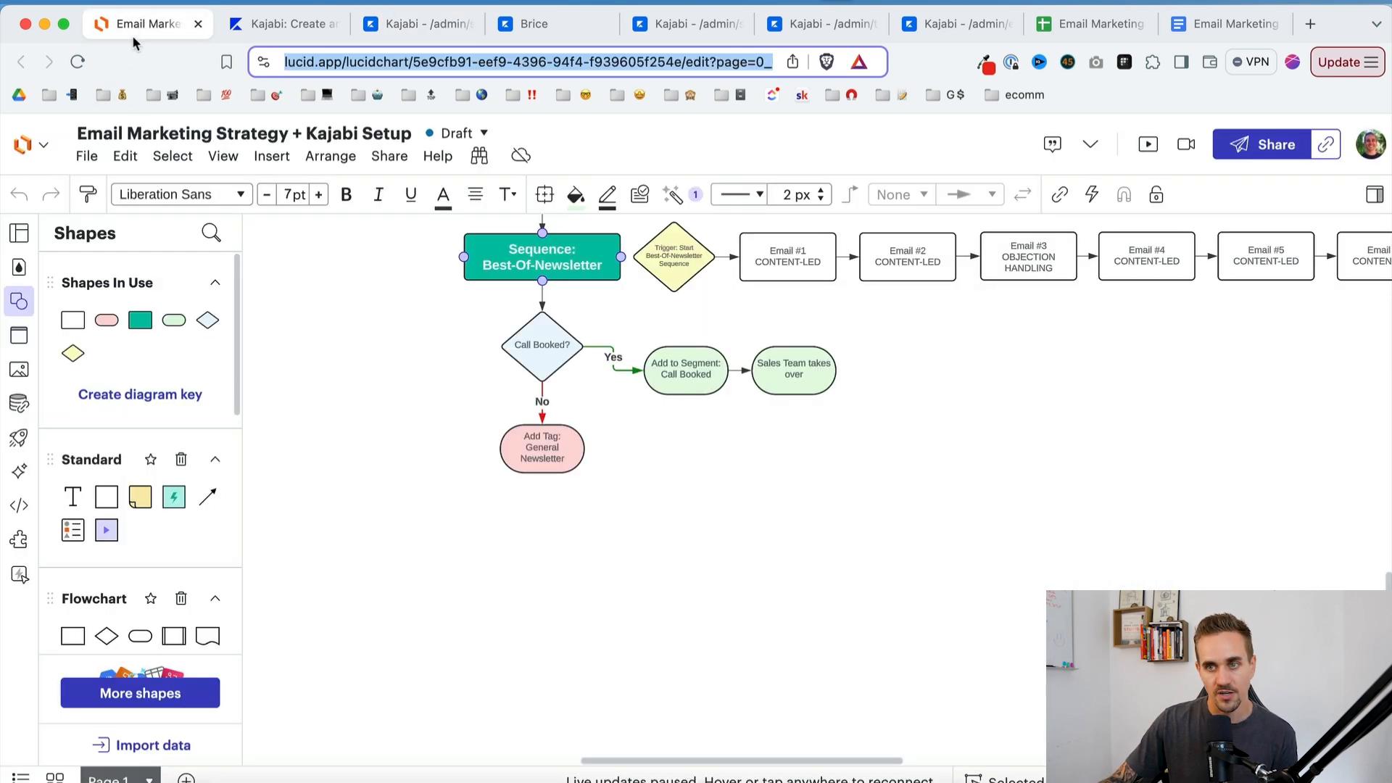
scroll(523, 371, "up", 10)
scroll(522, 371, "down", 3)
scroll(522, 372, "up", 5)
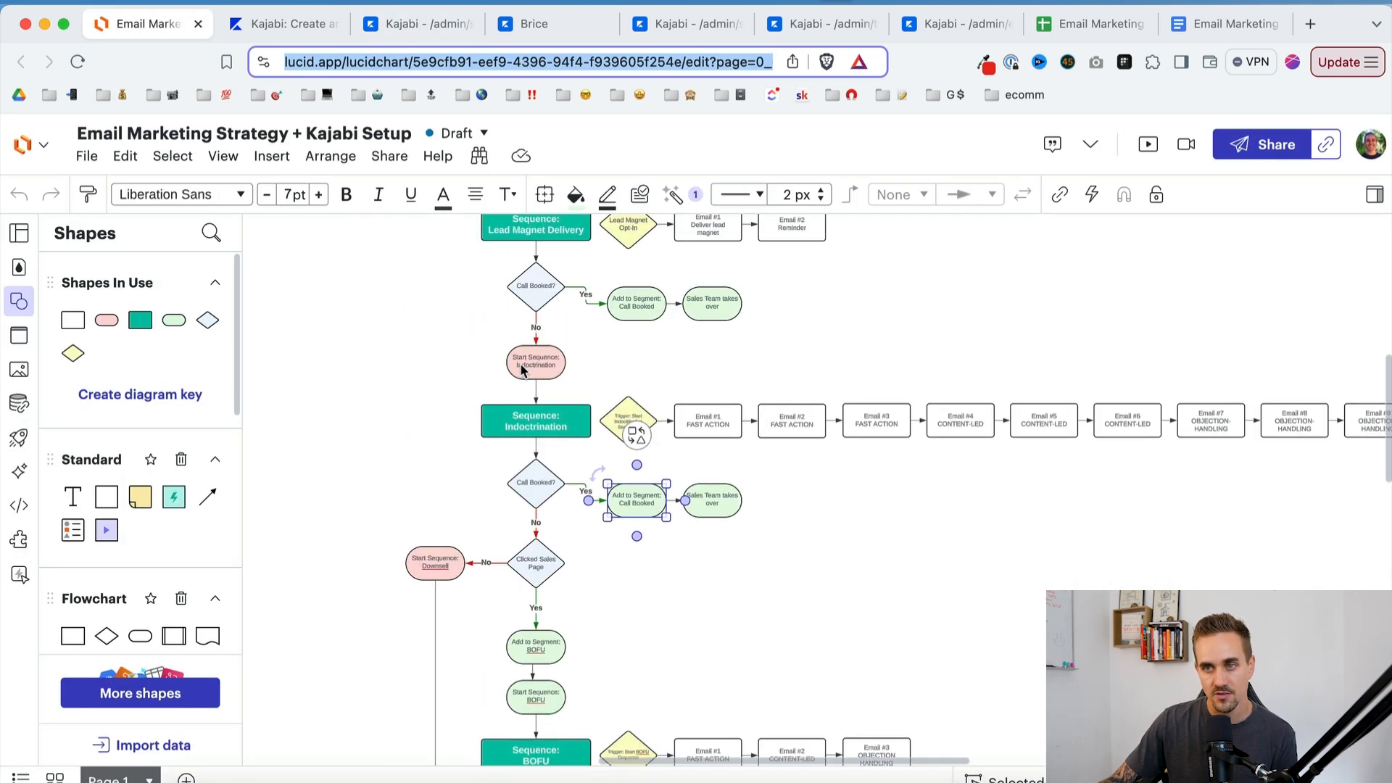
left_click_drag(445, 270, 921, 312)
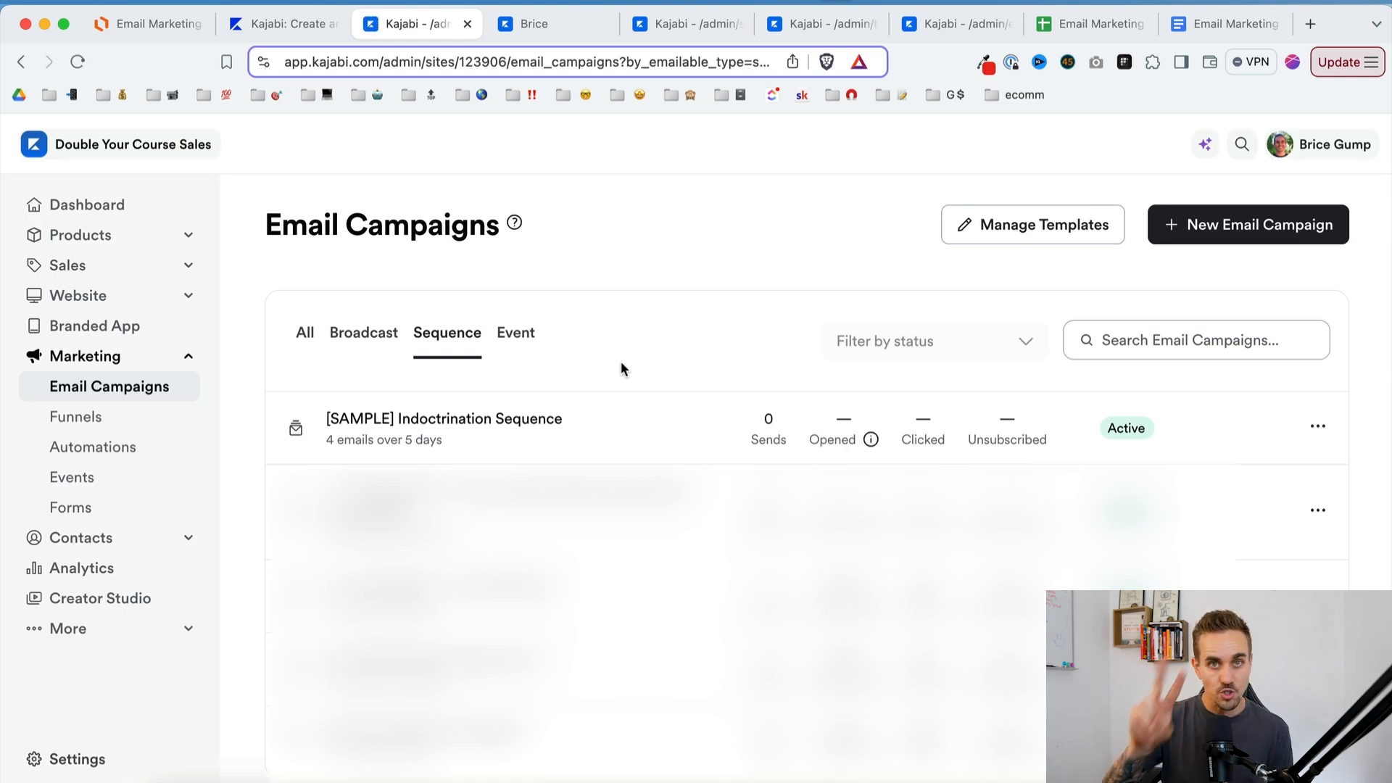
left_click(135, 23)
left_click_drag(459, 264, 889, 304)
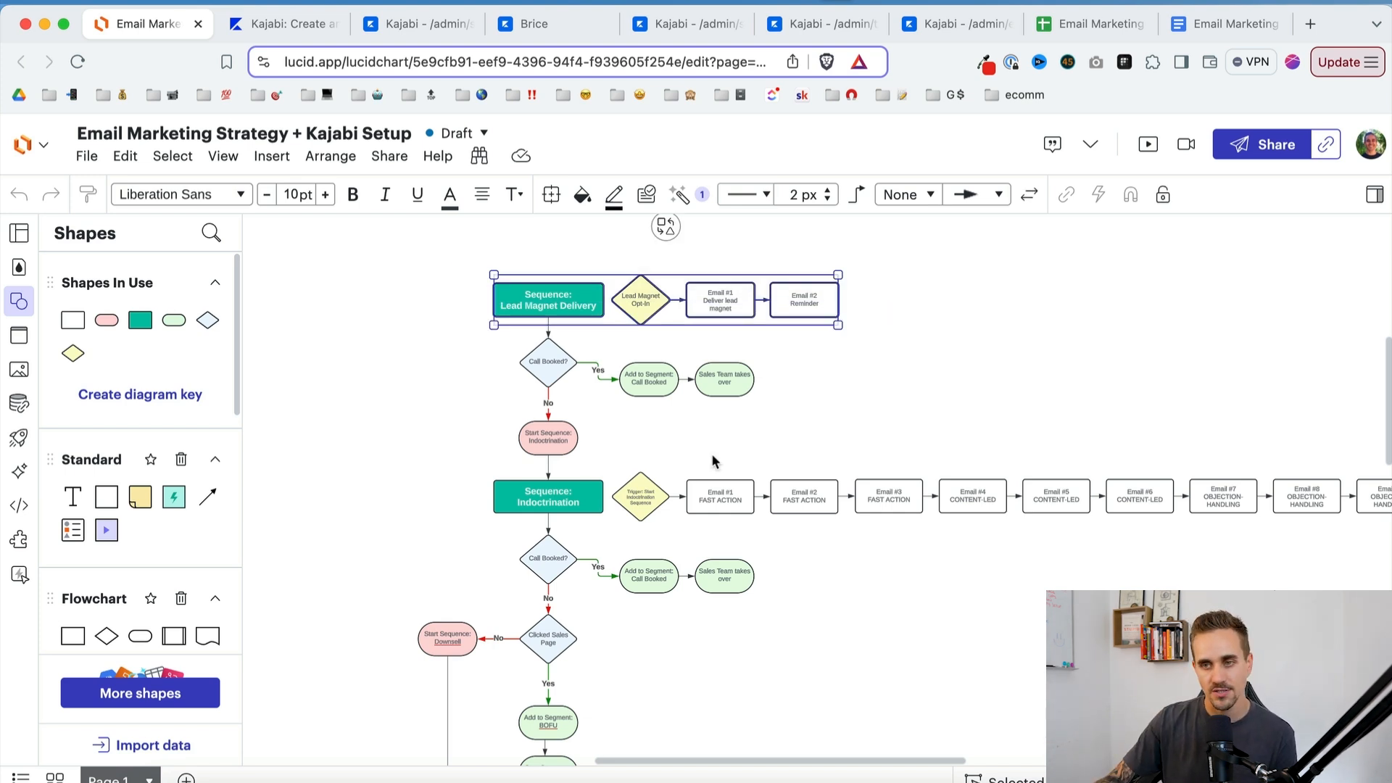
Highlight the Indoctrination sequence row in the flowchart, from its title through all of its emails
scroll(428, 478, "down", 2)
left_click_drag(380, 496, 1327, 485)
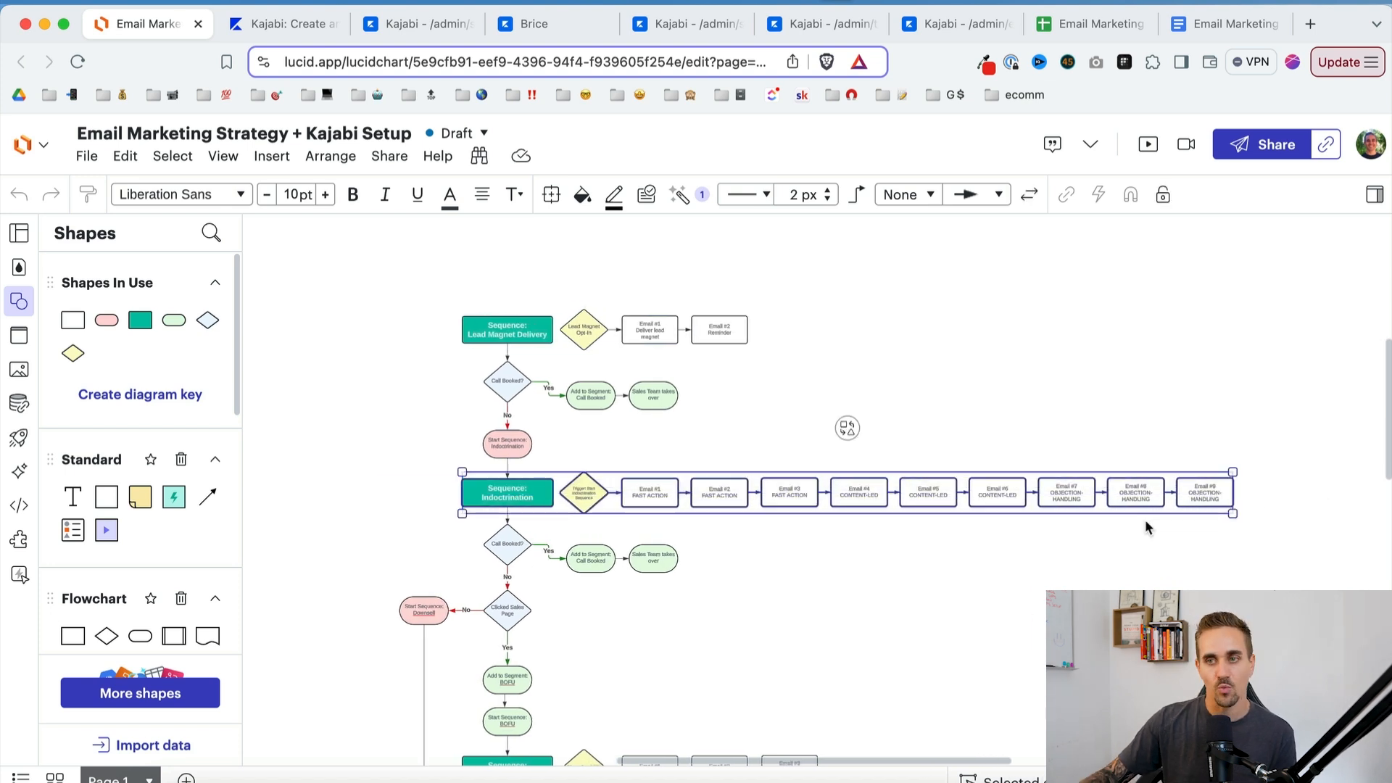
left_click_drag(828, 354, 402, 309)
left_click(402, 302)
left_click_drag(377, 513, 1282, 483)
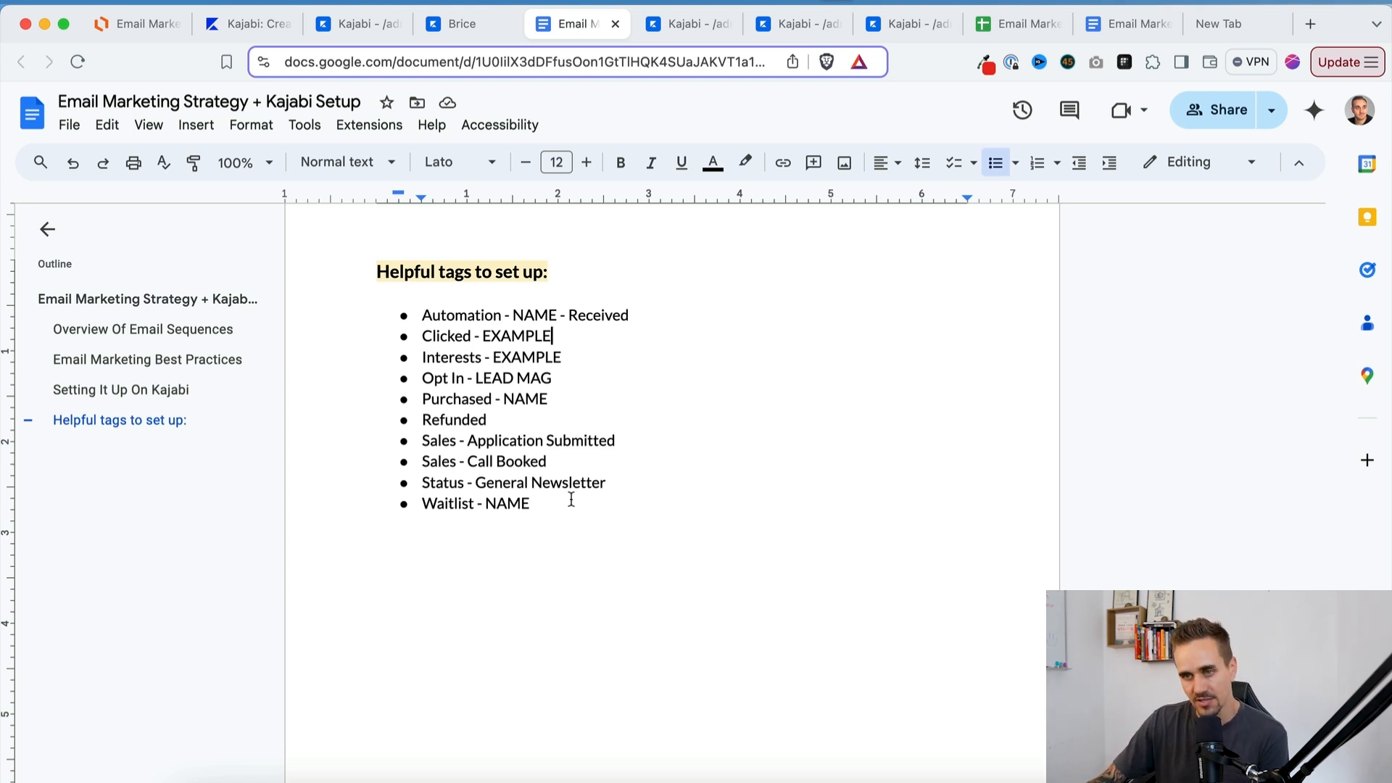
Highlight the full list of helpful tags in the document, and look through the existing contact tags in Kajabi
left_click_drag(419, 316, 615, 532)
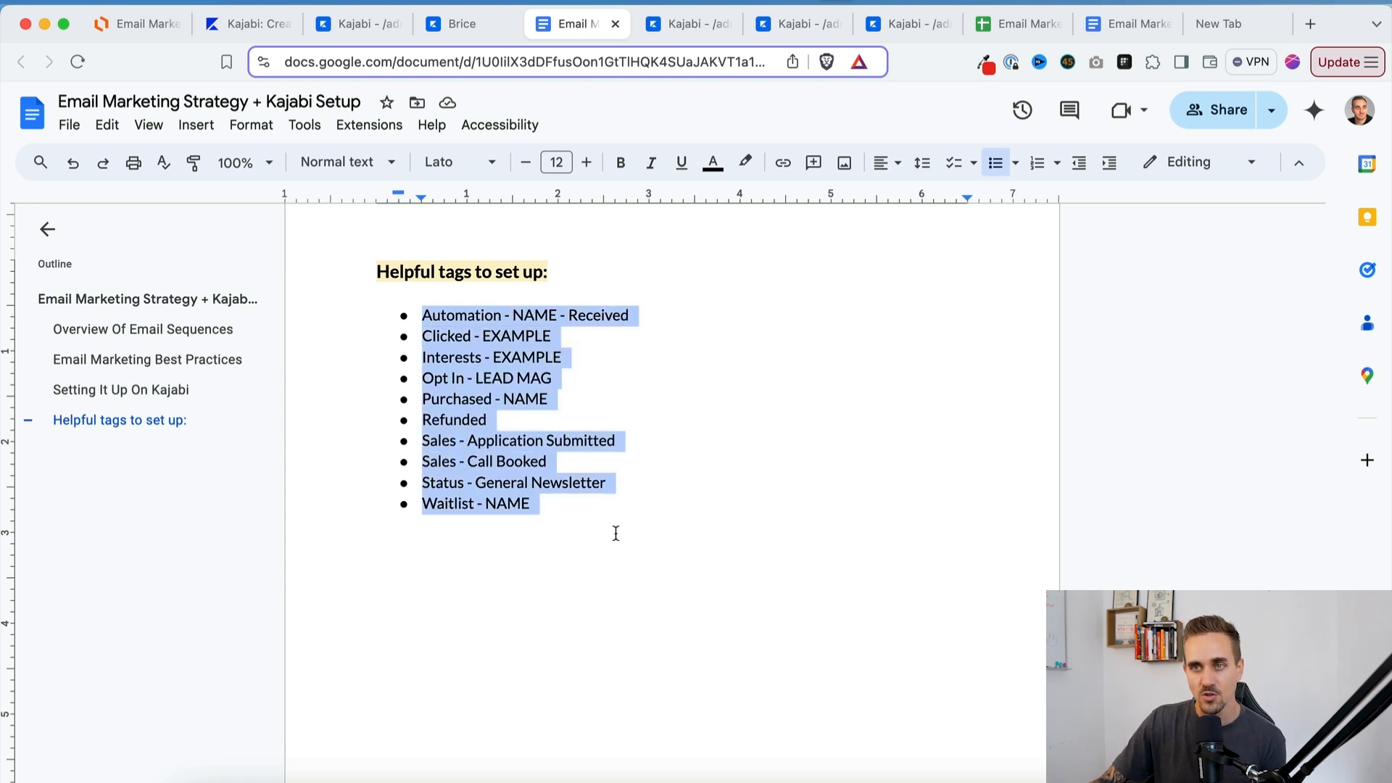
left_click(689, 24)
scroll(541, 621, "down", 10)
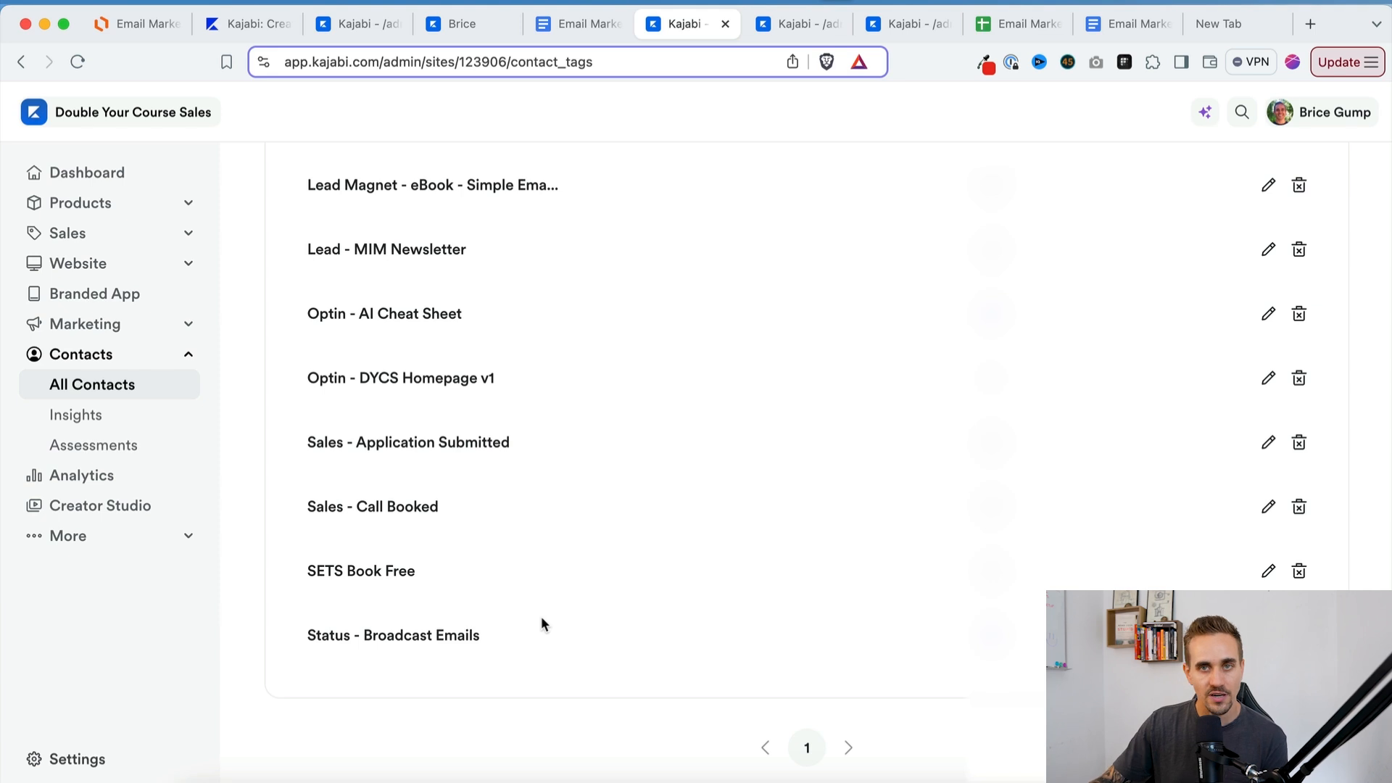
scroll(542, 620, "up", 5)
scroll(541, 624, "up", 3)
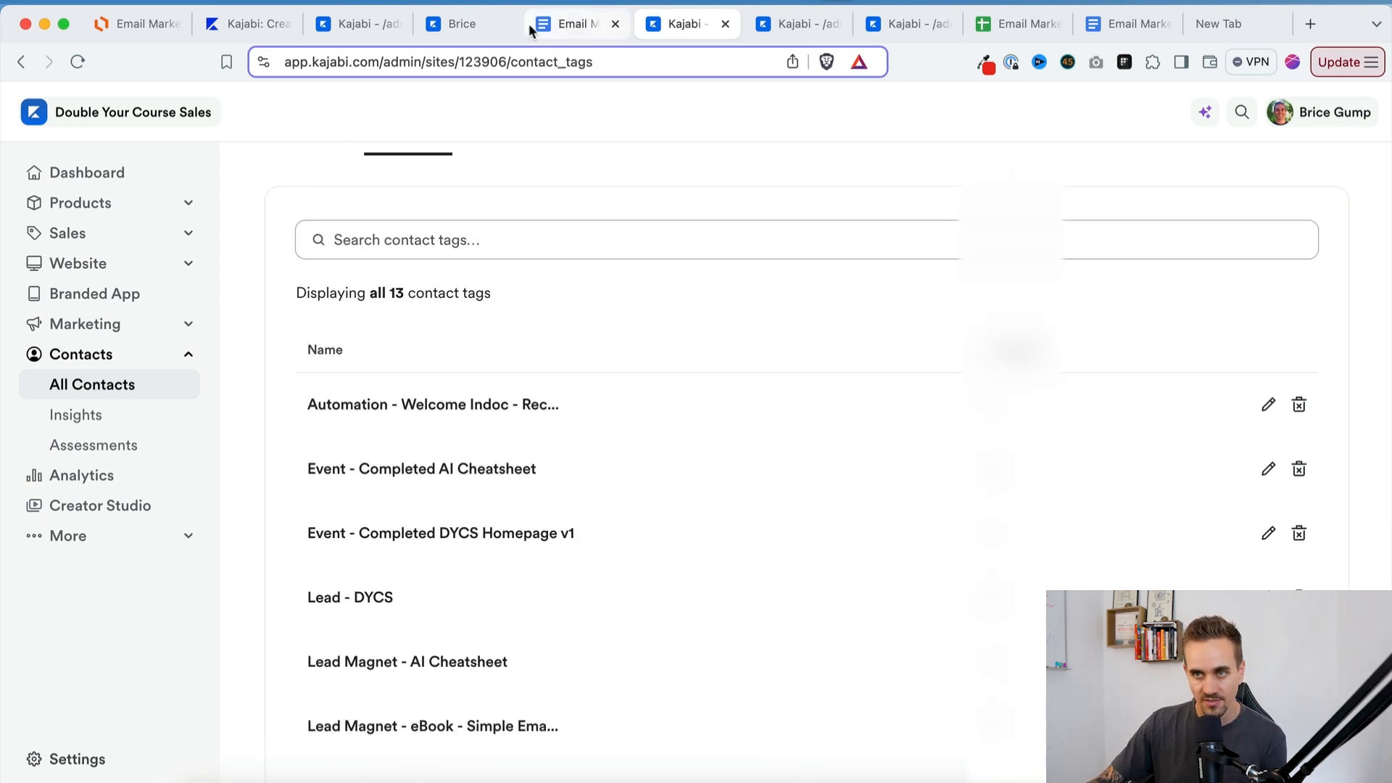
Return to the tags document in Google Docs and highlight each part of the "Automation - NAME - Received" tag
left_click(577, 24)
left_click(554, 337)
left_click_drag(422, 316, 462, 316)
double_click(445, 315)
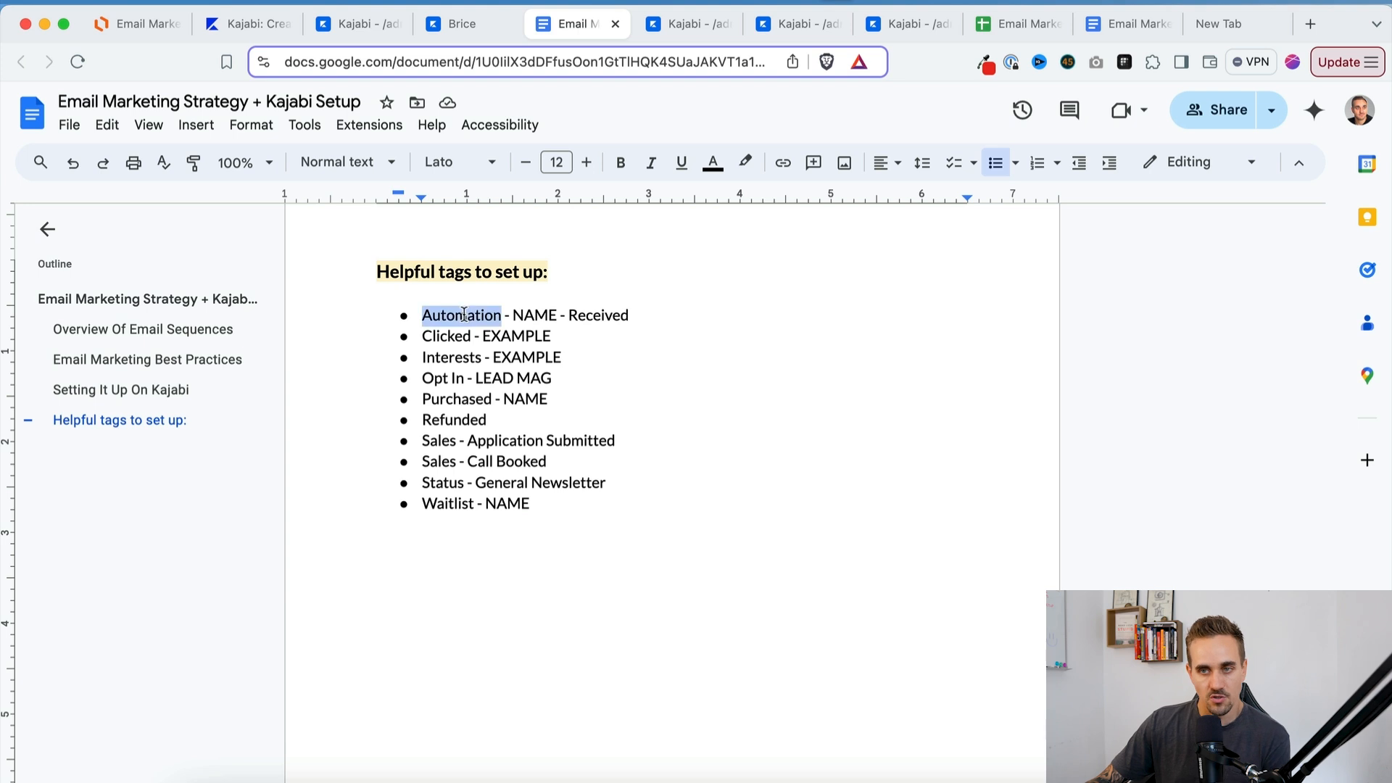
left_click(447, 335)
double_click(434, 315)
left_click(526, 315)
double_click(526, 316)
double_click(602, 315)
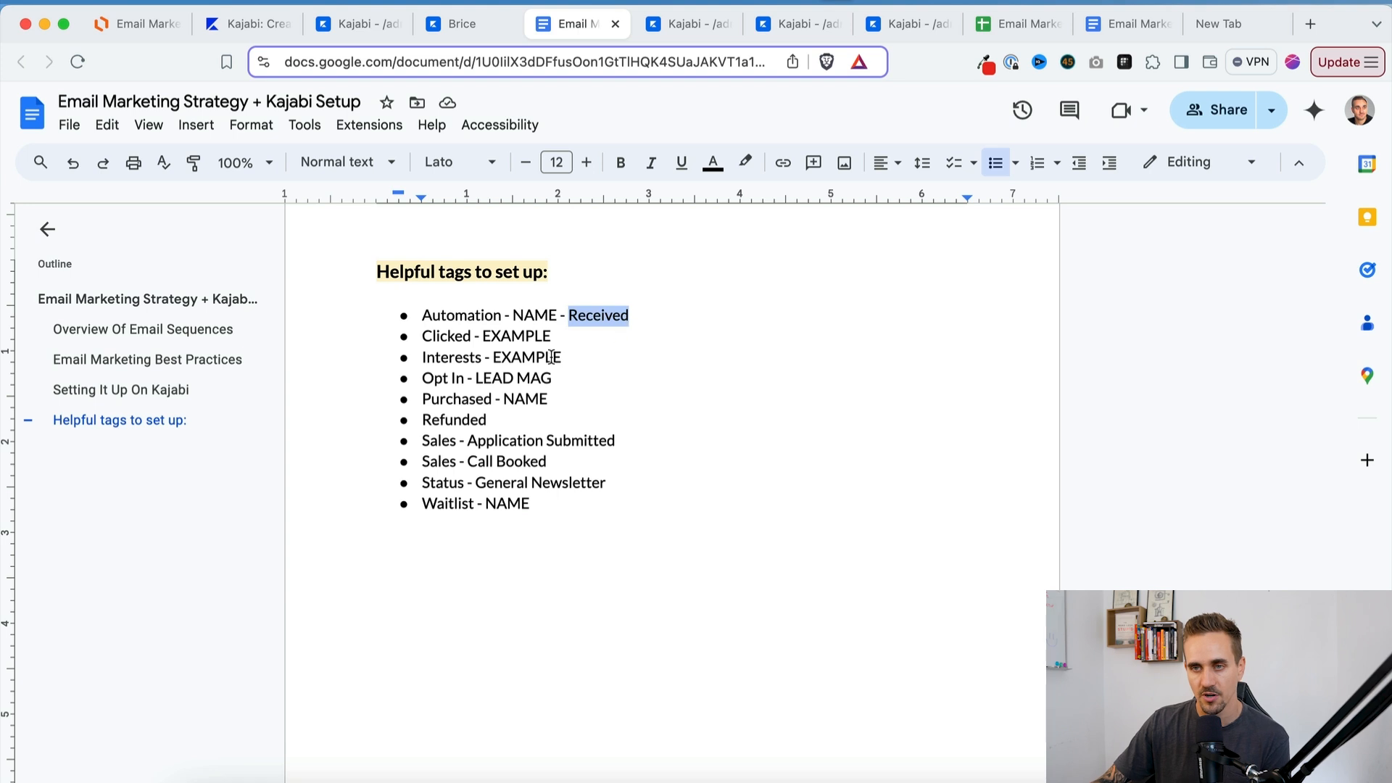
Highlight the parts of the "Clicked - EXAMPLE" tag, ending on the EXAMPLE placeholder
left_click(503, 354)
double_click(435, 335)
left_click(511, 335)
triple_click(512, 335)
double_click(512, 335)
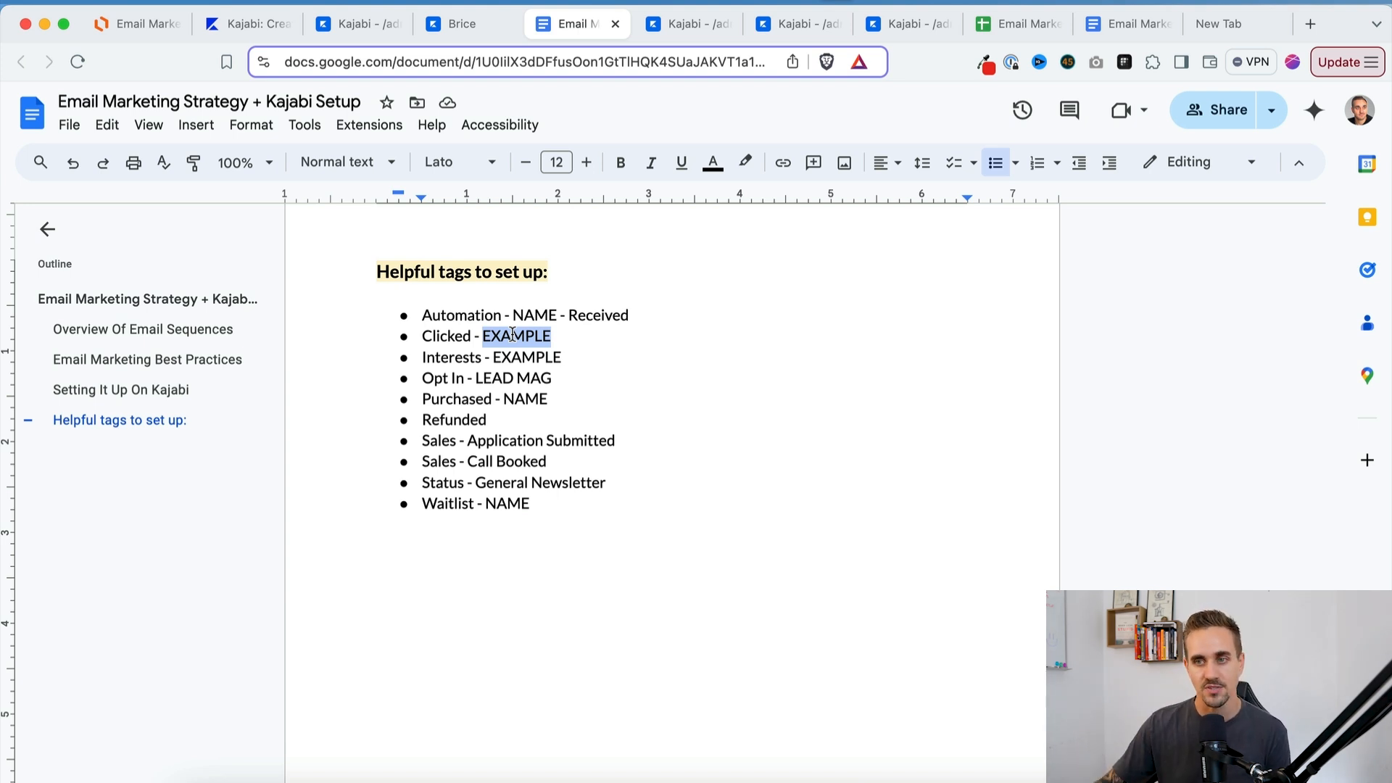
Highlight the "Interests - EXAMPLE" tag and its EXAMPLE placeholder
left_click(543, 362)
left_click_drag(612, 360, 440, 360)
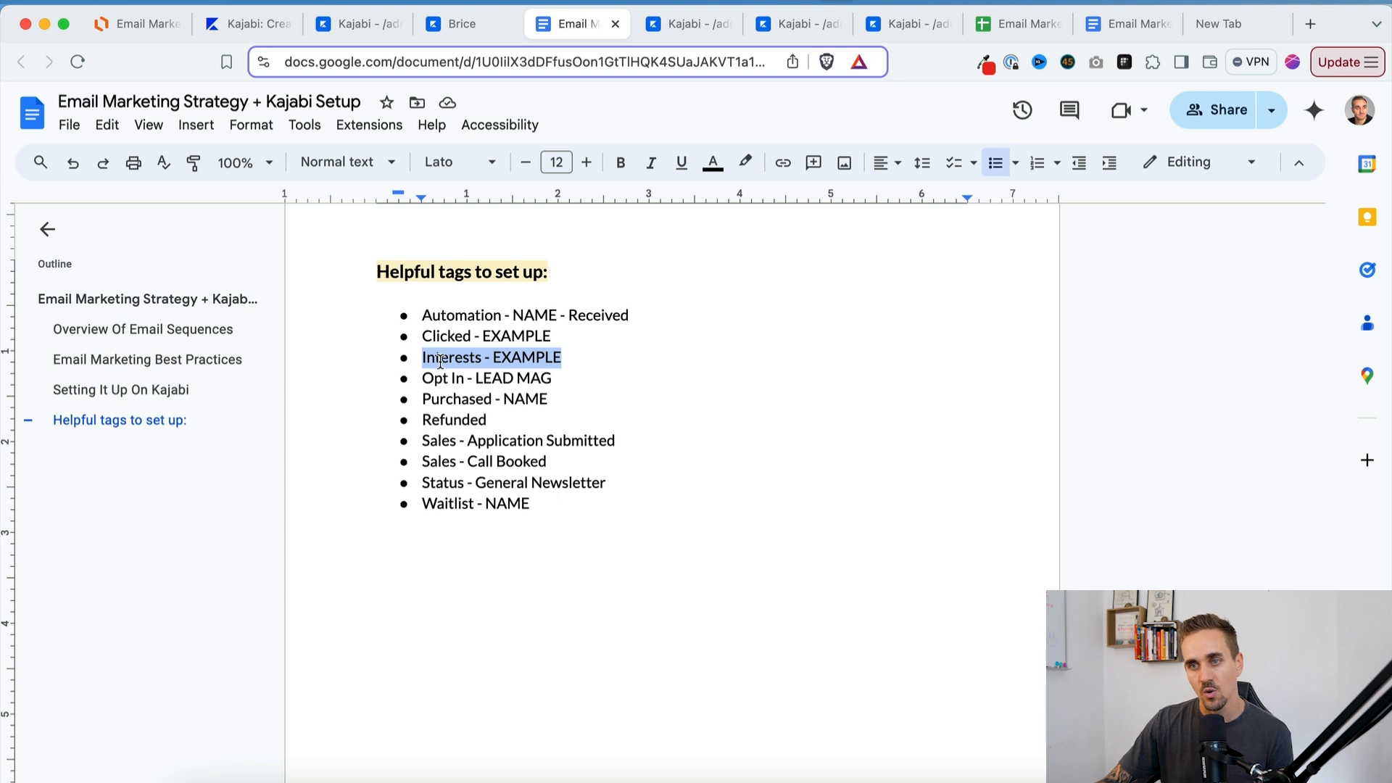
left_click(440, 360)
double_click(514, 359)
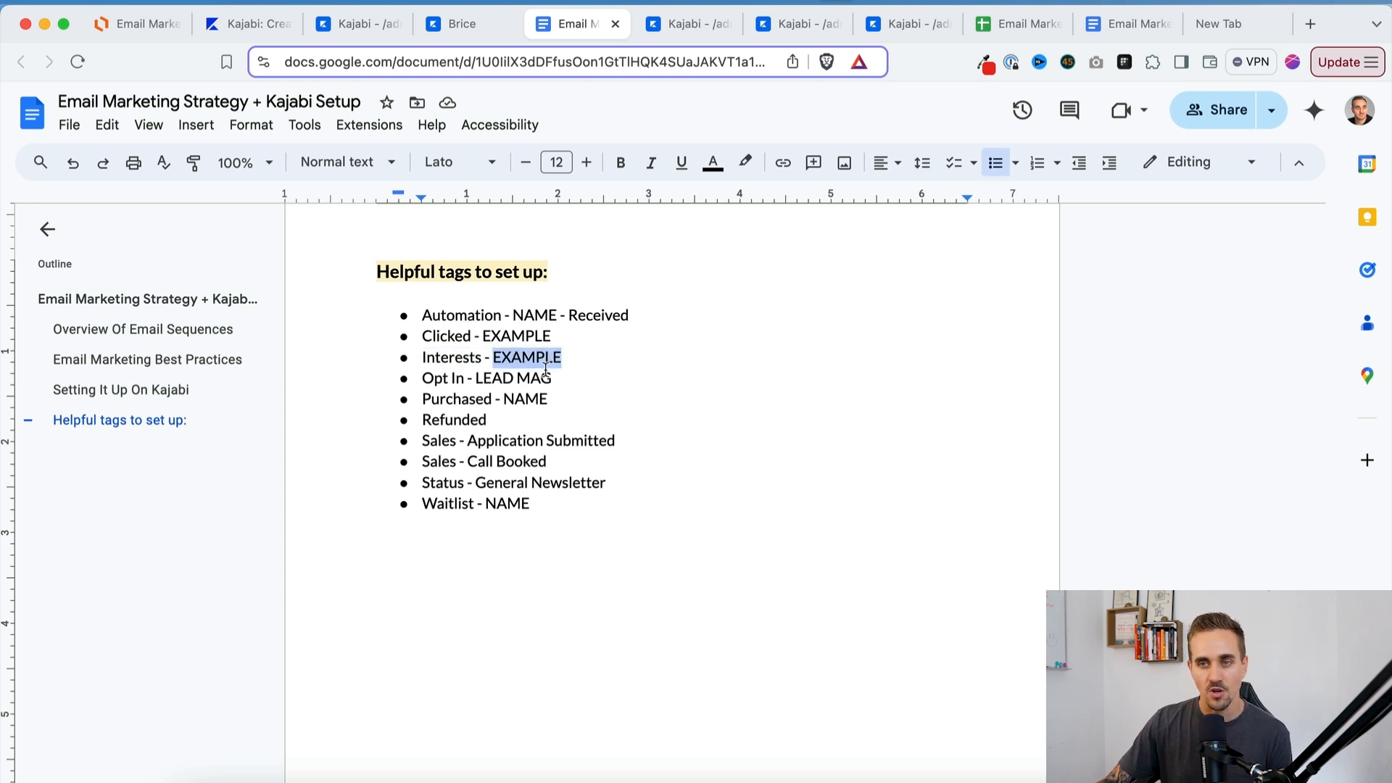
left_click(594, 360)
left_click_drag(595, 360, 360, 359)
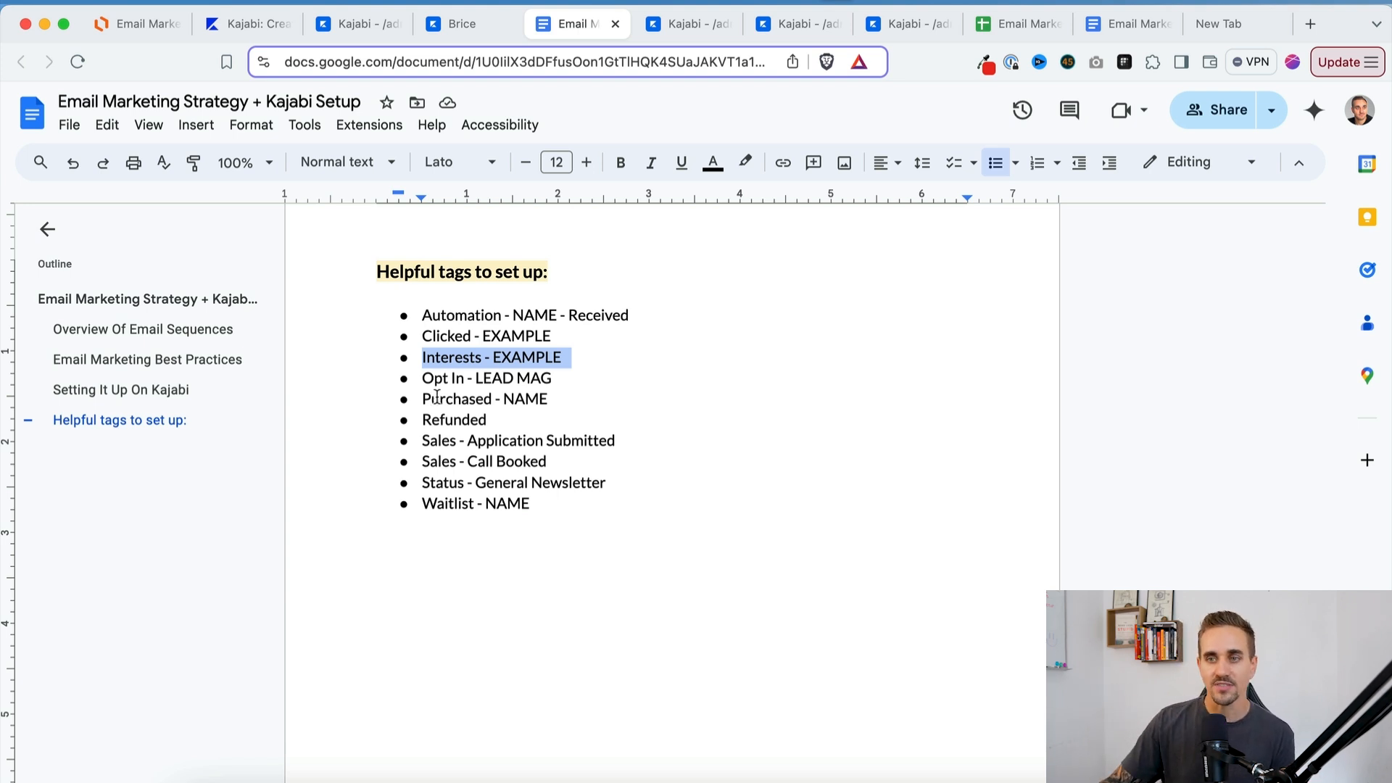
double_click(527, 355)
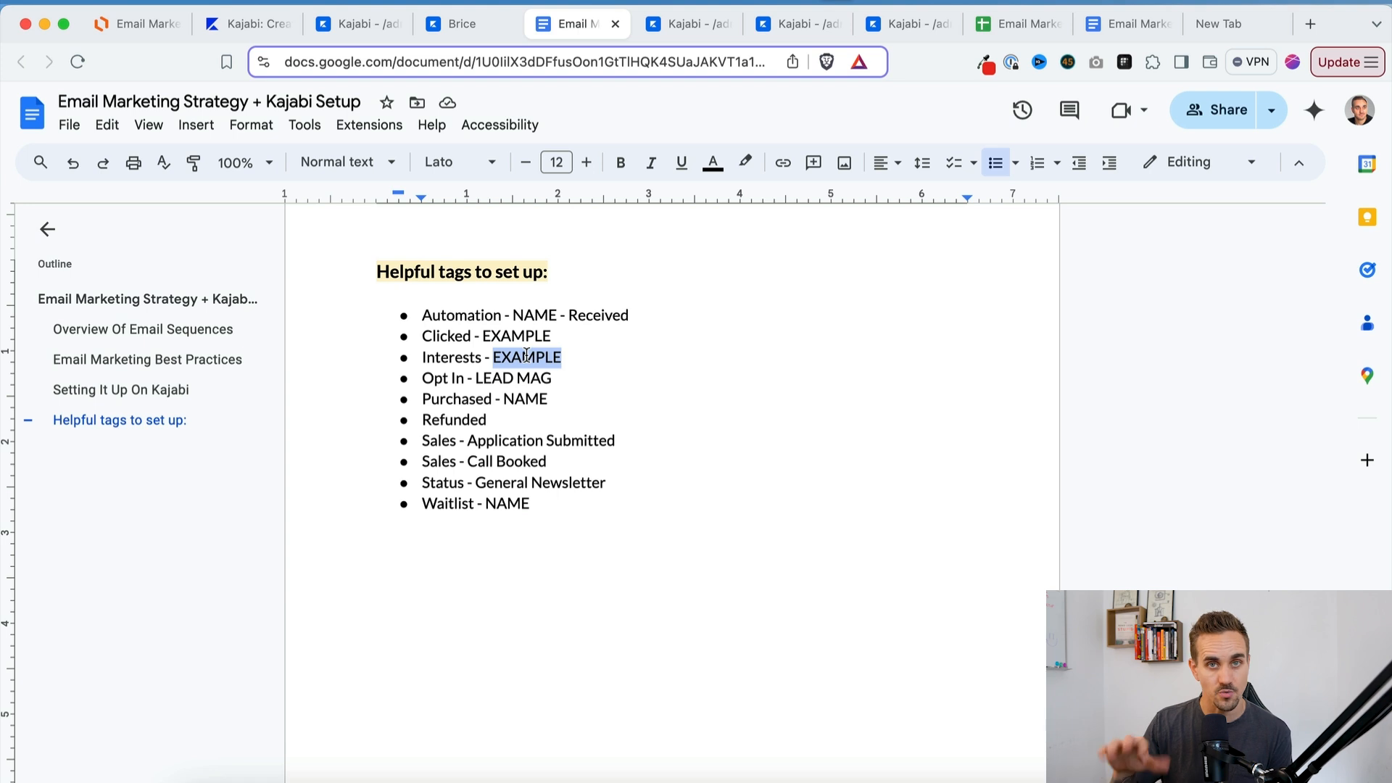
Go over the "Opt In - LEAD MAG", "Purchased - NAME" and "Refunded" tags in the list
left_click(538, 377)
left_click_drag(609, 372, 348, 391)
left_click(459, 382)
double_click(504, 381)
double_click(535, 416)
left_click(566, 411)
left_click(566, 404)
Go over the "Sales - Application Submitted", "Sales - Call Booked" and "Status - General Newsletter" tags
left_click(496, 433)
left_click_drag(496, 433, 553, 435)
left_click(415, 435)
left_click(553, 435)
left_click(664, 431)
left_click(631, 473)
left_click_drag(631, 473, 335, 507)
left_click(478, 456)
left_click(634, 448)
left_click(574, 473)
left_click(587, 482)
Highlight the "Waitlist - NAME" tag and its NAME placeholder
left_click(509, 501)
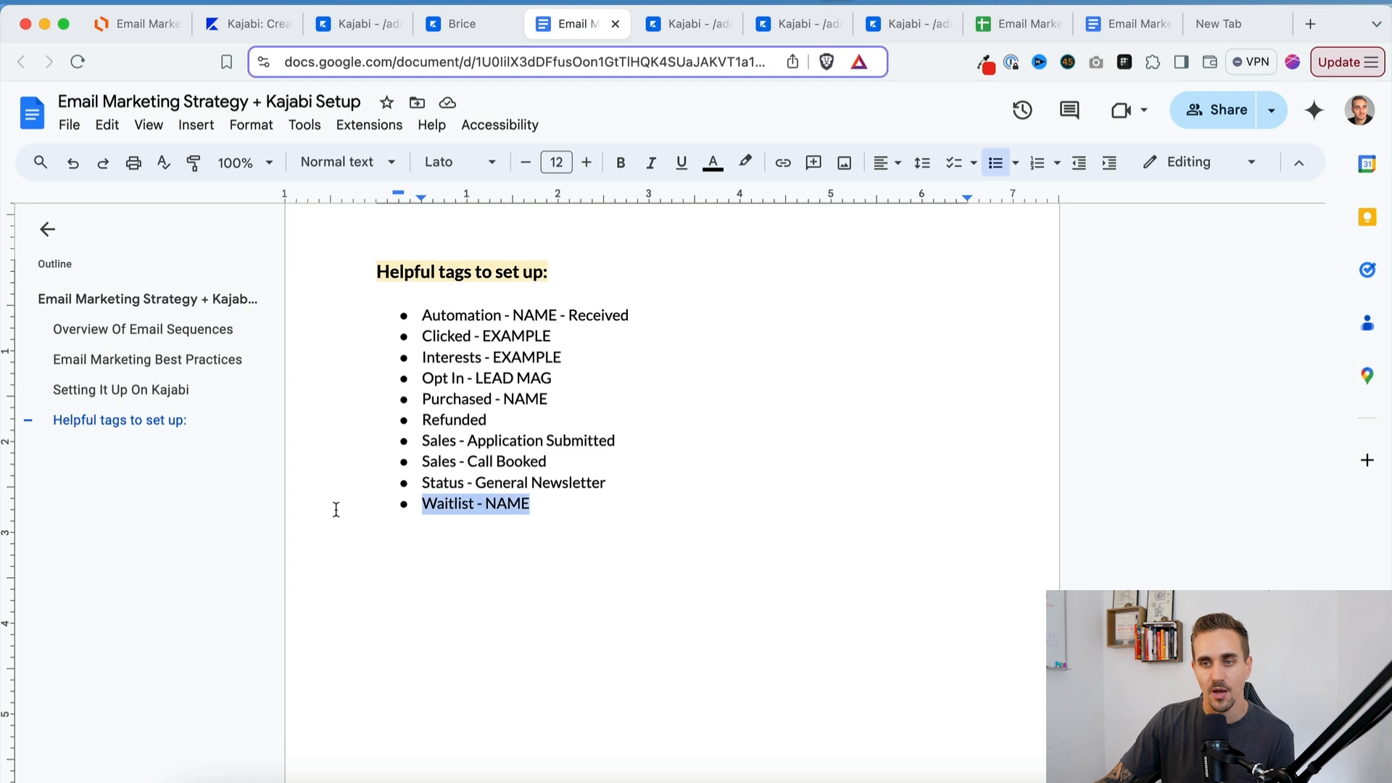
left_click(483, 503)
double_click(497, 505)
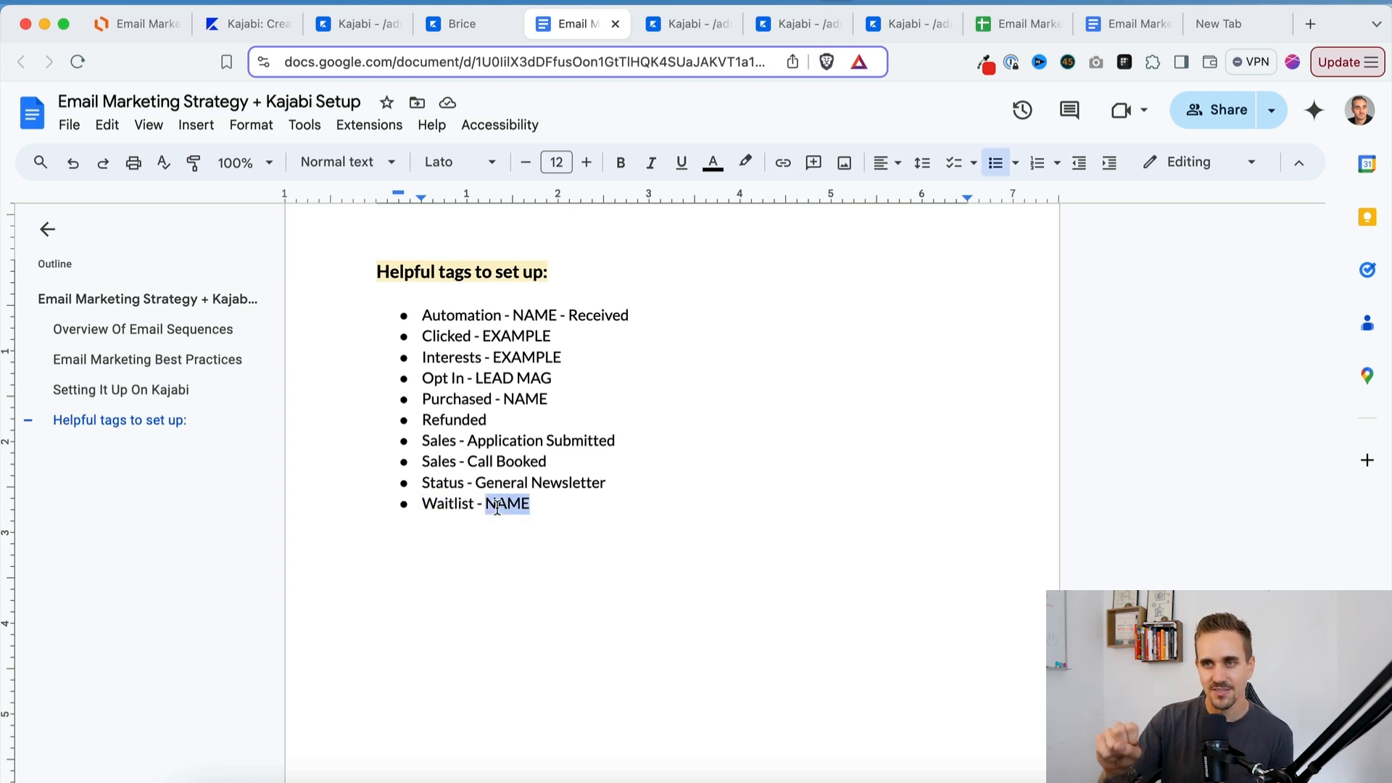
Point out the naming pattern across the Automation, Interests, Opt In and Sales tags
left_click_drag(433, 318, 562, 317)
left_click(425, 357)
left_click(561, 318)
left_click_drag(464, 361, 528, 378)
left_click(529, 378)
left_click_drag(438, 442, 516, 445)
left_click(516, 445)
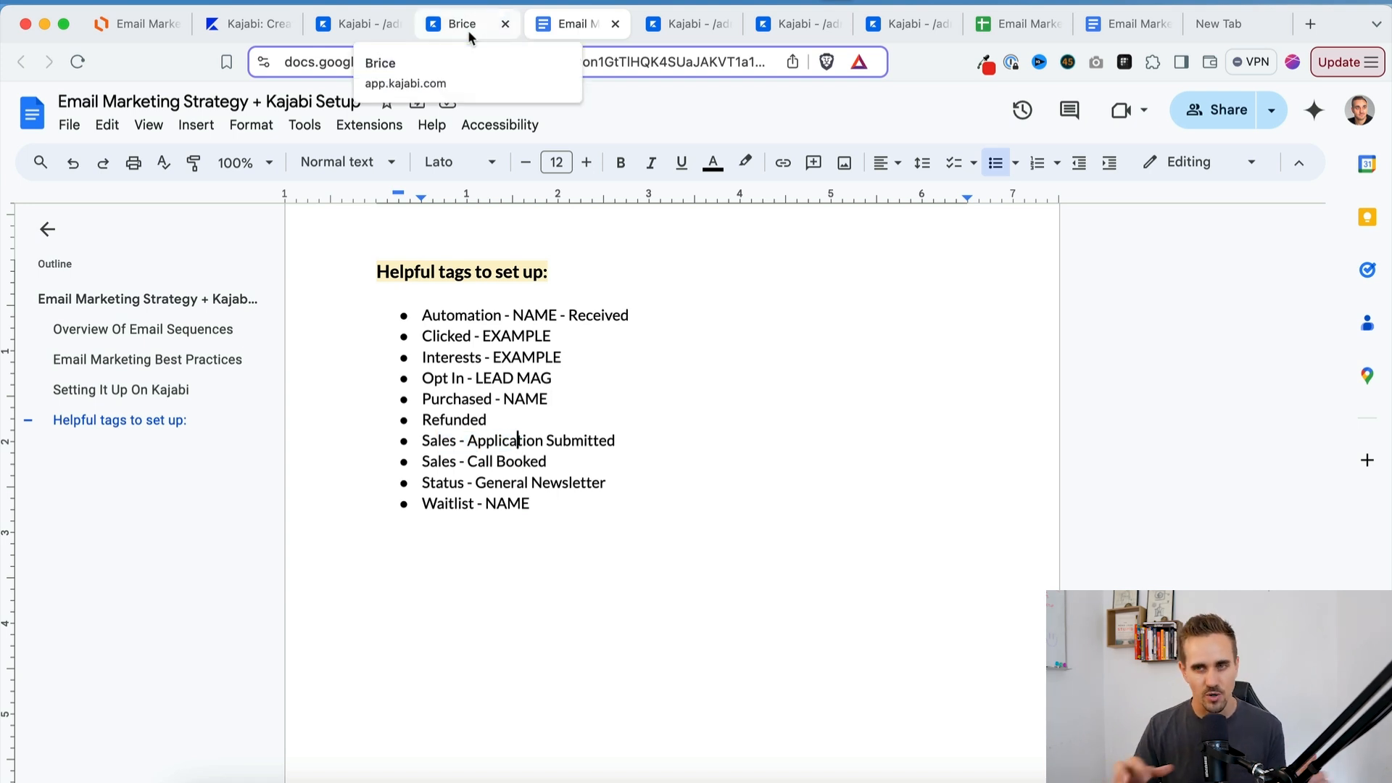
Switch back to the Lucidchart flowchart and highlight the Lead Magnet Delivery row, including its Lead Magnet Opt-In trigger
left_click(373, 25)
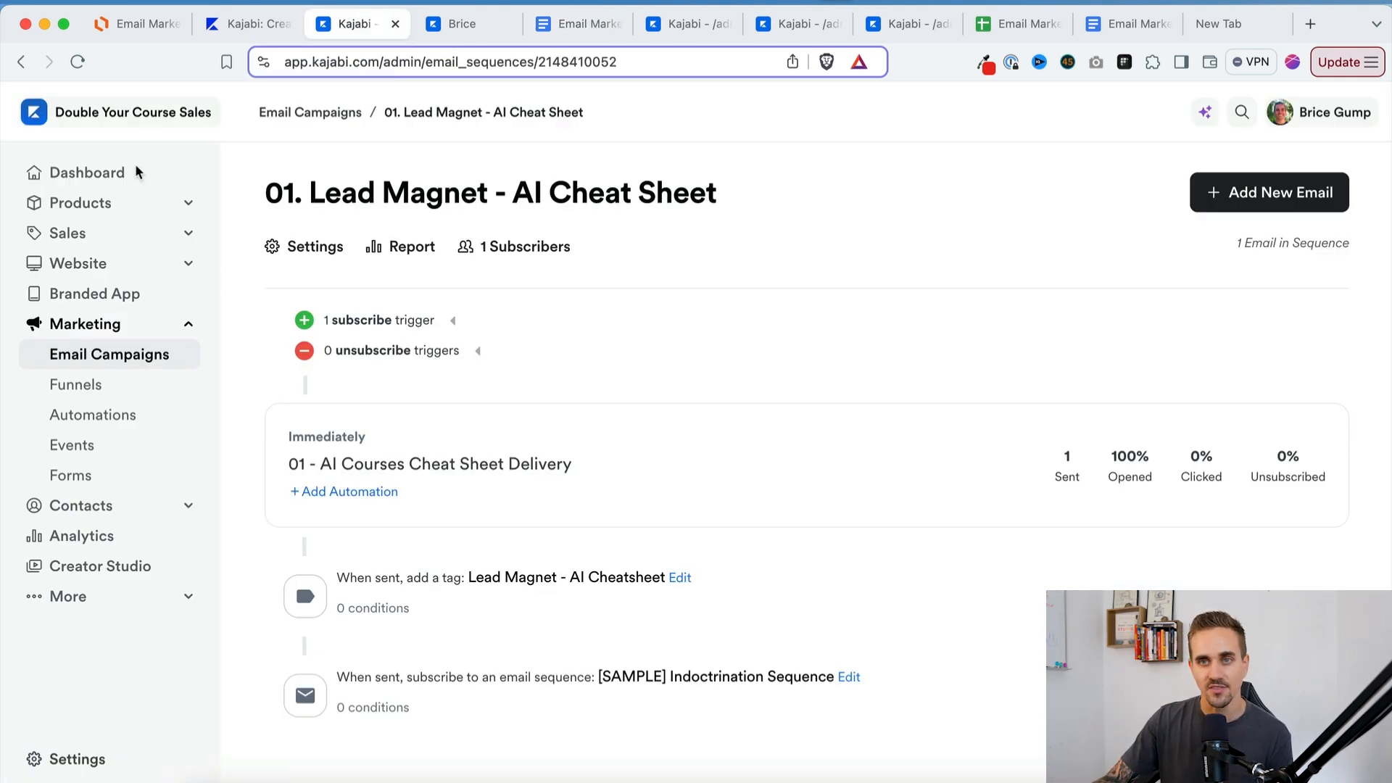
left_click(146, 24)
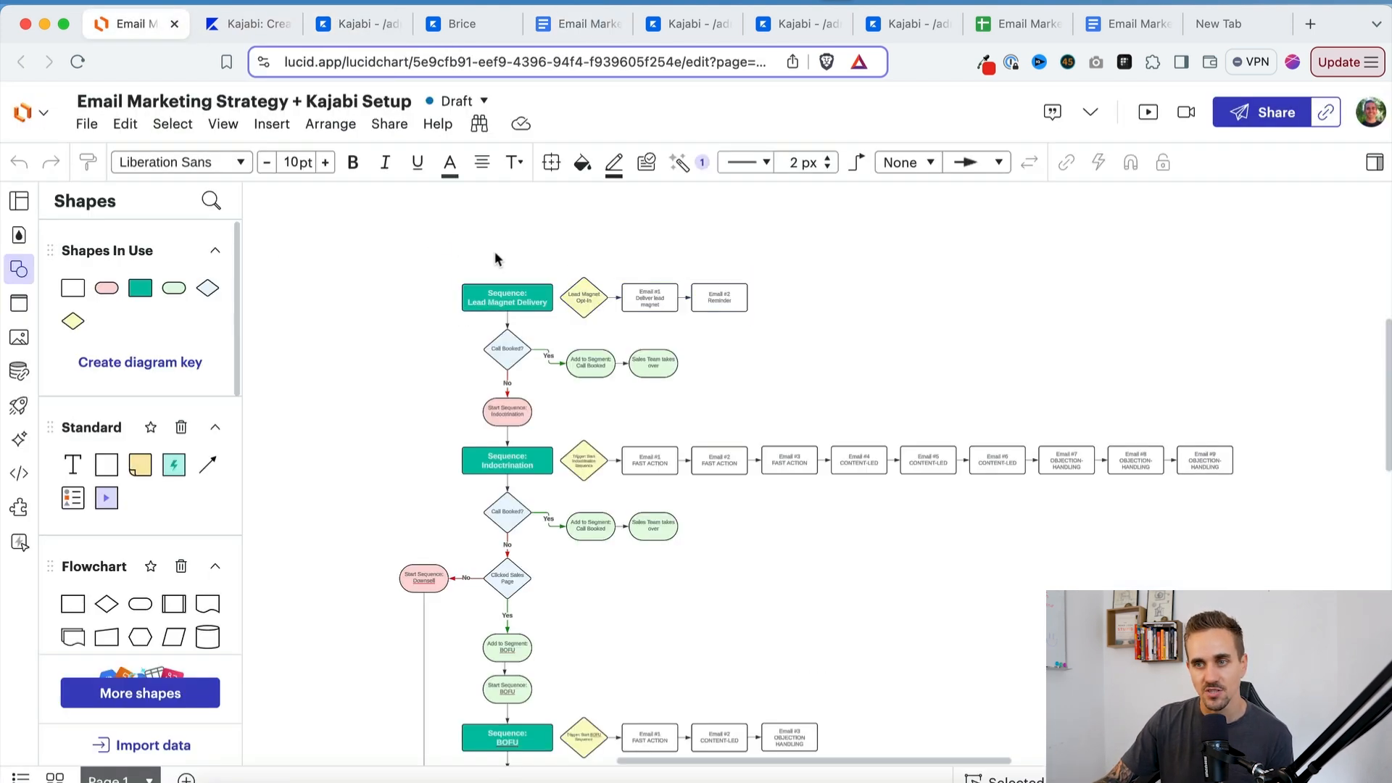
left_click(584, 298)
scroll(640, 280, "up", 5)
scroll(845, 392, "left", 2)
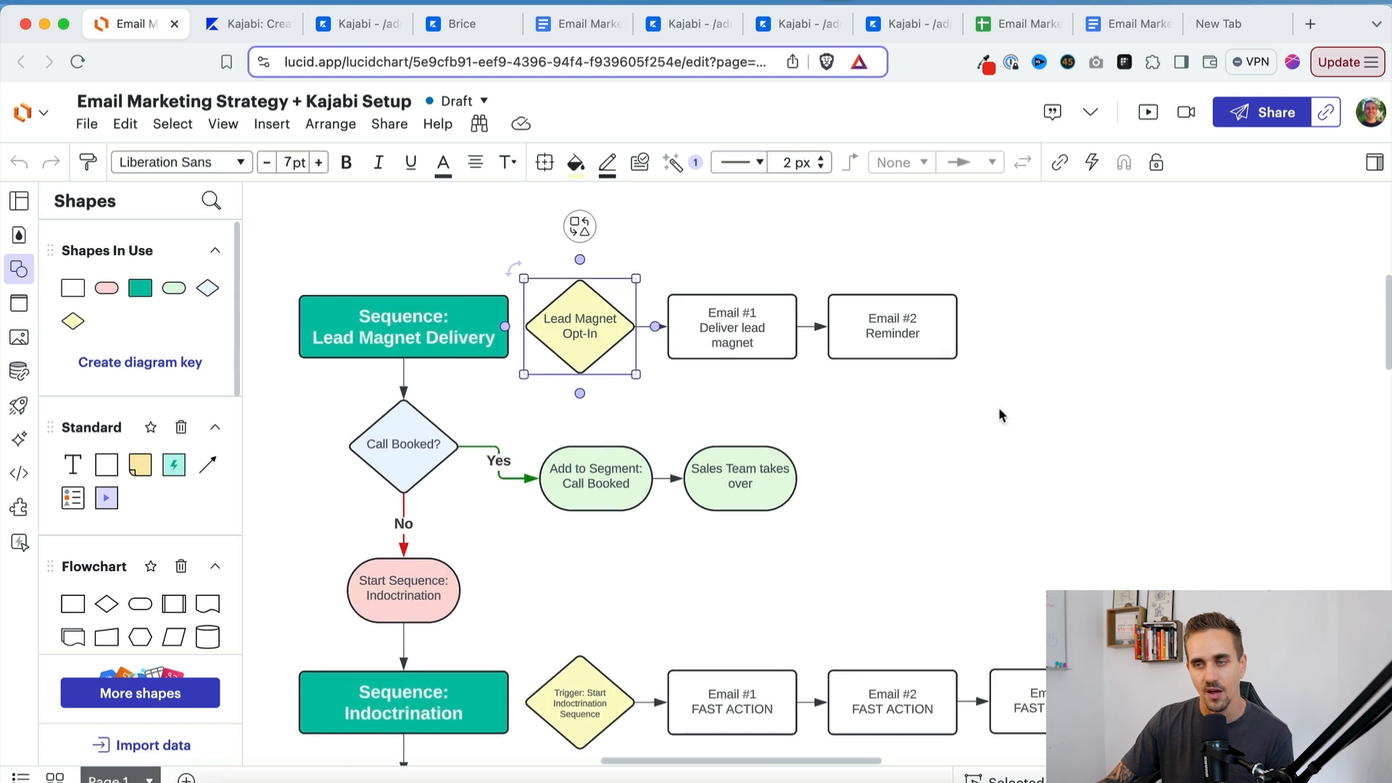
left_click(1061, 422)
left_click_drag(1062, 333, 318, 331)
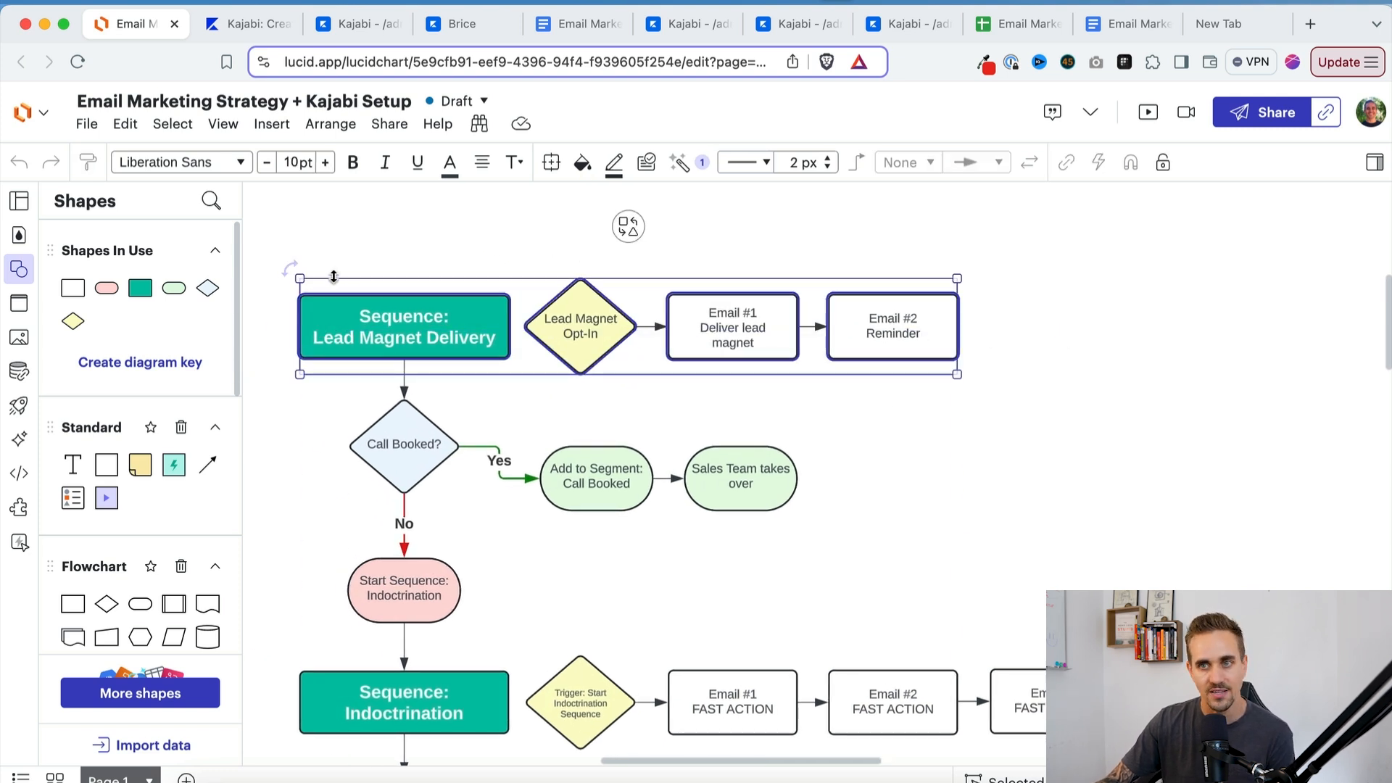
left_click(393, 239)
Switch to the Lead Magnet - AI Cheat Sheet sequence in Kajabi, expand its subscribe and unsubscribe triggers, and highlight the form submission trigger
left_click(362, 28)
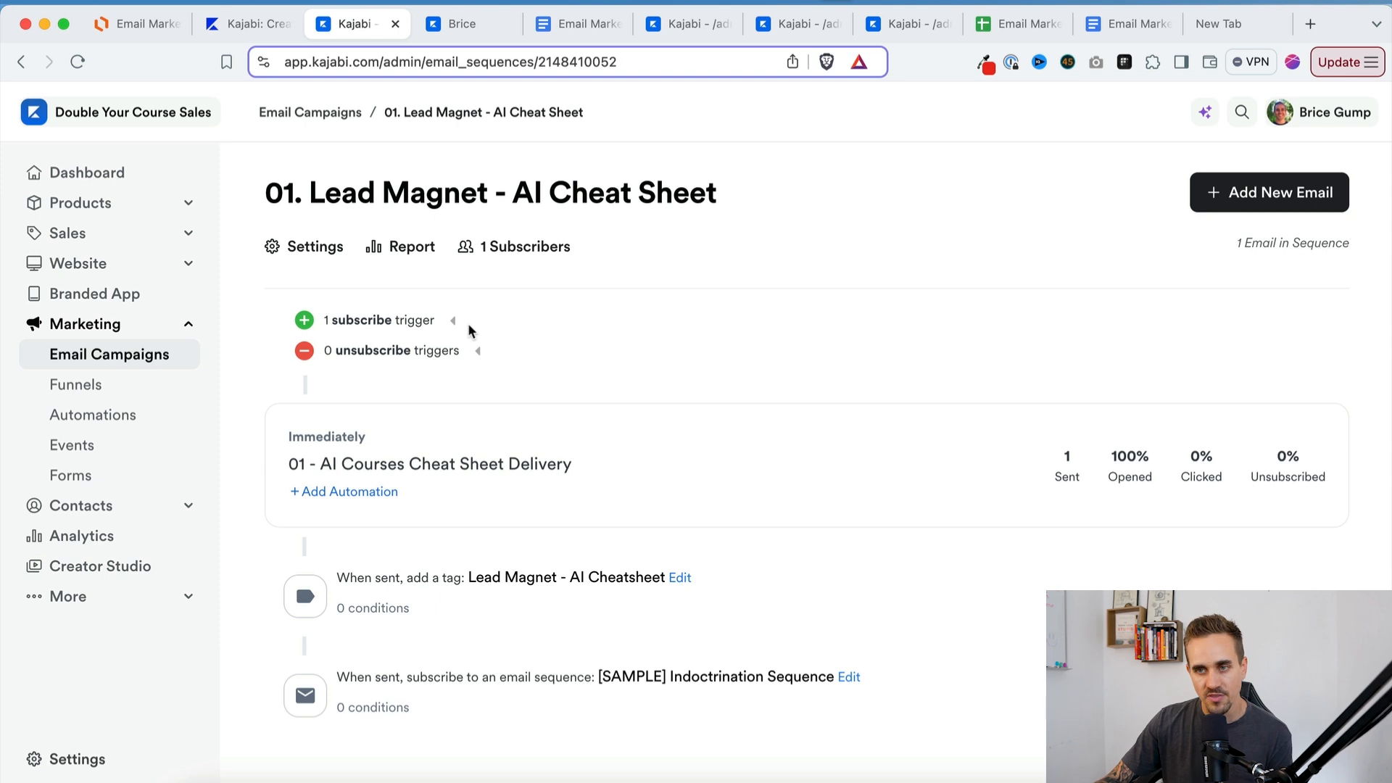
left_click(451, 322)
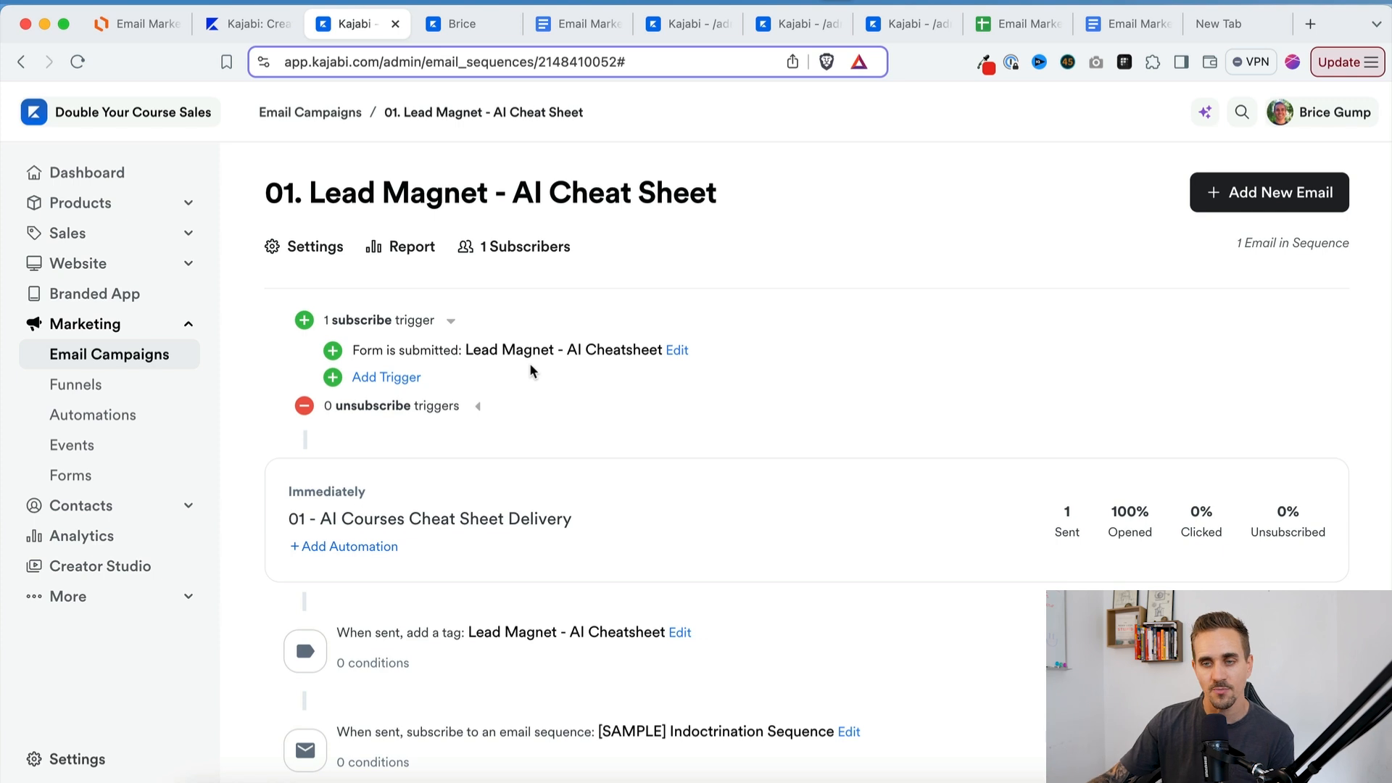
left_click(479, 408)
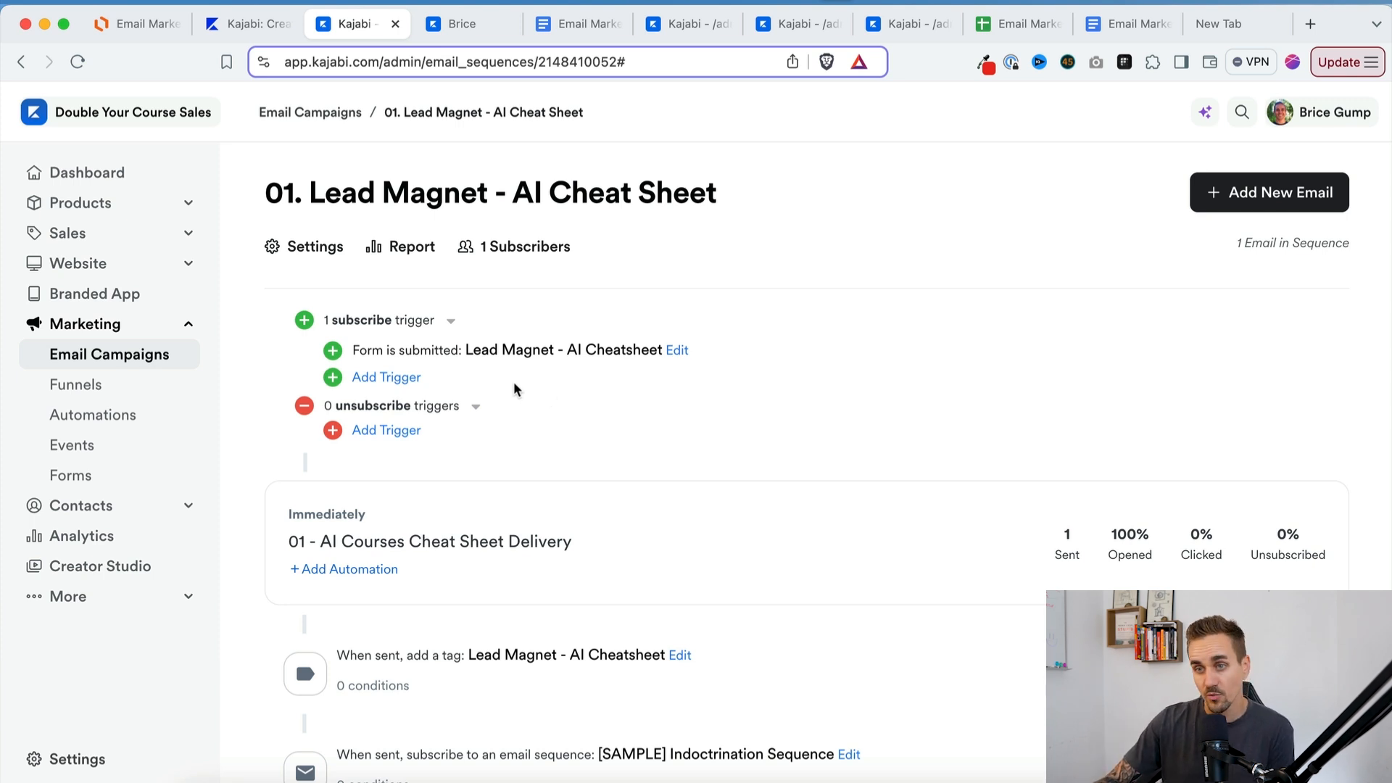
left_click_drag(370, 350, 568, 356)
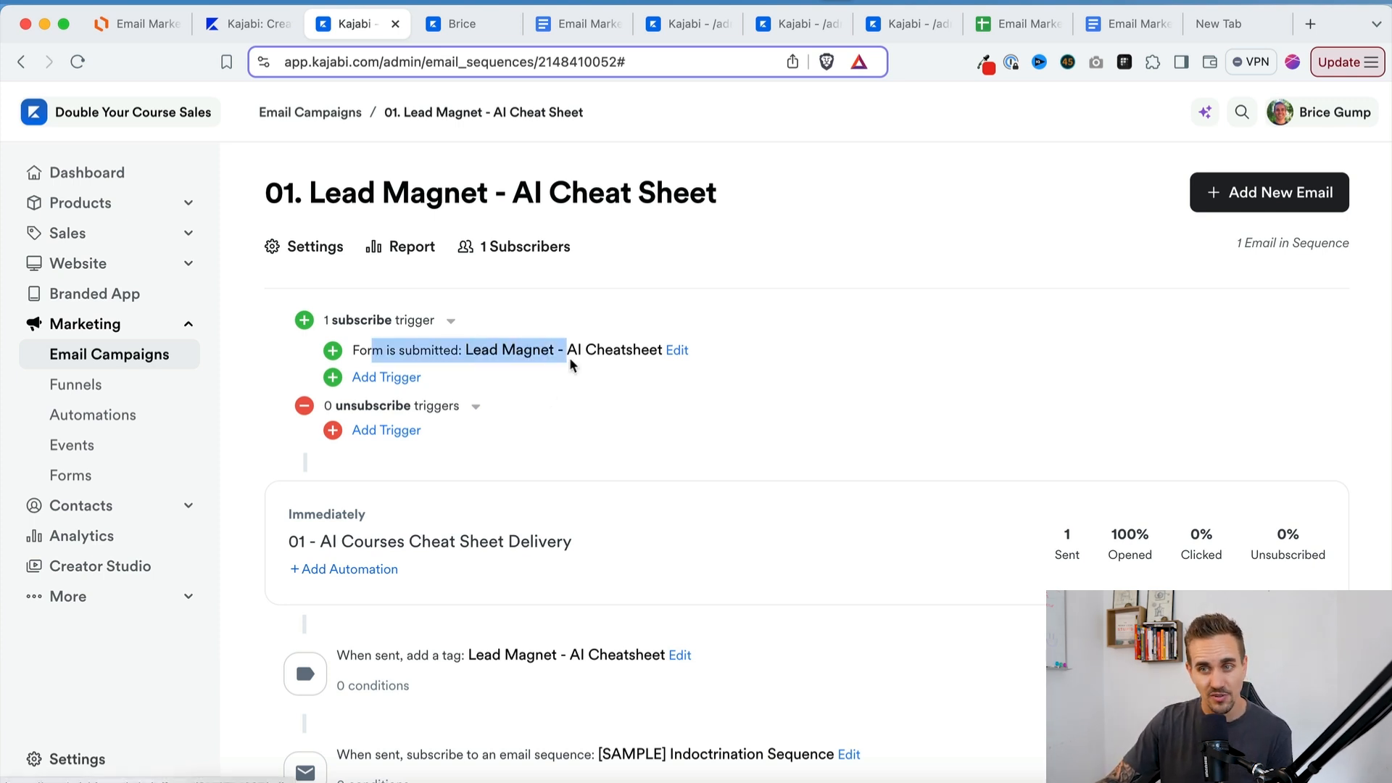
left_click(572, 356)
Check the flowchart, and open the "01 - AI Courses Cheat Sheet Delivery" email in Kajabi to review its settings and content
left_click(135, 22)
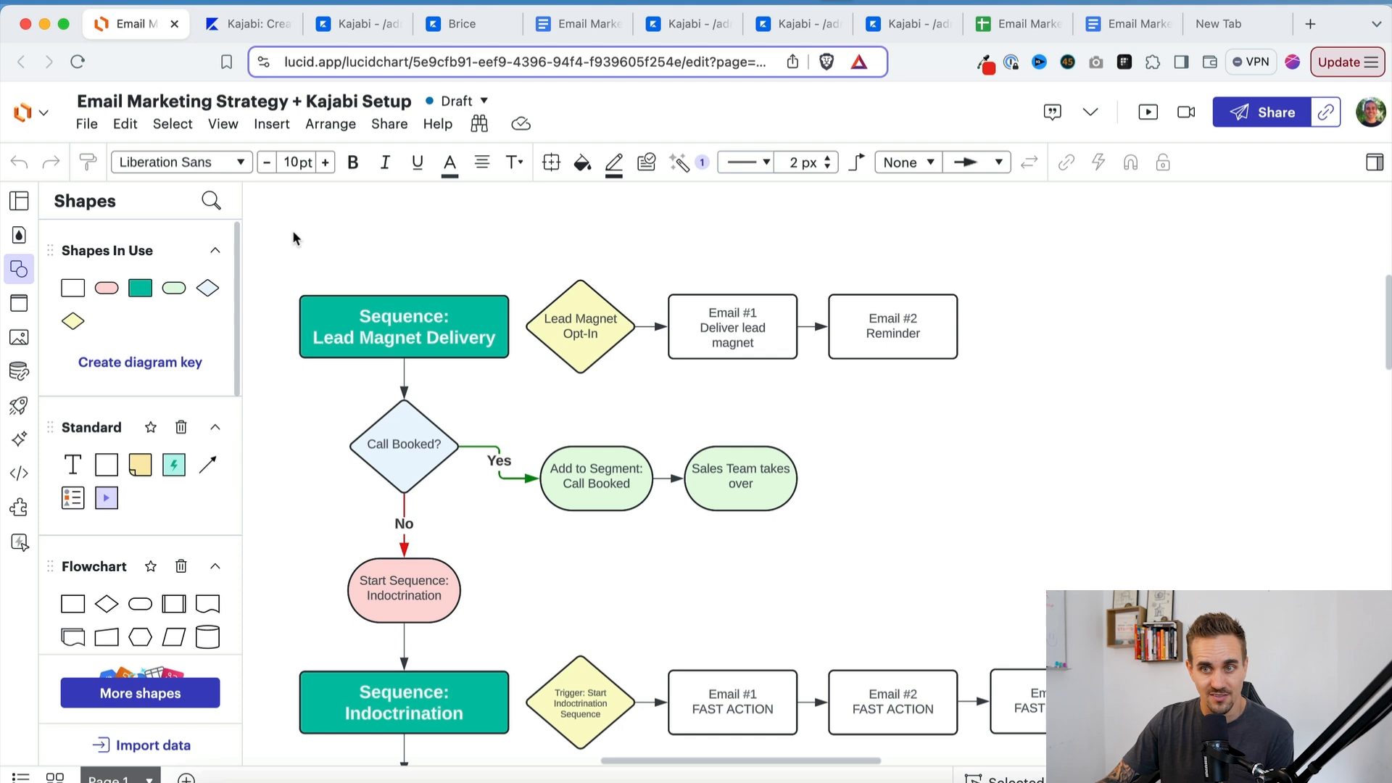
left_click(340, 25)
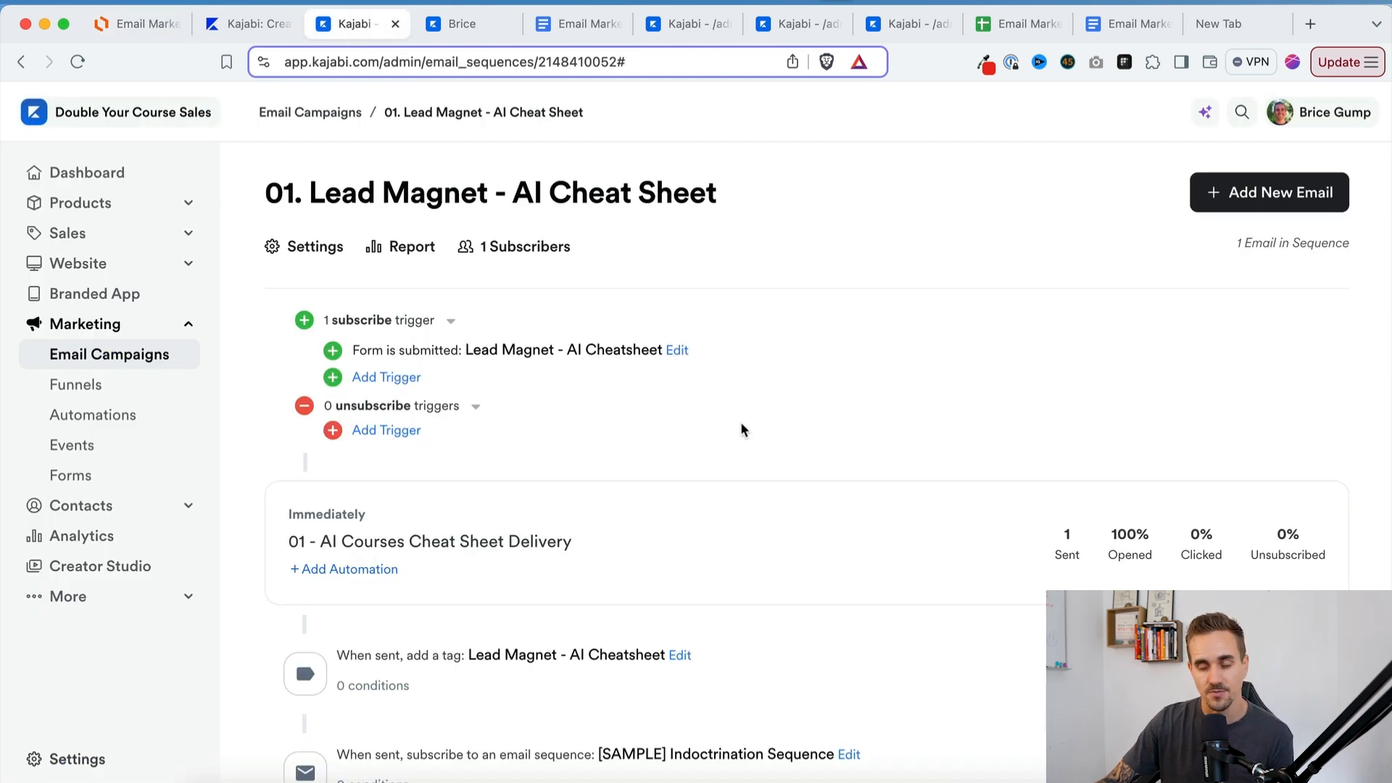
left_click(497, 554)
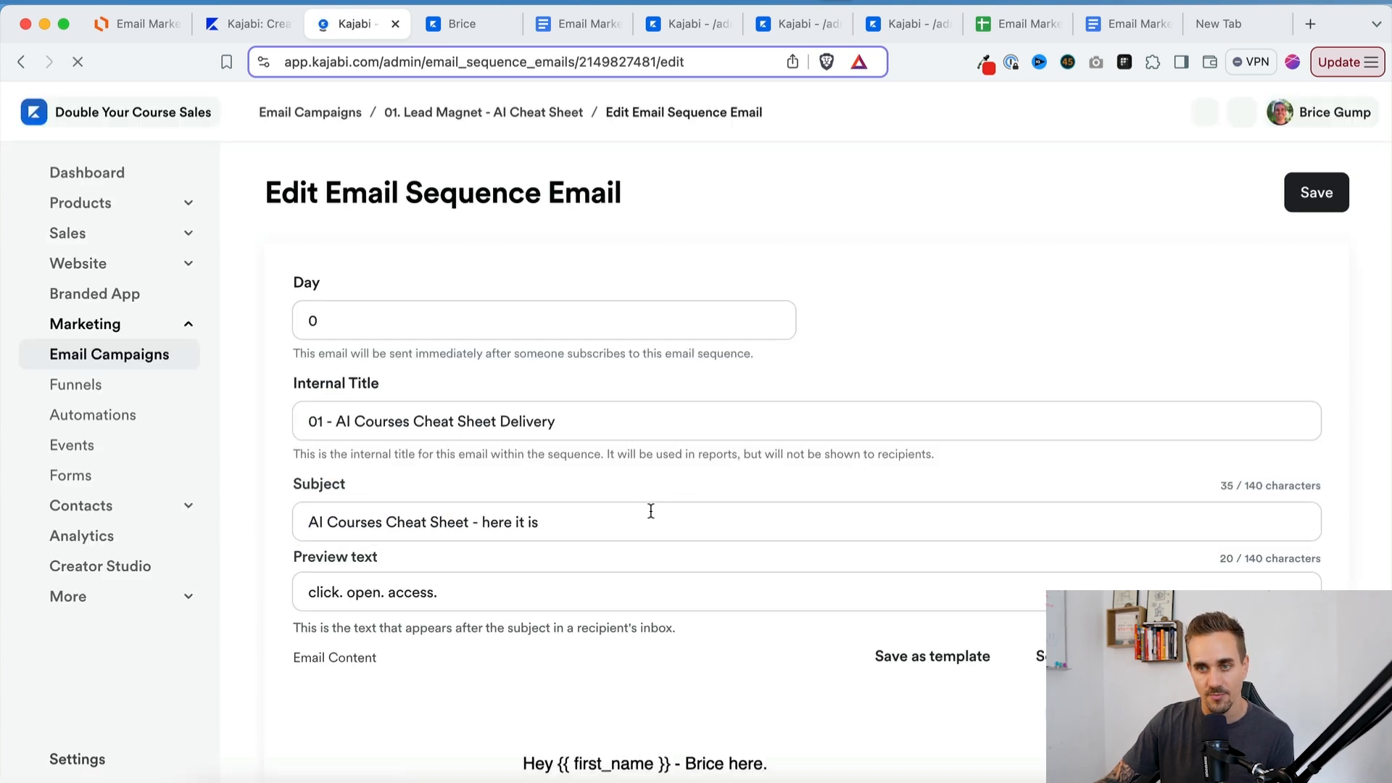
scroll(618, 503, "down", 15)
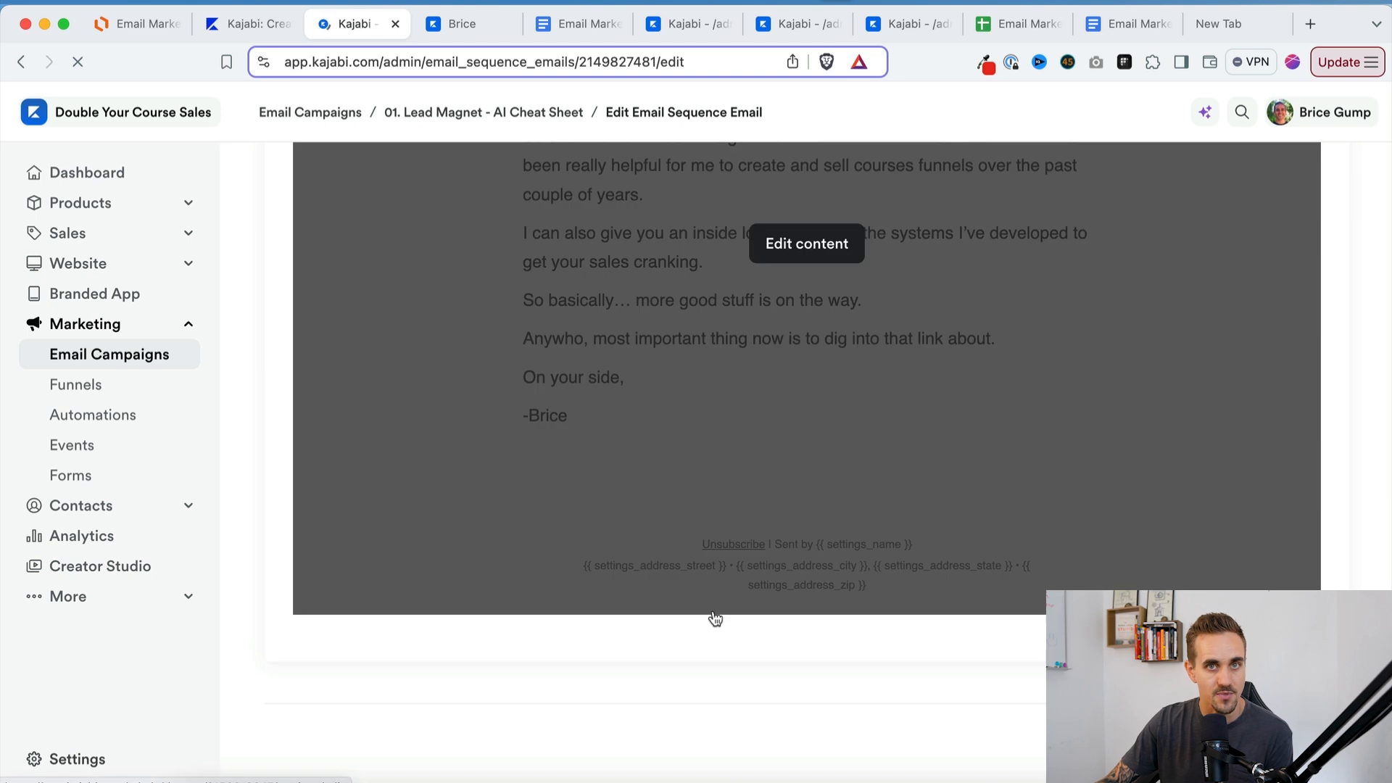
scroll(653, 565, "up", 15)
Compare the email with the flowchart's Email #1, and view its subject, preview text and body in Kajabi
left_click(120, 24)
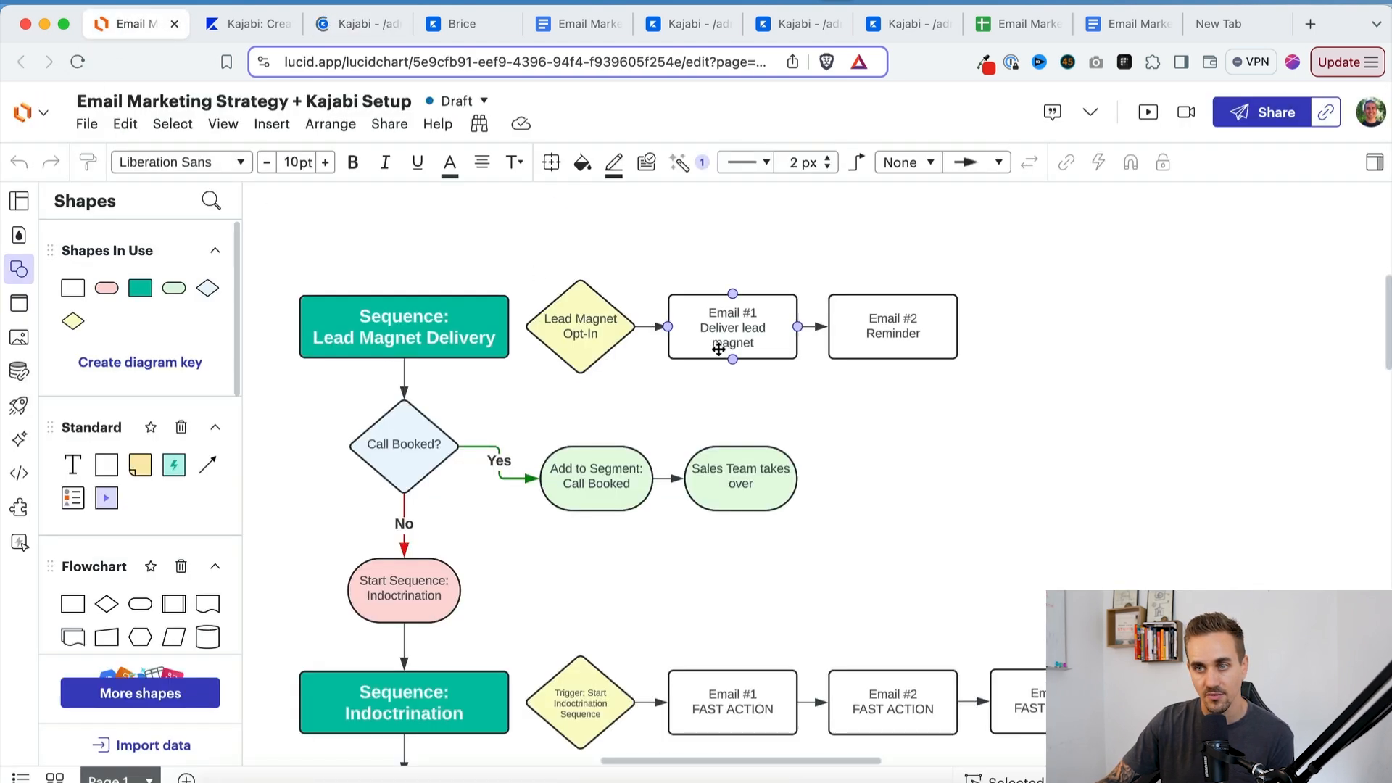
left_click(357, 24)
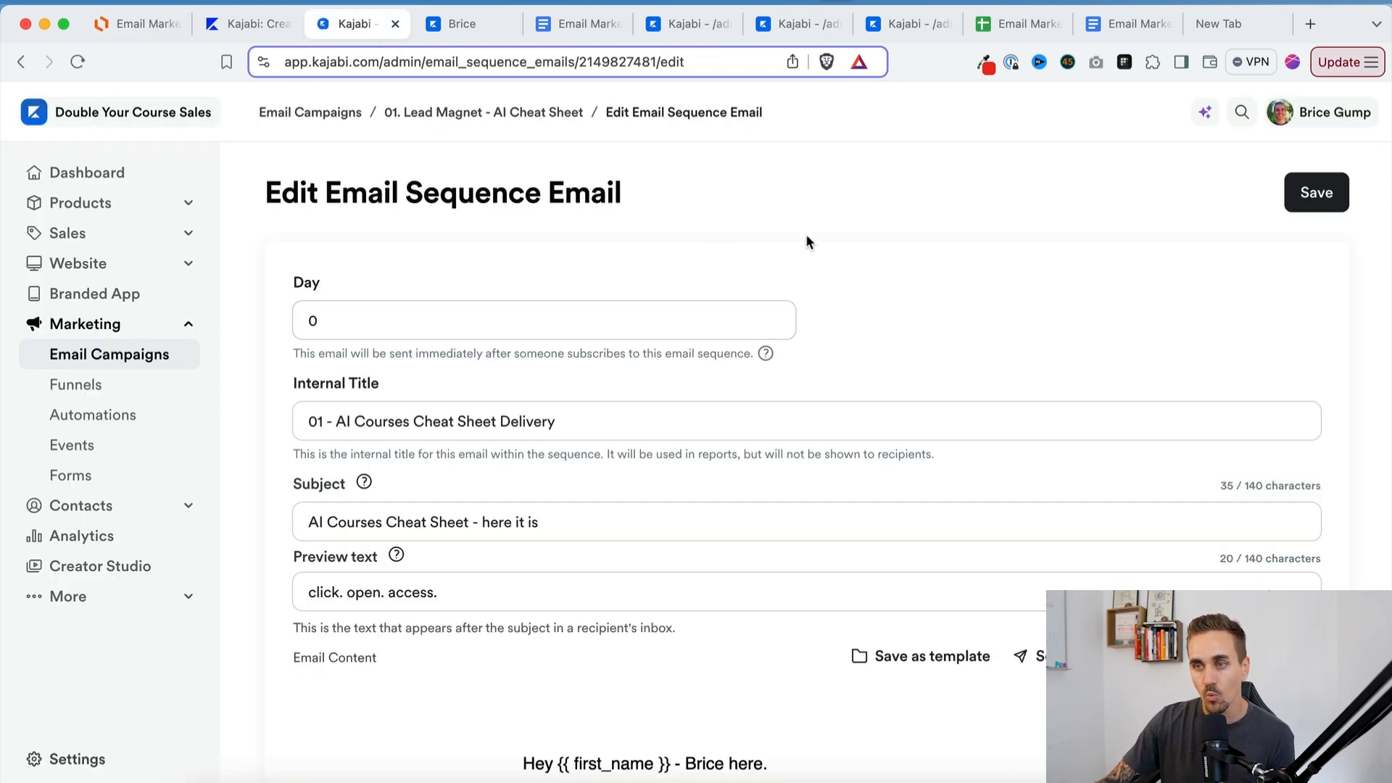
scroll(800, 433, "down", 3)
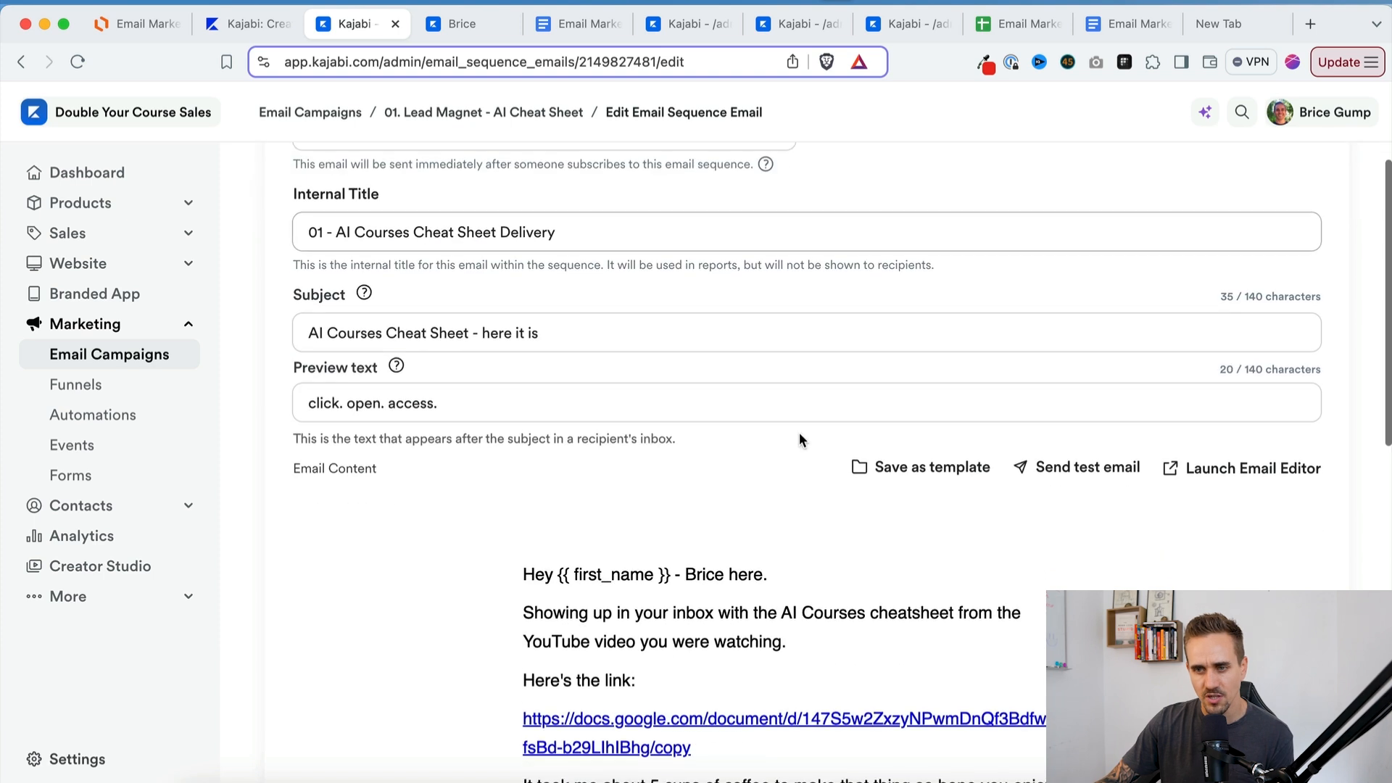
mouse_move(823, 553)
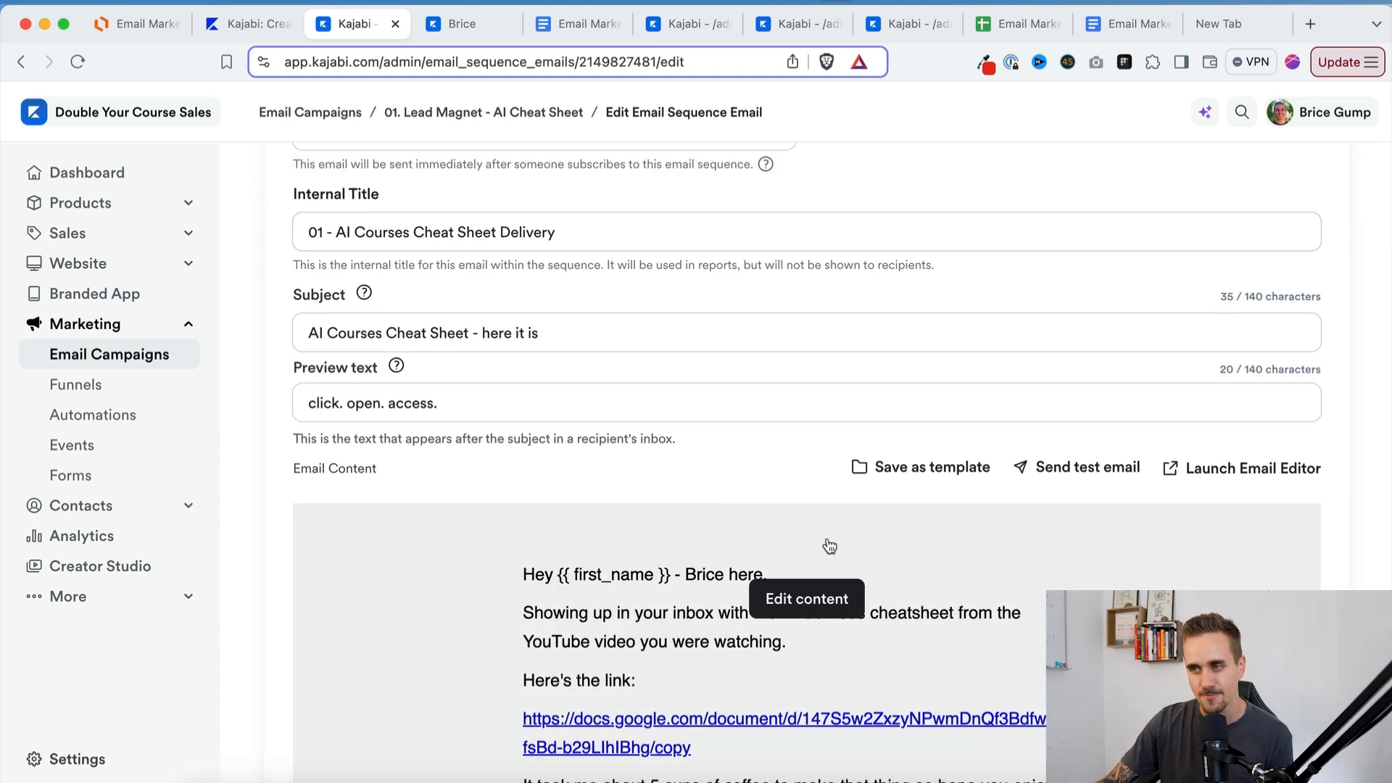
Open the email's content in the email editor, review the View in Web Browser Link hiding options for desktop and mobile, and exit the editor
scroll(892, 591, "down", 2)
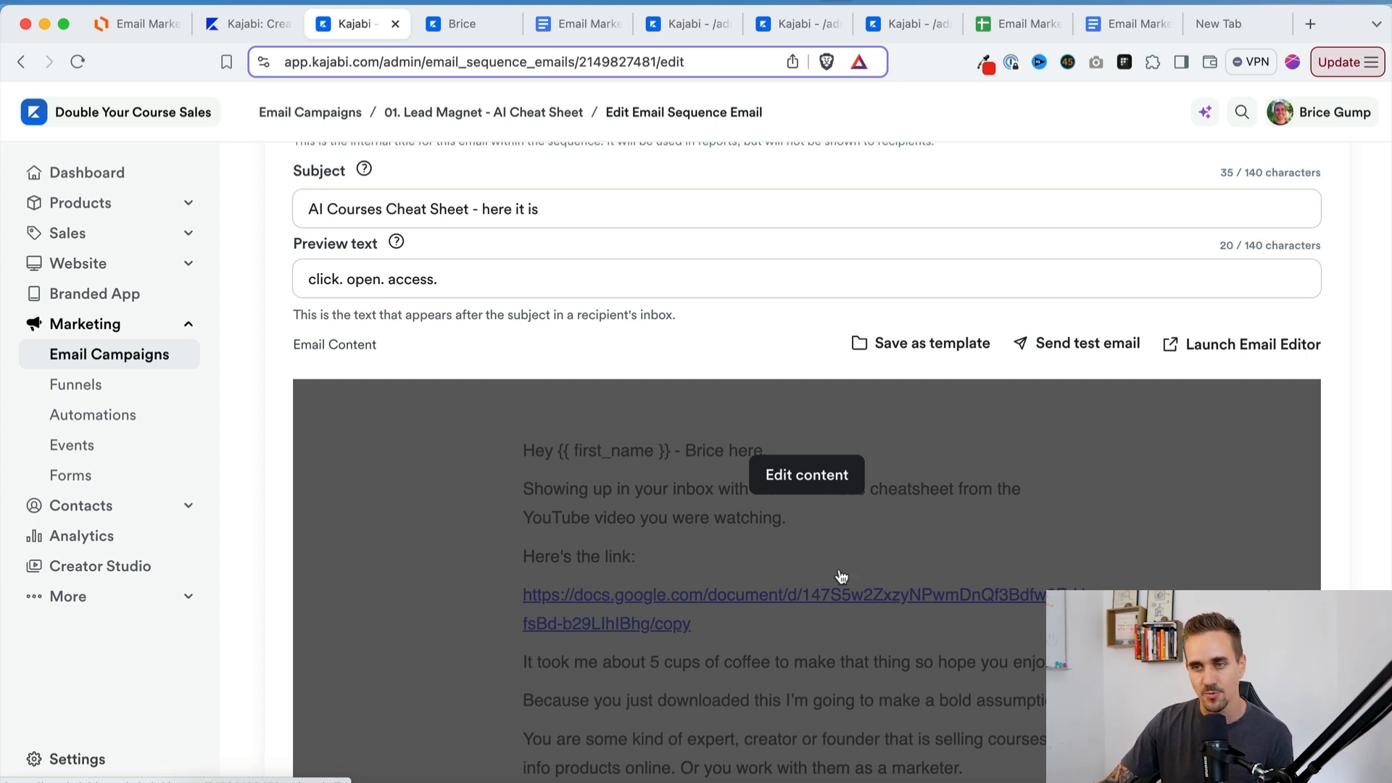
left_click(834, 475)
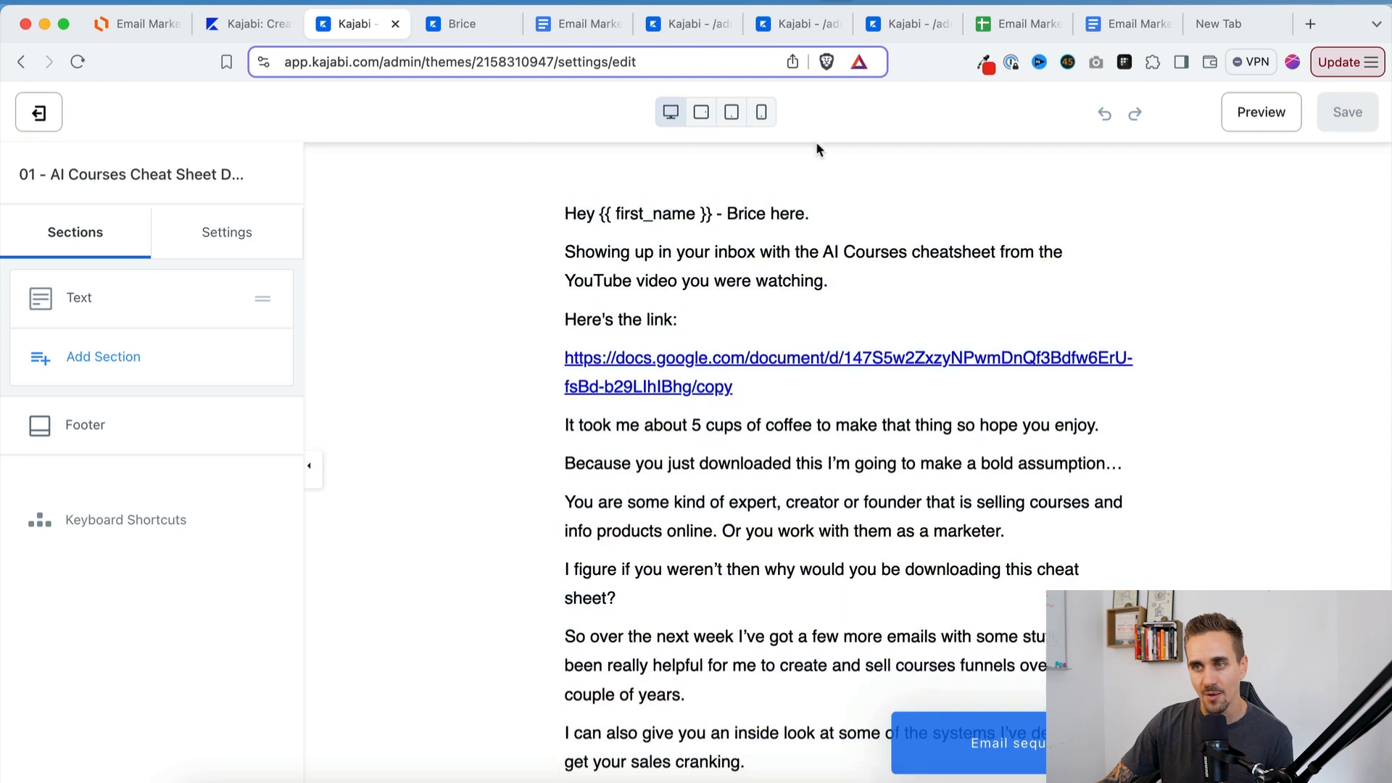
left_click(232, 245)
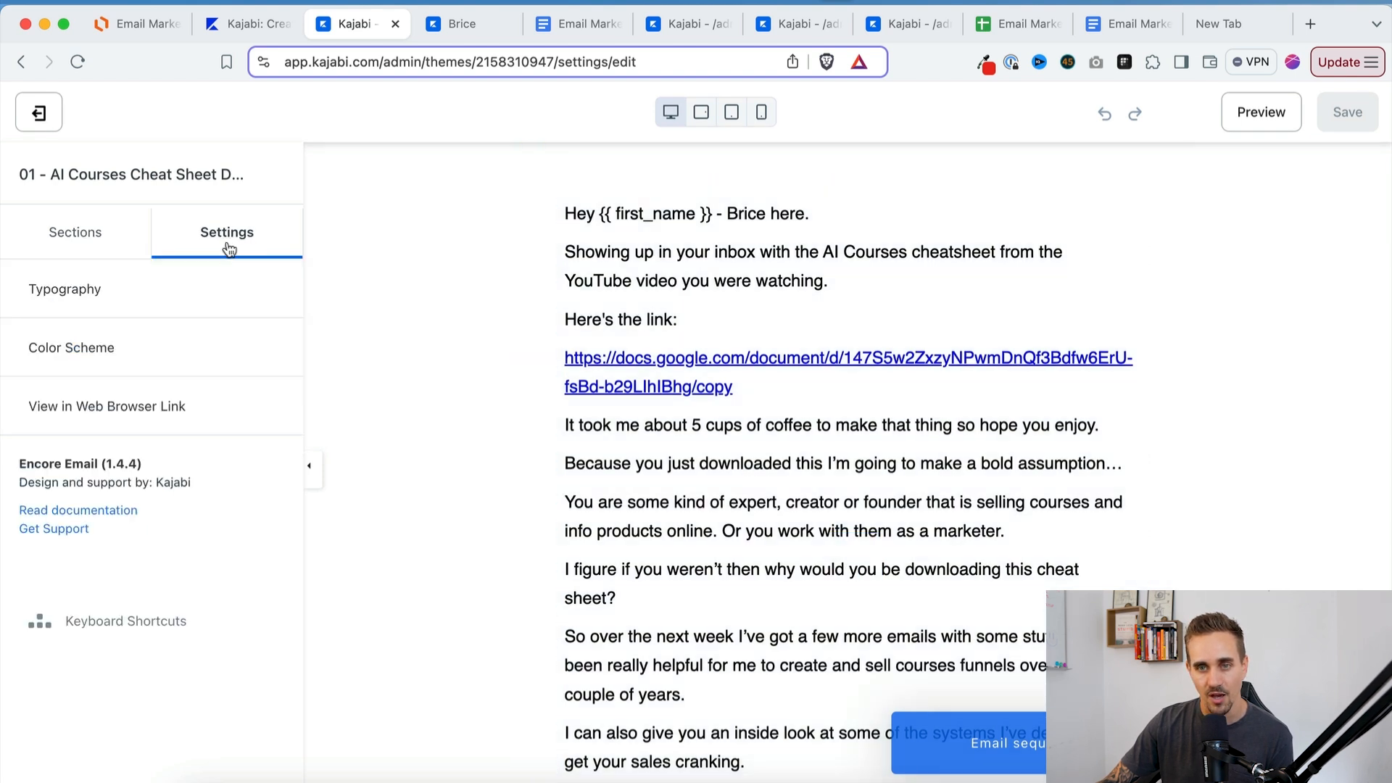
left_click(123, 408)
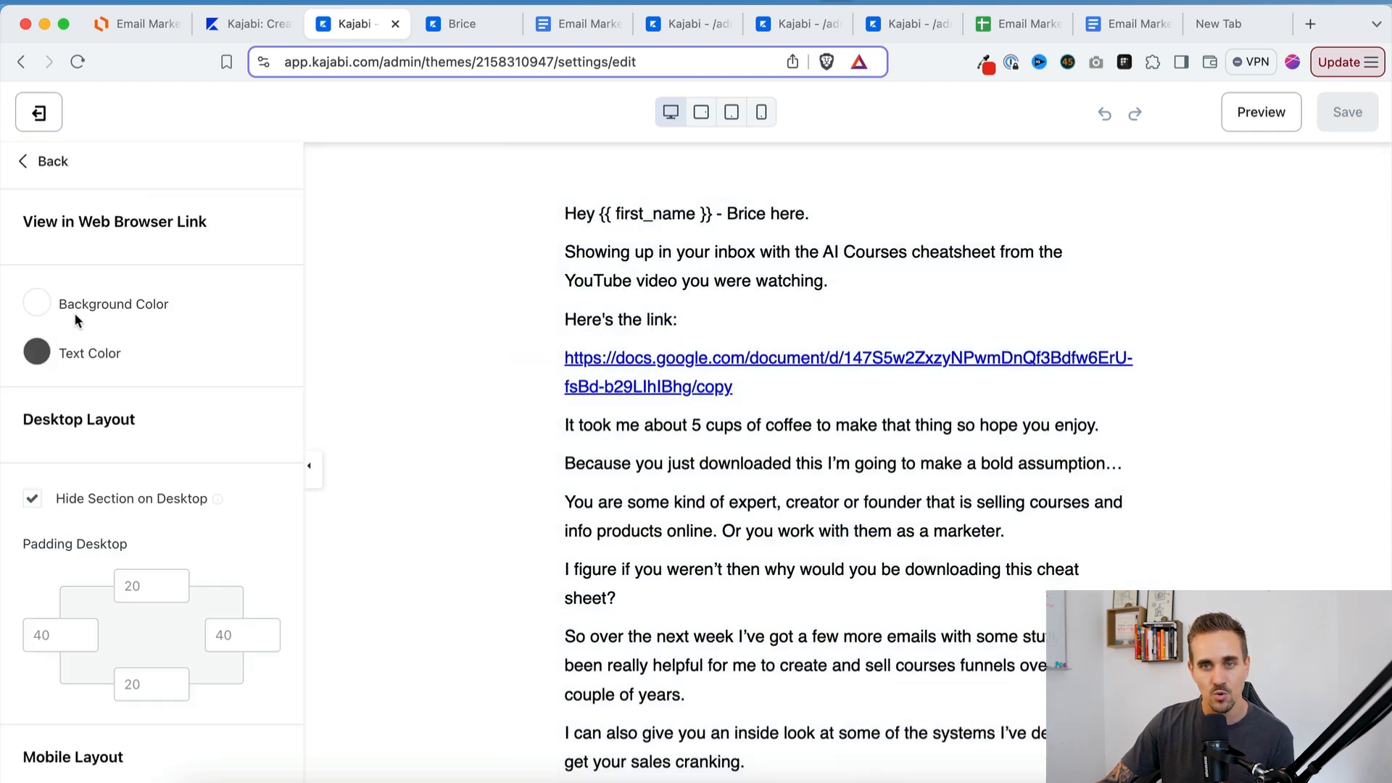
scroll(124, 538, "down", 4)
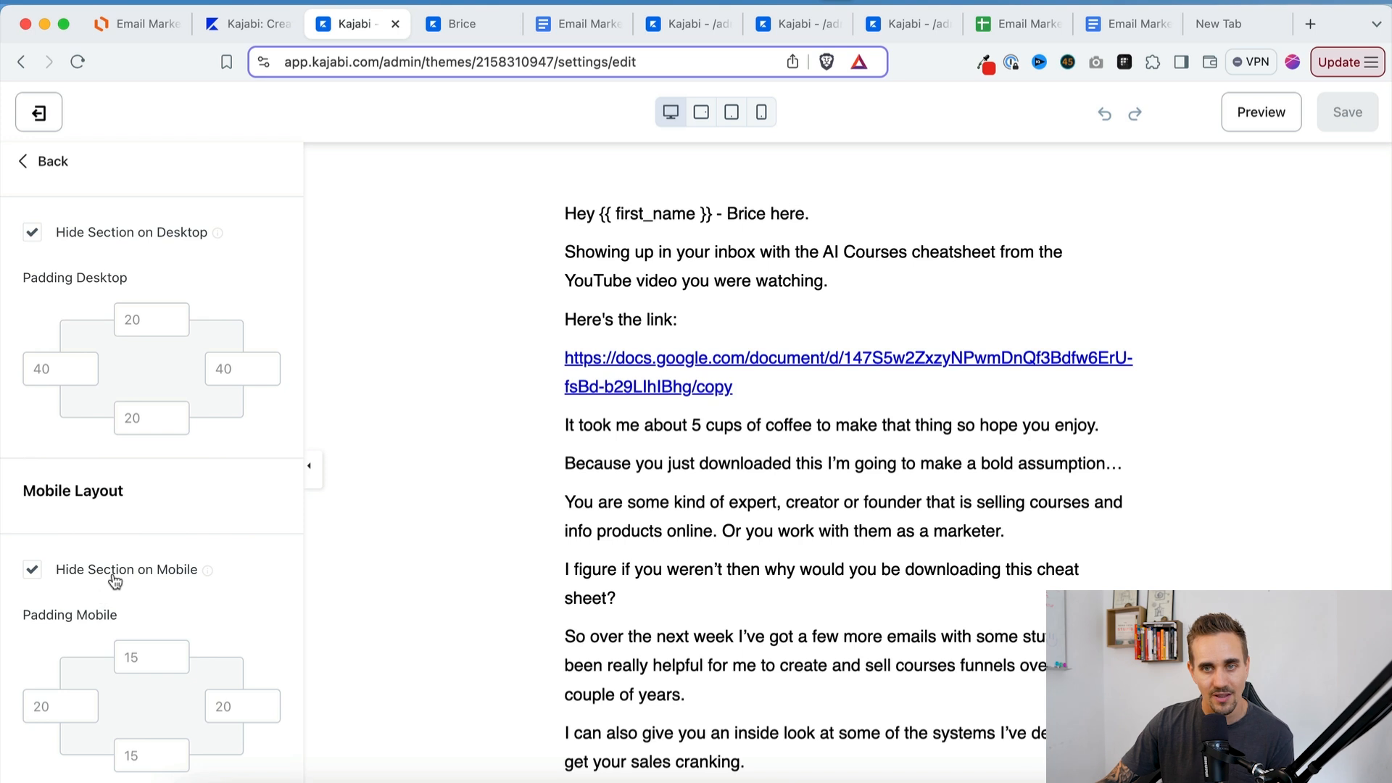
scroll(109, 275, "up", 3)
scroll(108, 280, "down", 2)
scroll(106, 282, "up", 2)
scroll(107, 281, "up", 2)
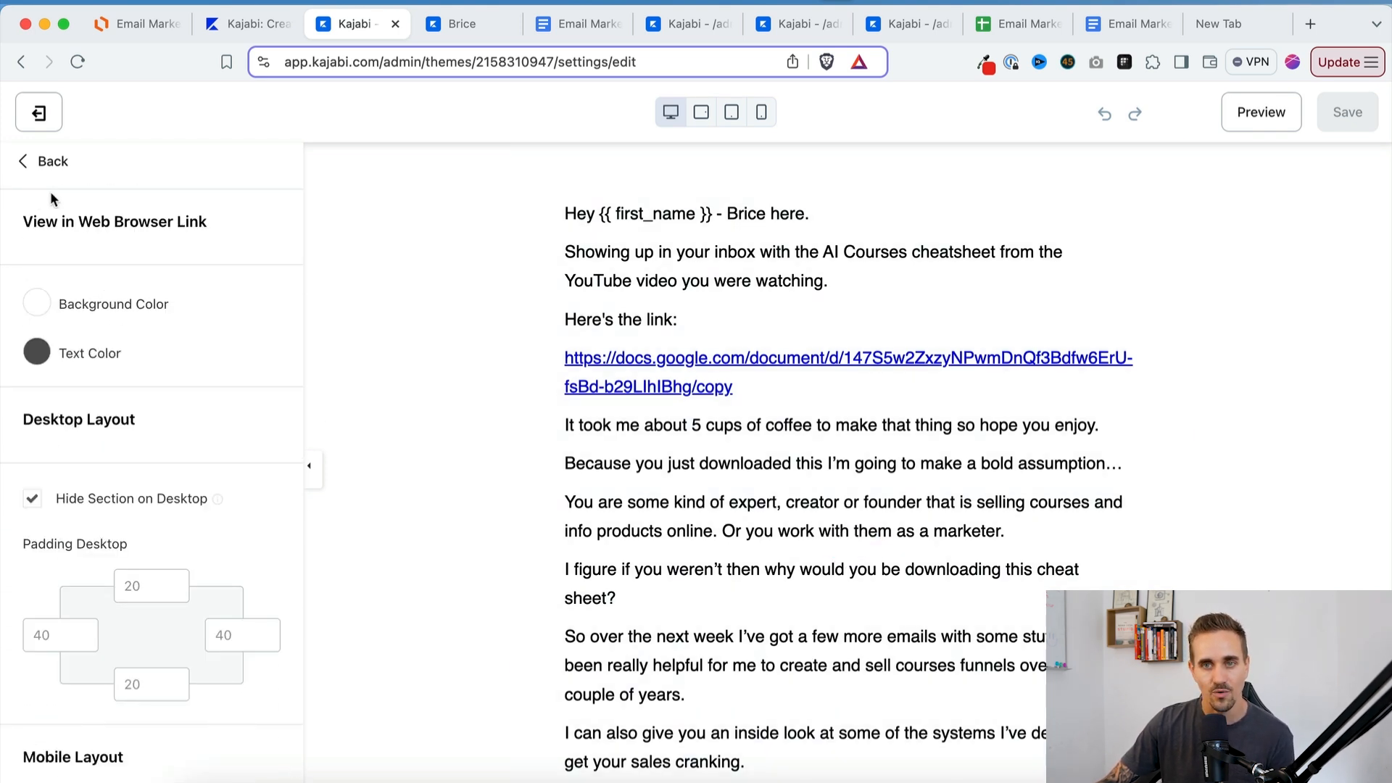
left_click(44, 155)
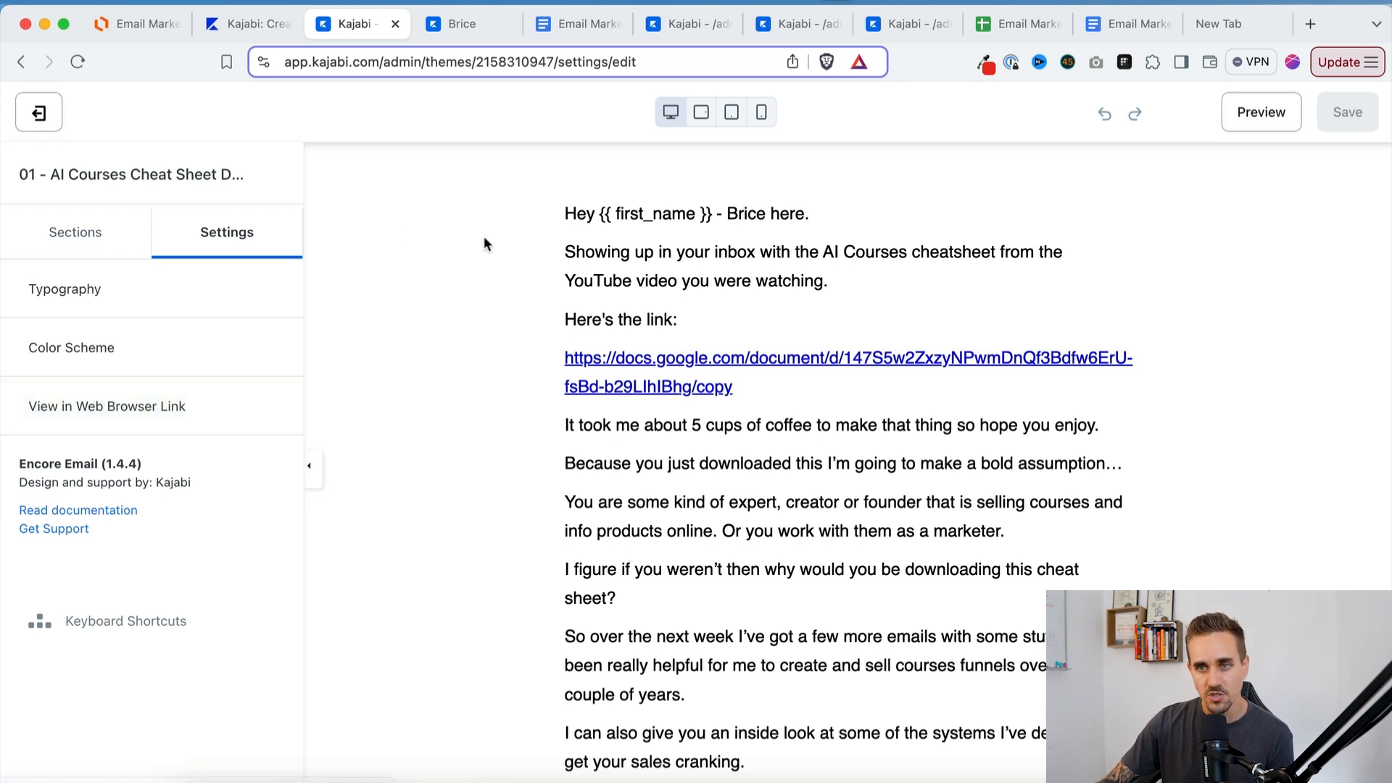
left_click(101, 247)
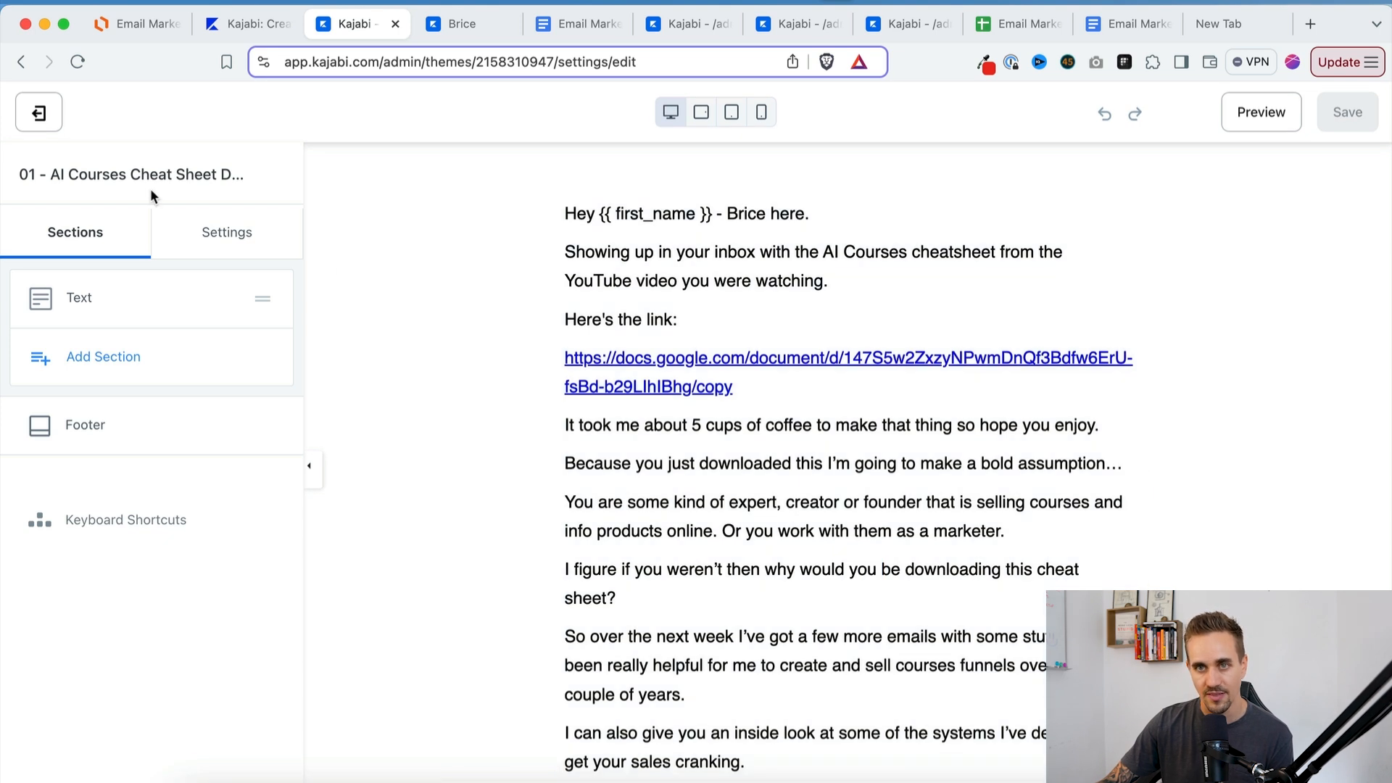
left_click(40, 113)
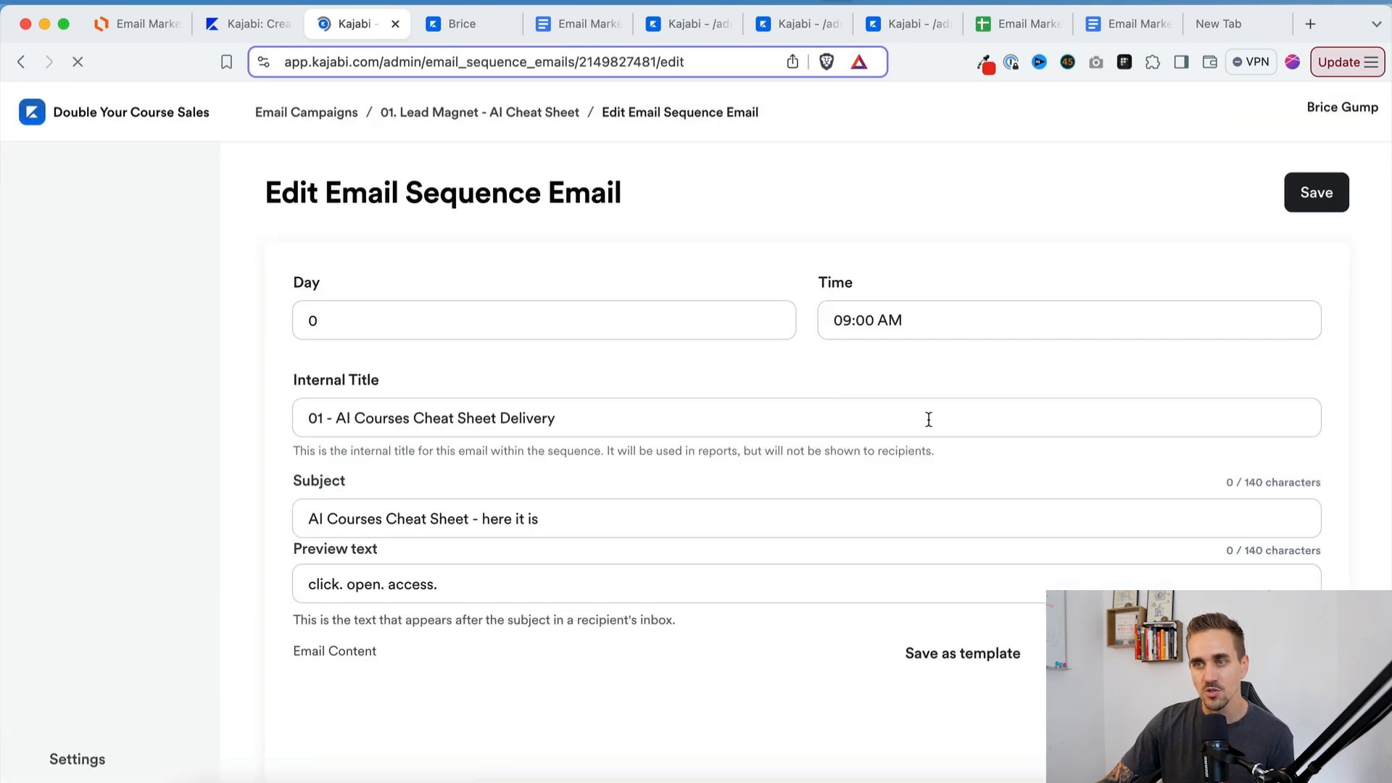
left_click(928, 657)
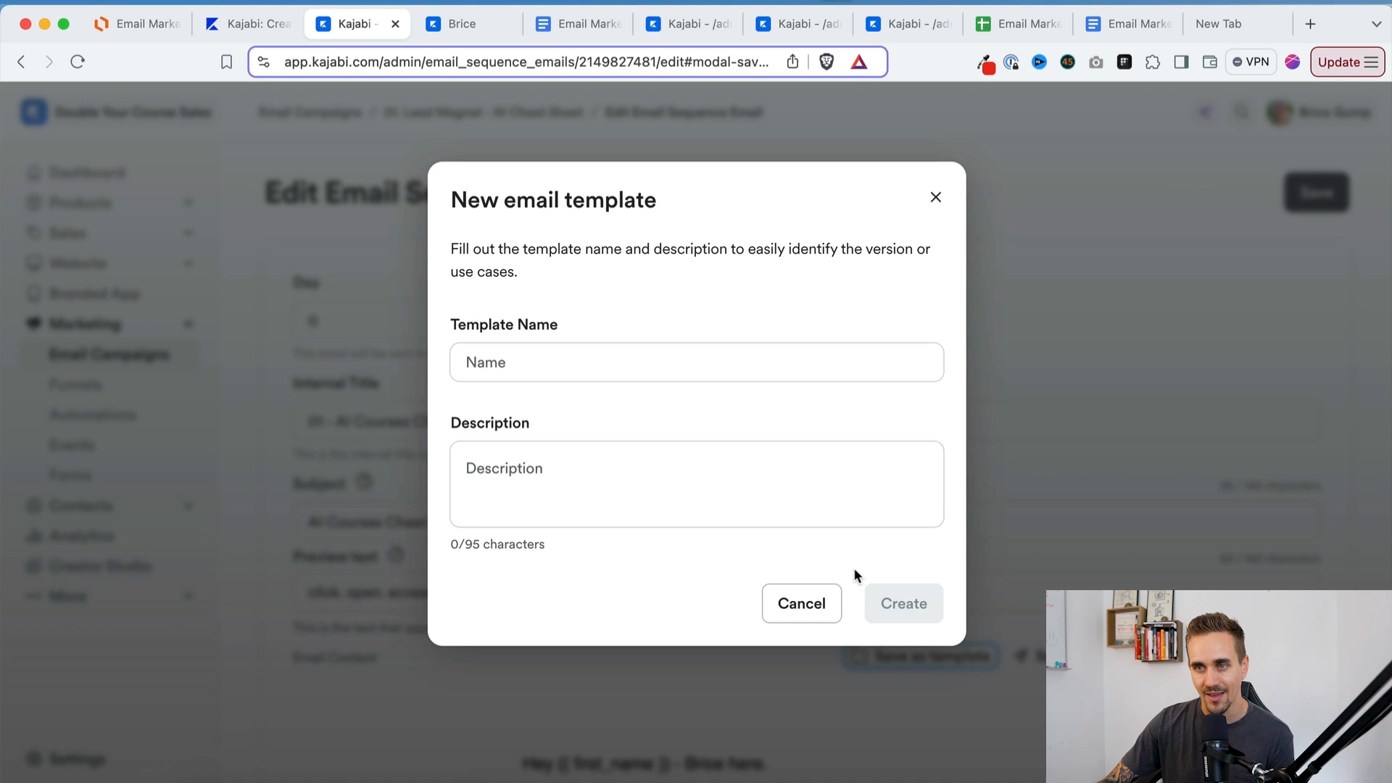
left_click(566, 373)
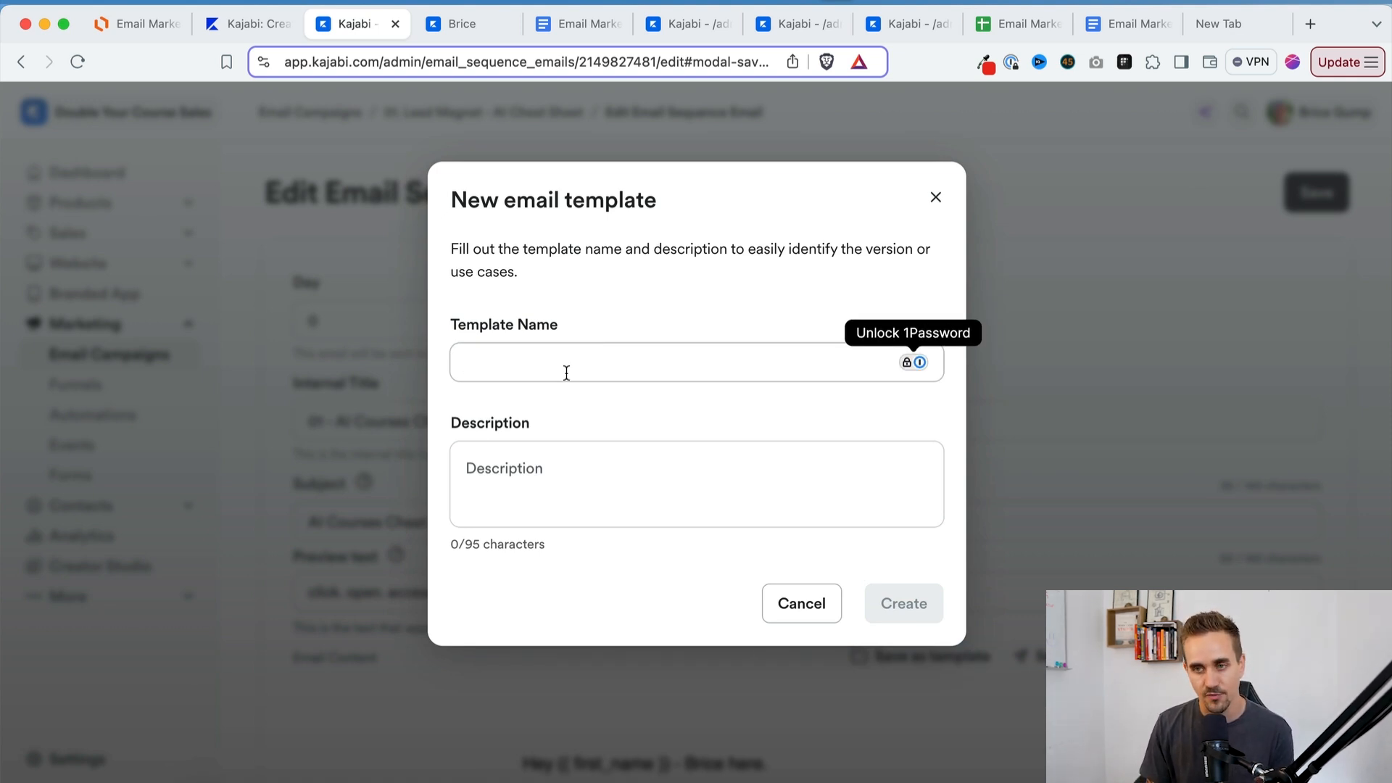
left_click(802, 601)
Review the email's day, internal title and subject by highlighting each field without editing it
scroll(798, 551, "down", 2)
left_click(497, 235)
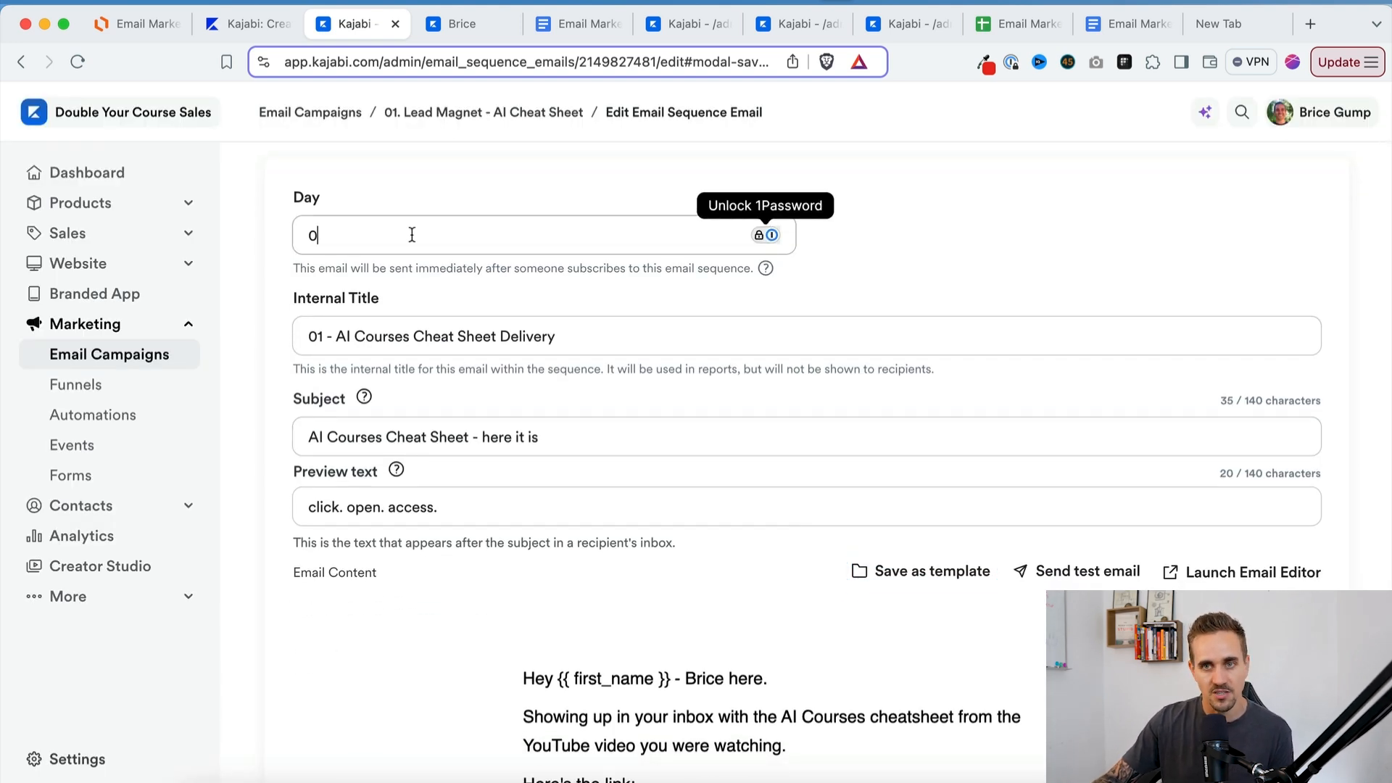
double_click(406, 230)
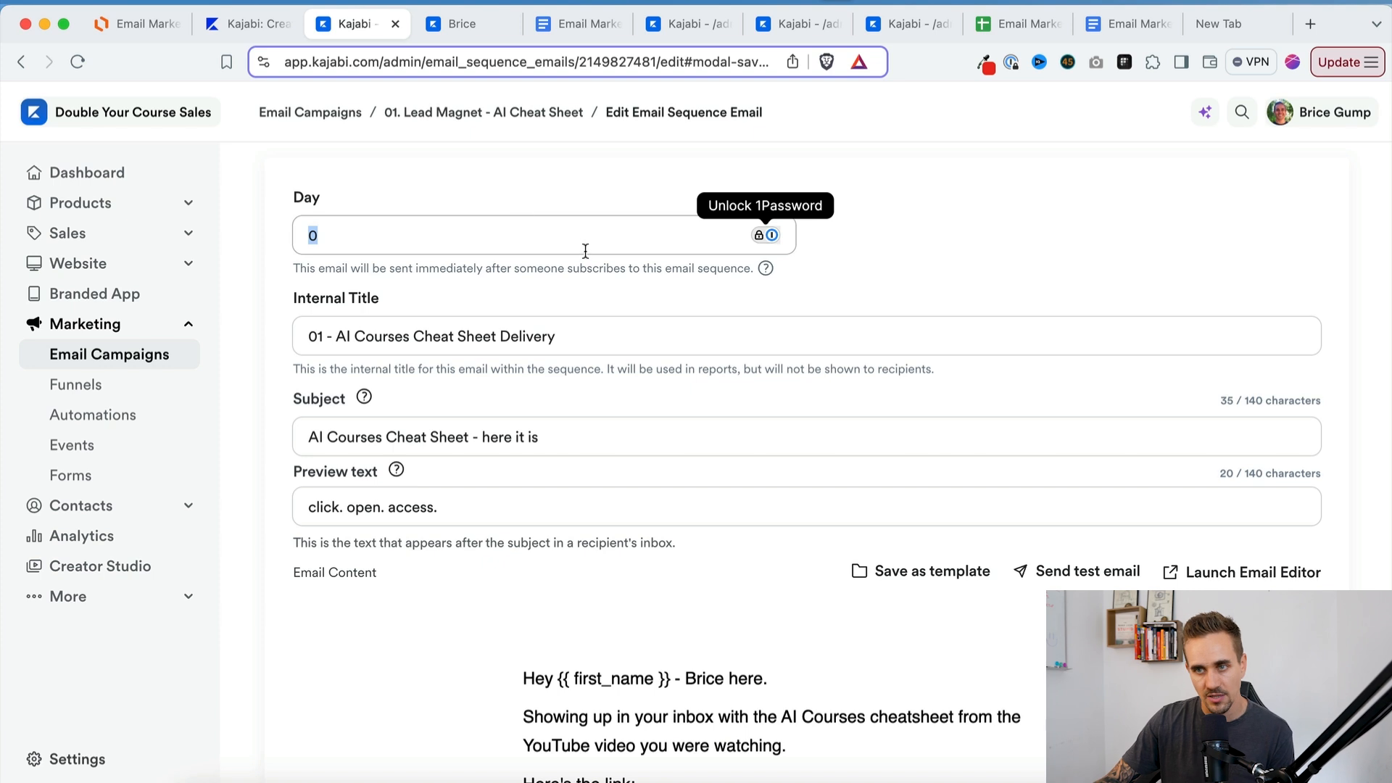
left_click(637, 263)
left_click_drag(575, 340, 373, 333)
left_click(374, 336)
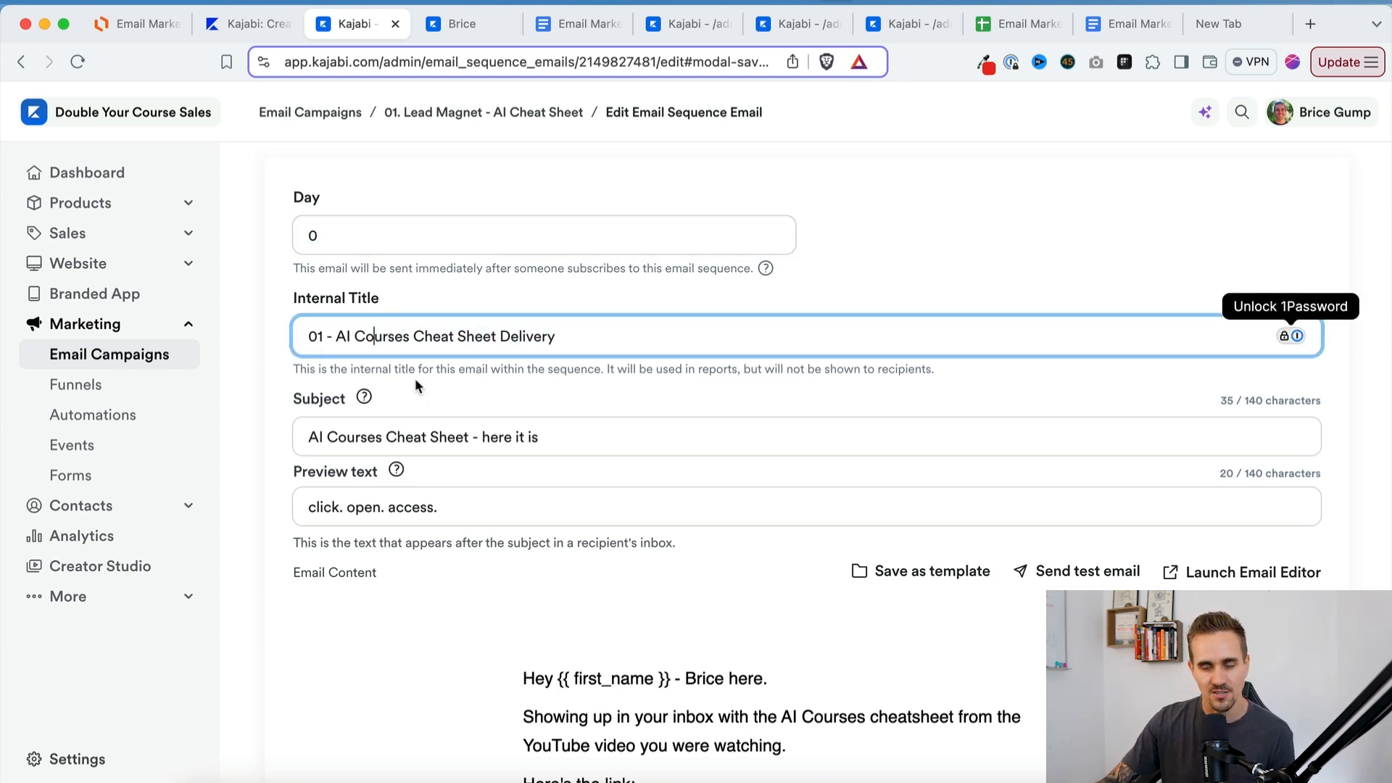
left_click(498, 436)
Read through the cheat sheet delivery email's content from greeting to footer and return to its settings
scroll(464, 499, "down", 6)
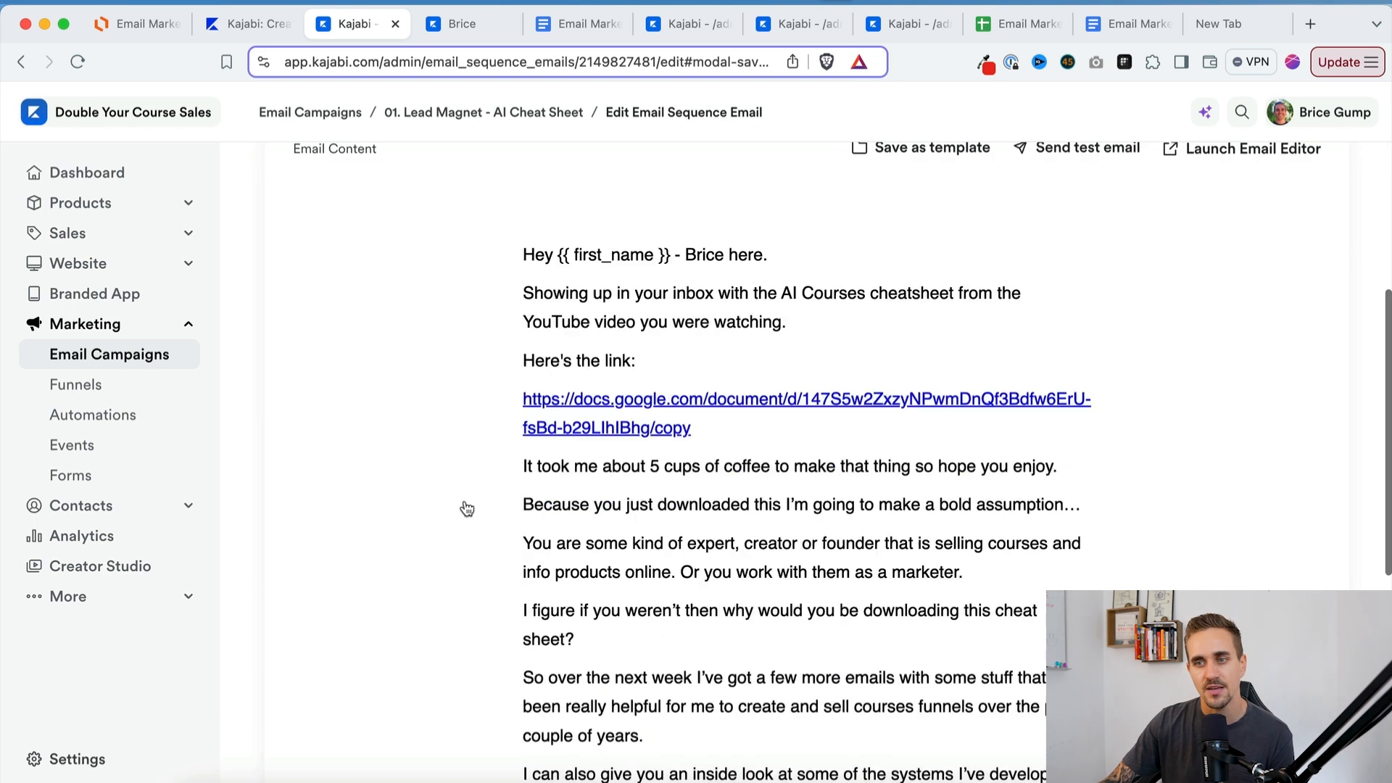
scroll(814, 503, "down", 8)
scroll(814, 504, "up", 15)
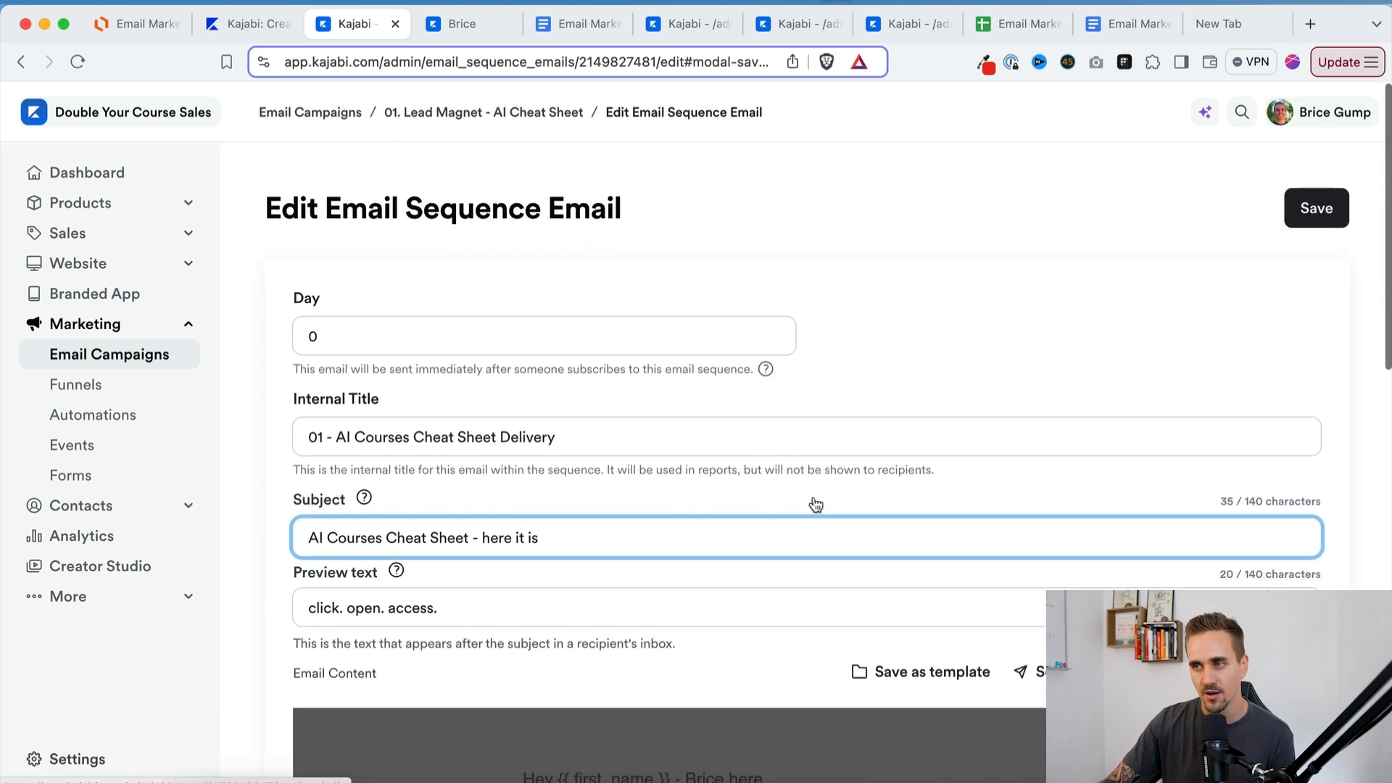
scroll(816, 504, "down", 1)
scroll(752, 482, "down", 10)
scroll(752, 483, "up", 15)
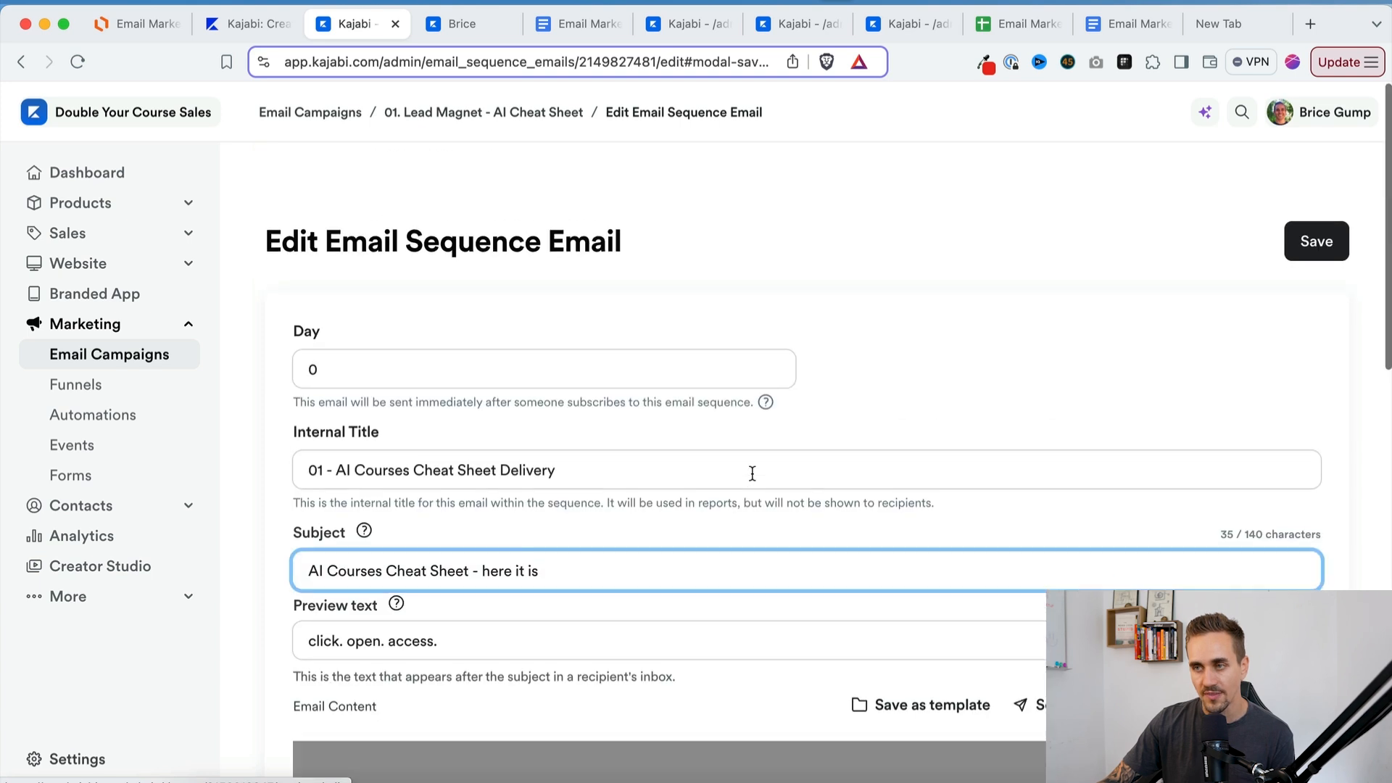
scroll(752, 473, "down", 1)
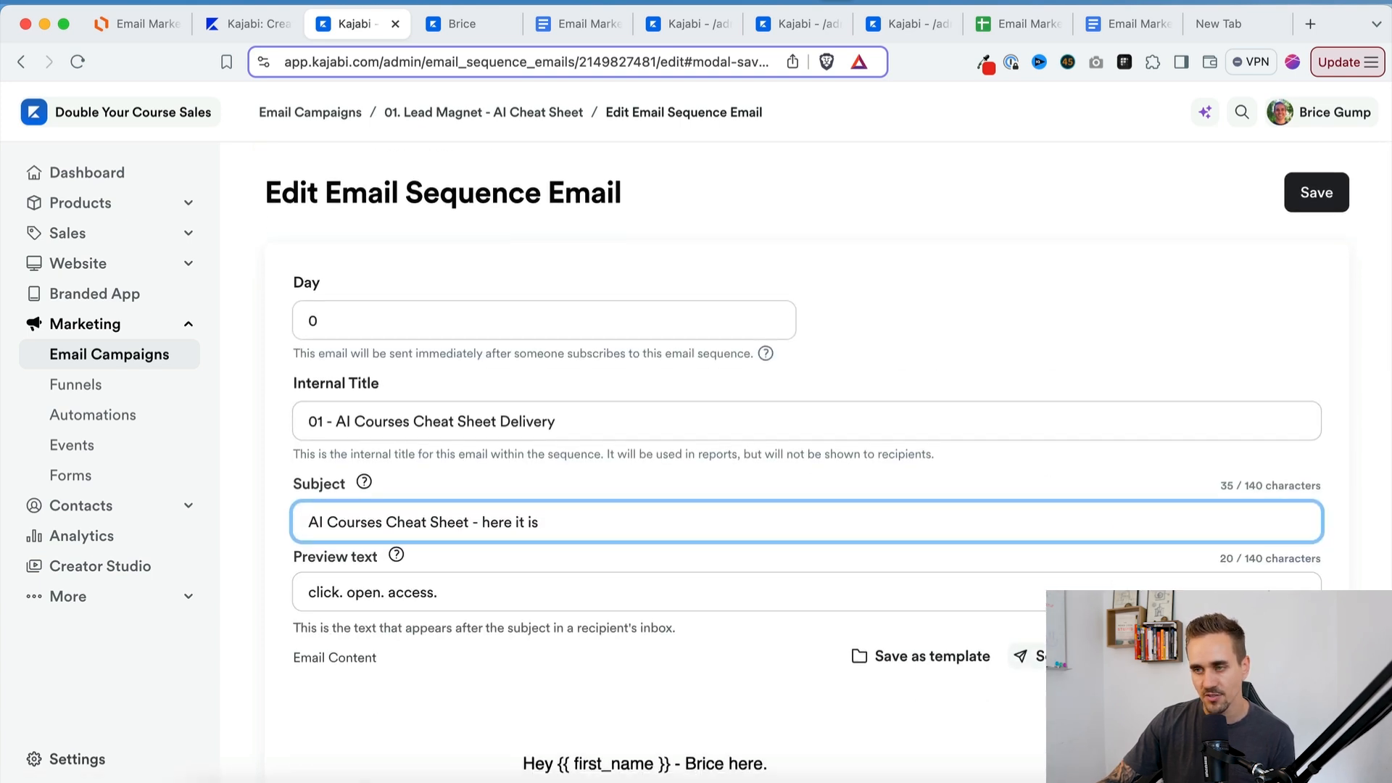
Check the option for sending a test email, and view the plain text body down to its unsubscribe footer
left_click(1024, 656)
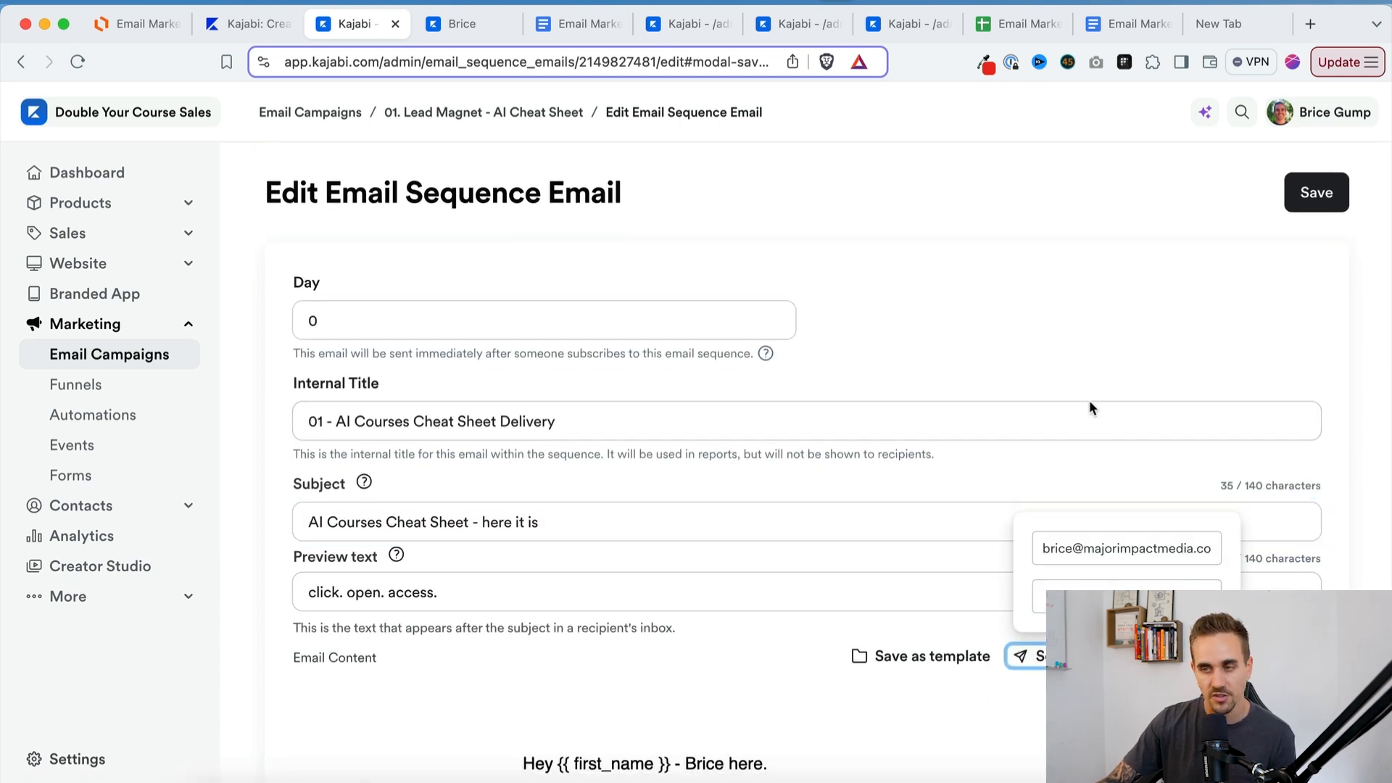
left_click(1086, 211)
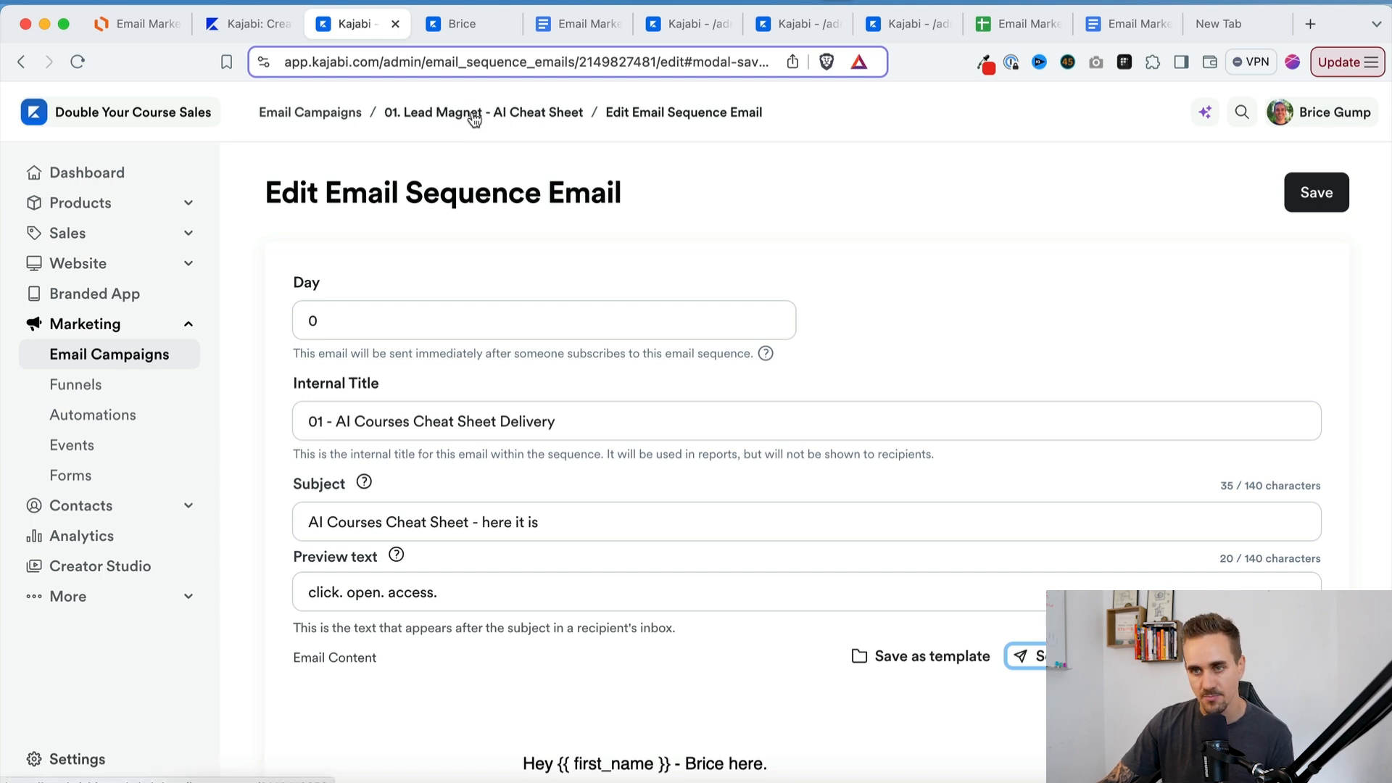
scroll(458, 663, "down", 7)
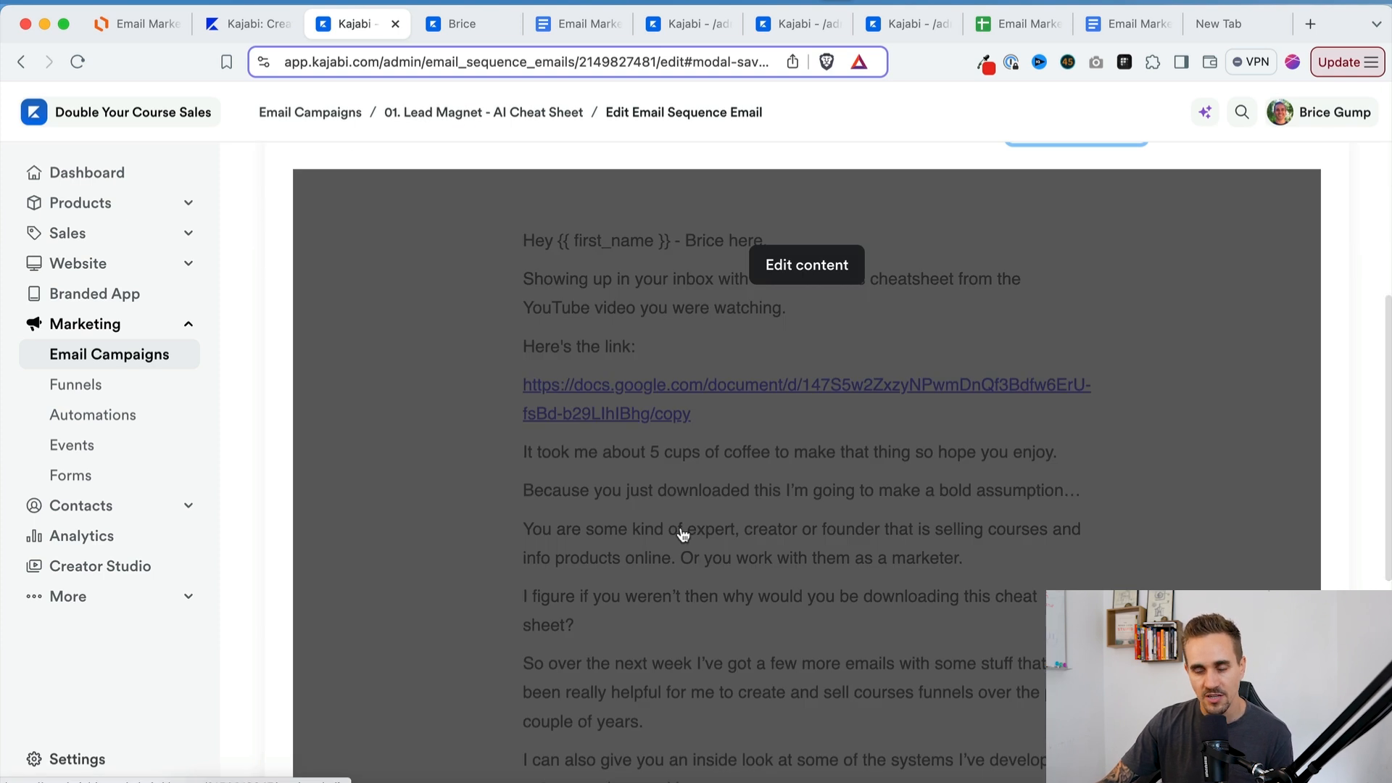
scroll(681, 533, "down", 3)
scroll(781, 454, "down", 8)
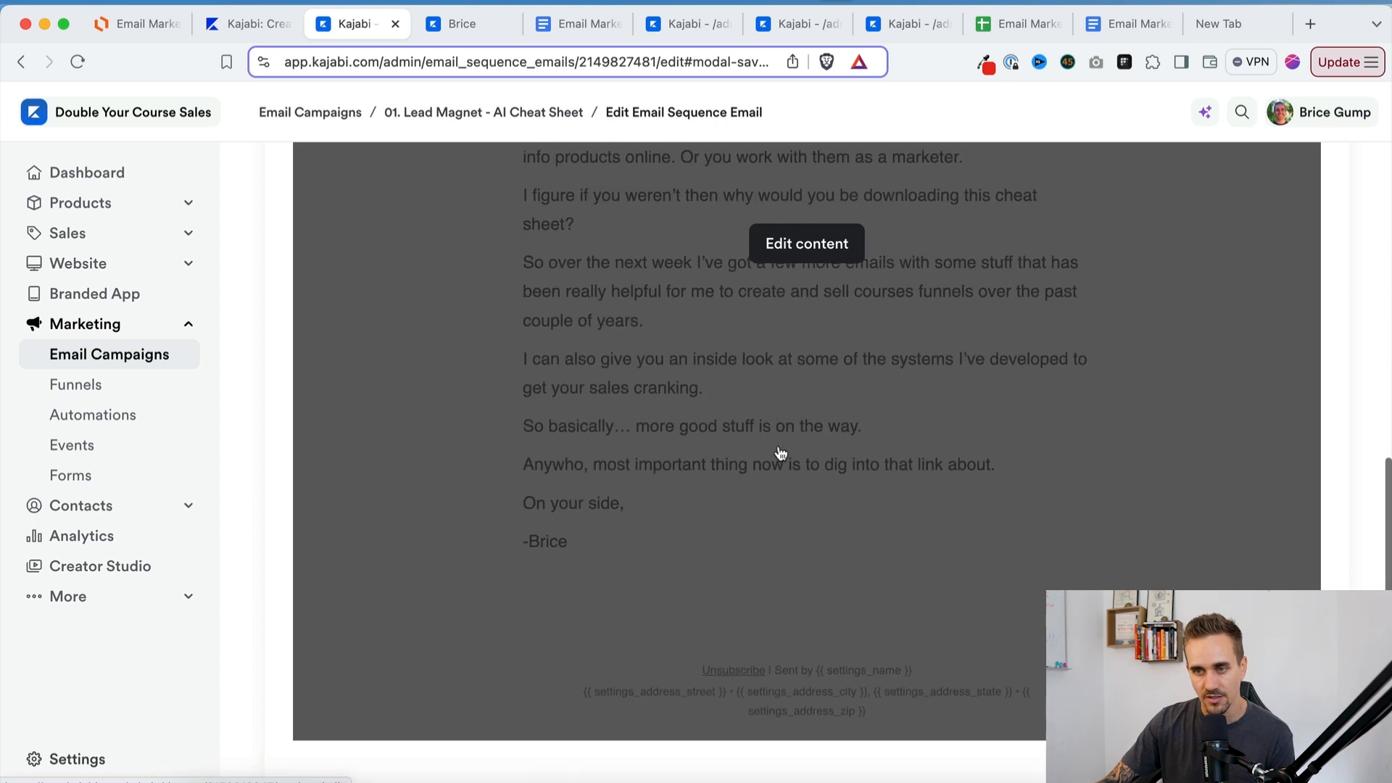
scroll(779, 452, "up", 15)
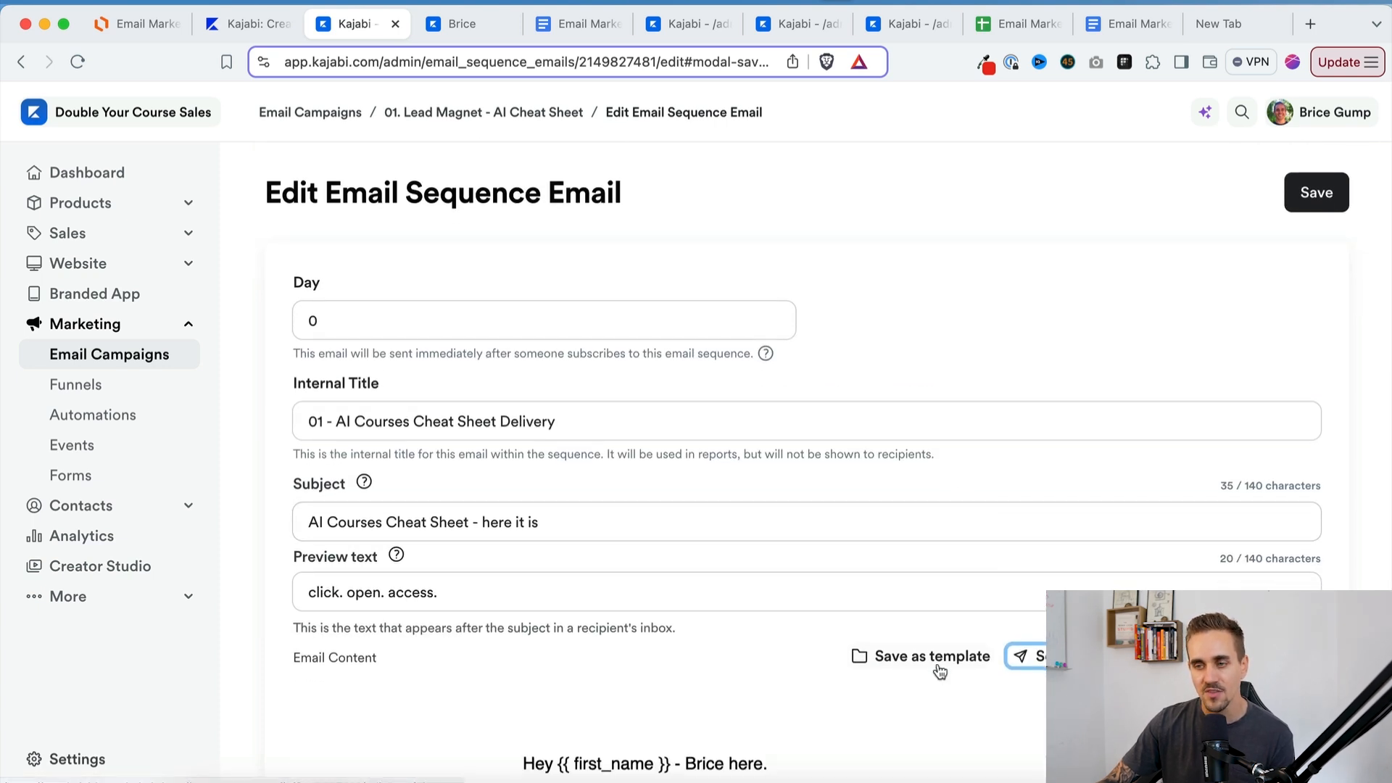
Save the email as a new template named "18pt Open Sans Plain Text"
left_click(936, 656)
left_click(545, 366)
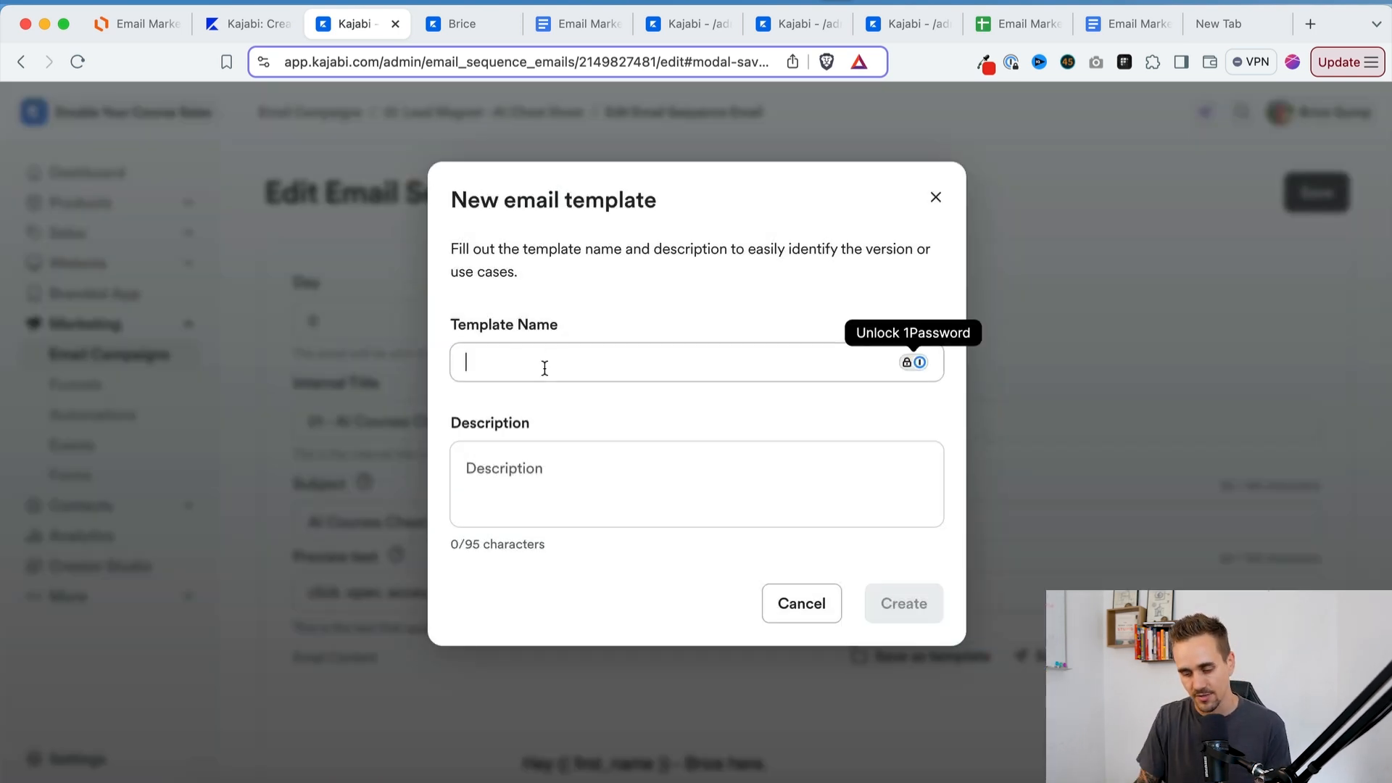
type("18pt Open Sans Plain Text")
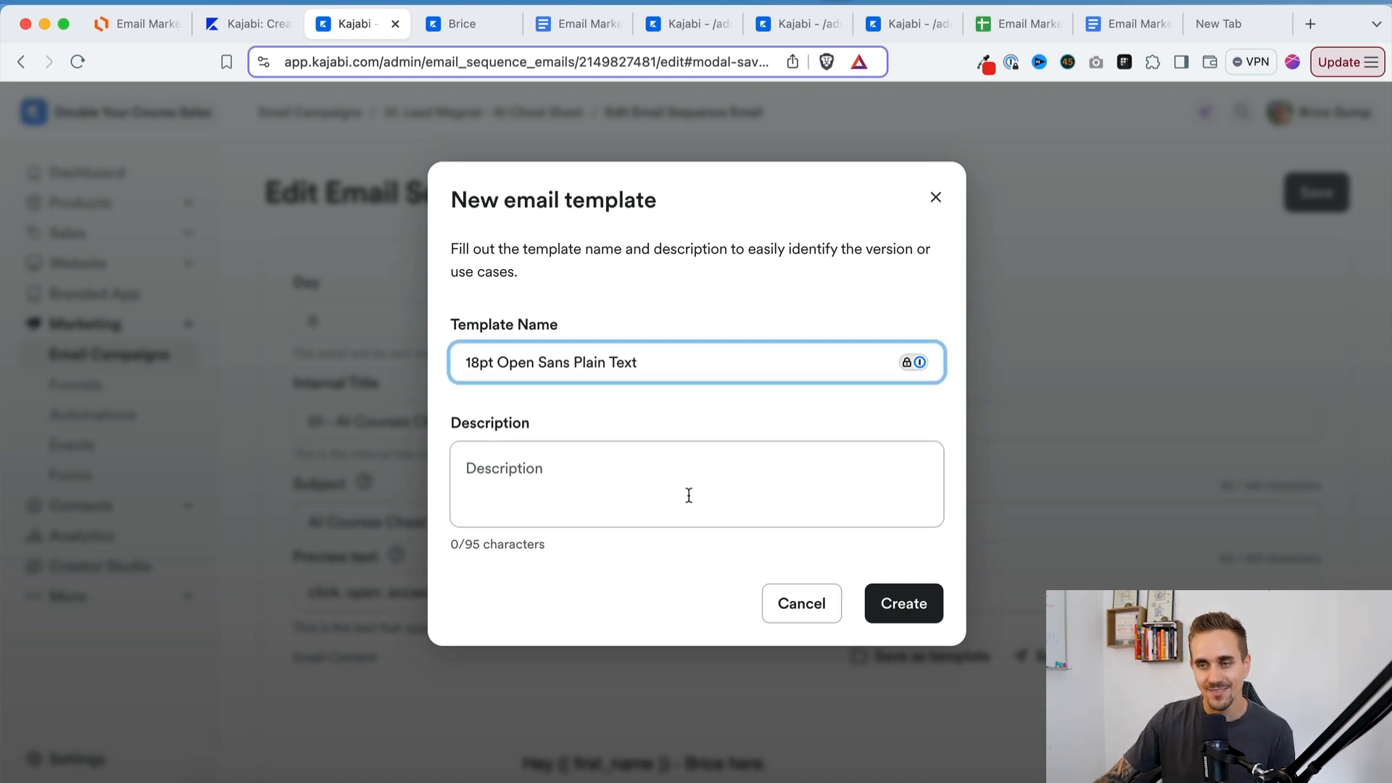
left_click(903, 603)
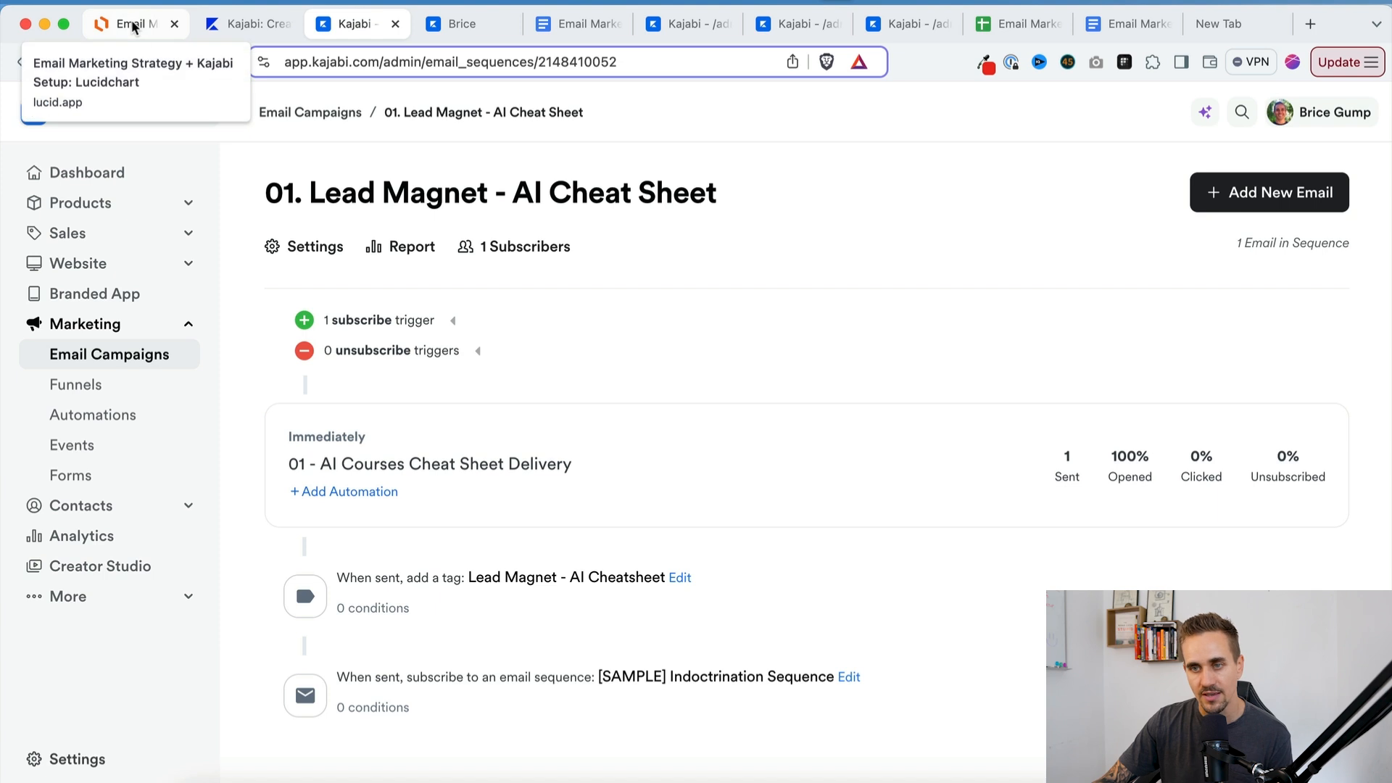
Highlight the tag automation in the 01. Lead Magnet - AI Cheat Sheet sequence, and expand its subscribe trigger
left_click_drag(378, 584, 520, 584)
left_click(519, 584)
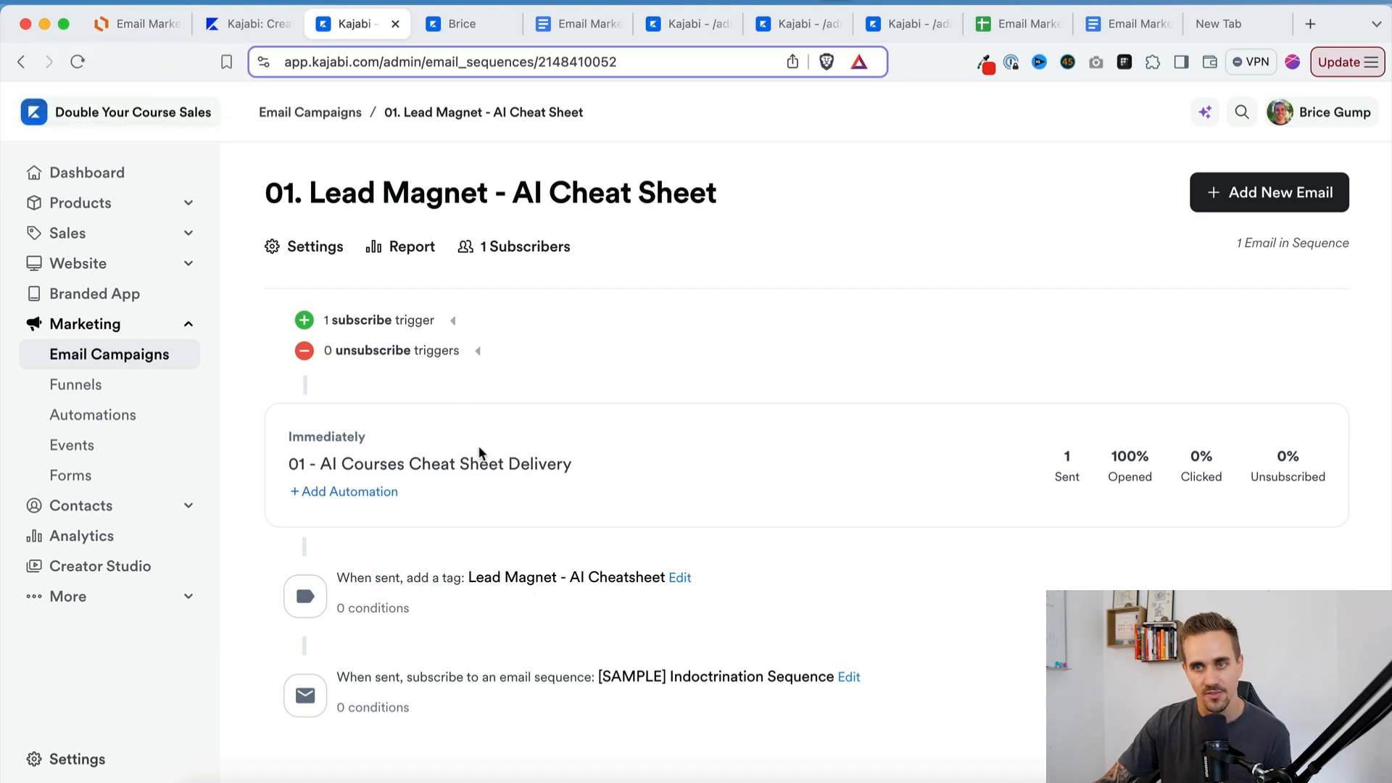
left_click(452, 321)
scroll(491, 658, "down", 1)
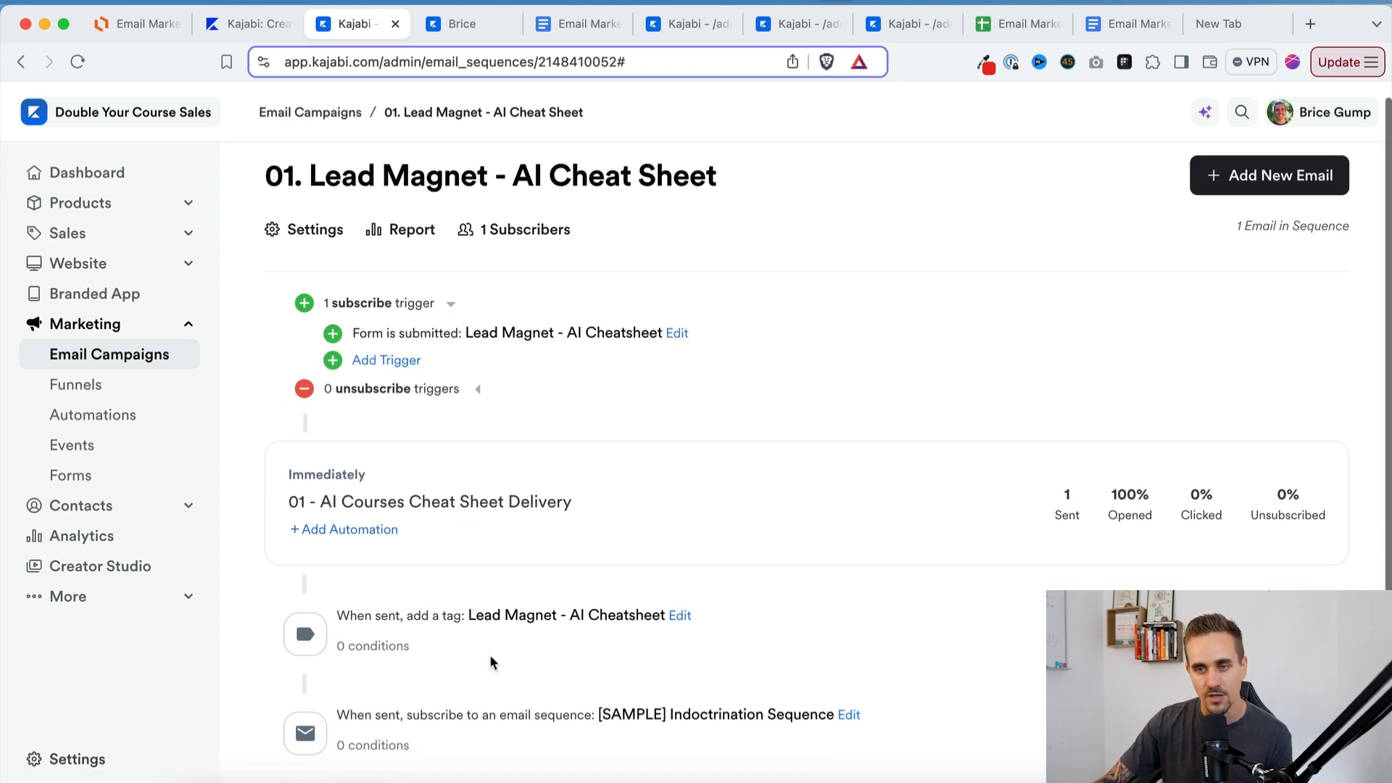
Highlight the "When sent, add a tag" automation, and check where tags appear on the sample contact's record before returning to the sequence
left_click_drag(448, 618, 572, 617)
left_click(536, 618)
left_click(544, 619)
left_click(573, 618)
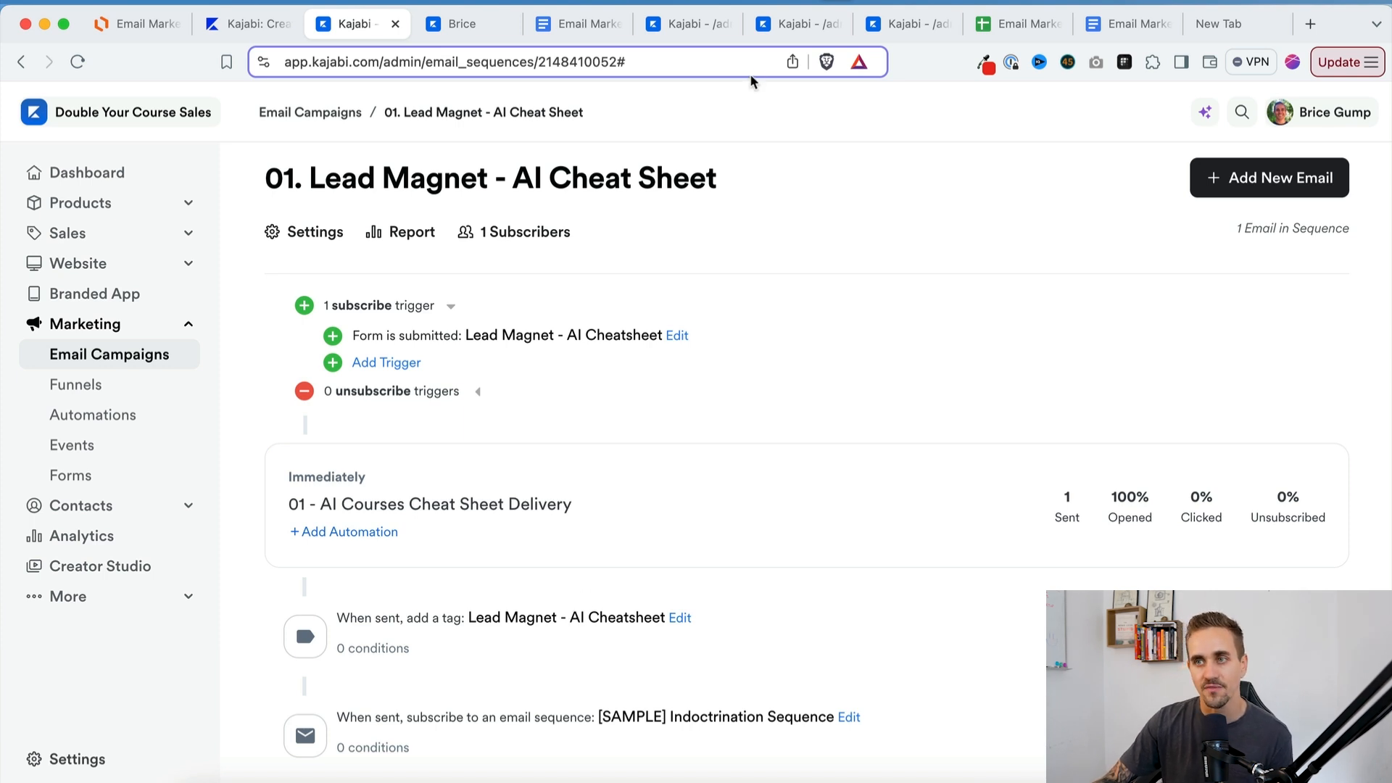
left_click(467, 24)
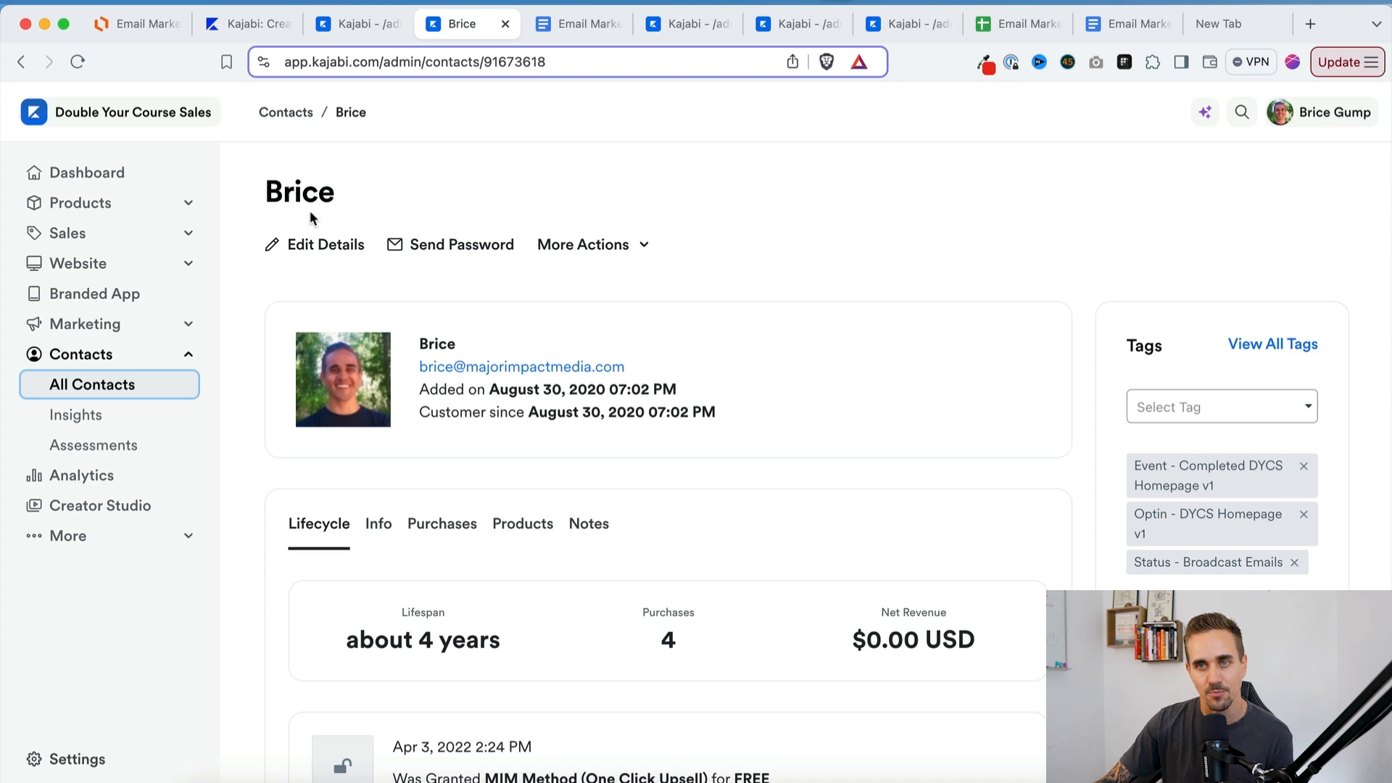
left_click(355, 24)
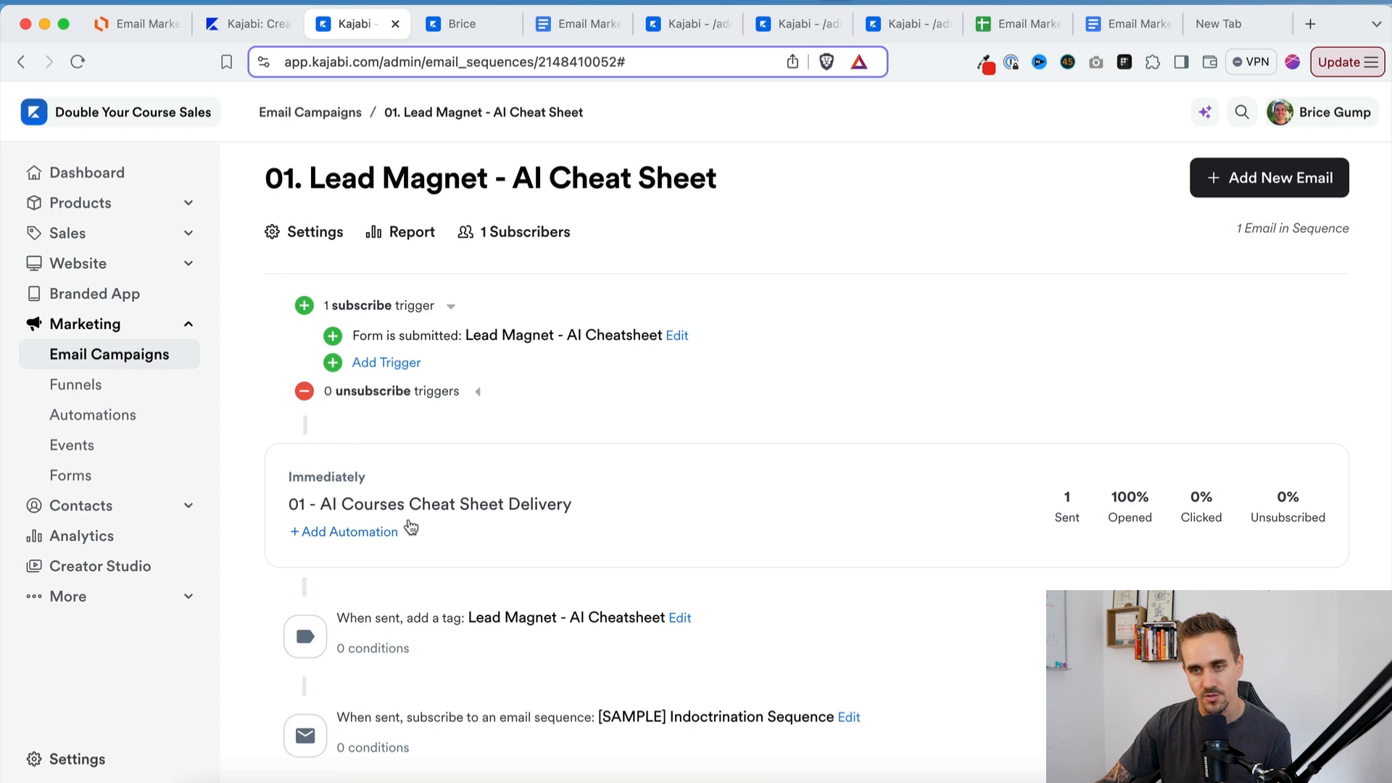
Open the [SAMPLE] Indoctrination Sequence linked in the highlighted subscribe automation, and switch to the Lucidchart flowchart
left_click_drag(380, 717, 457, 717)
left_click(455, 717)
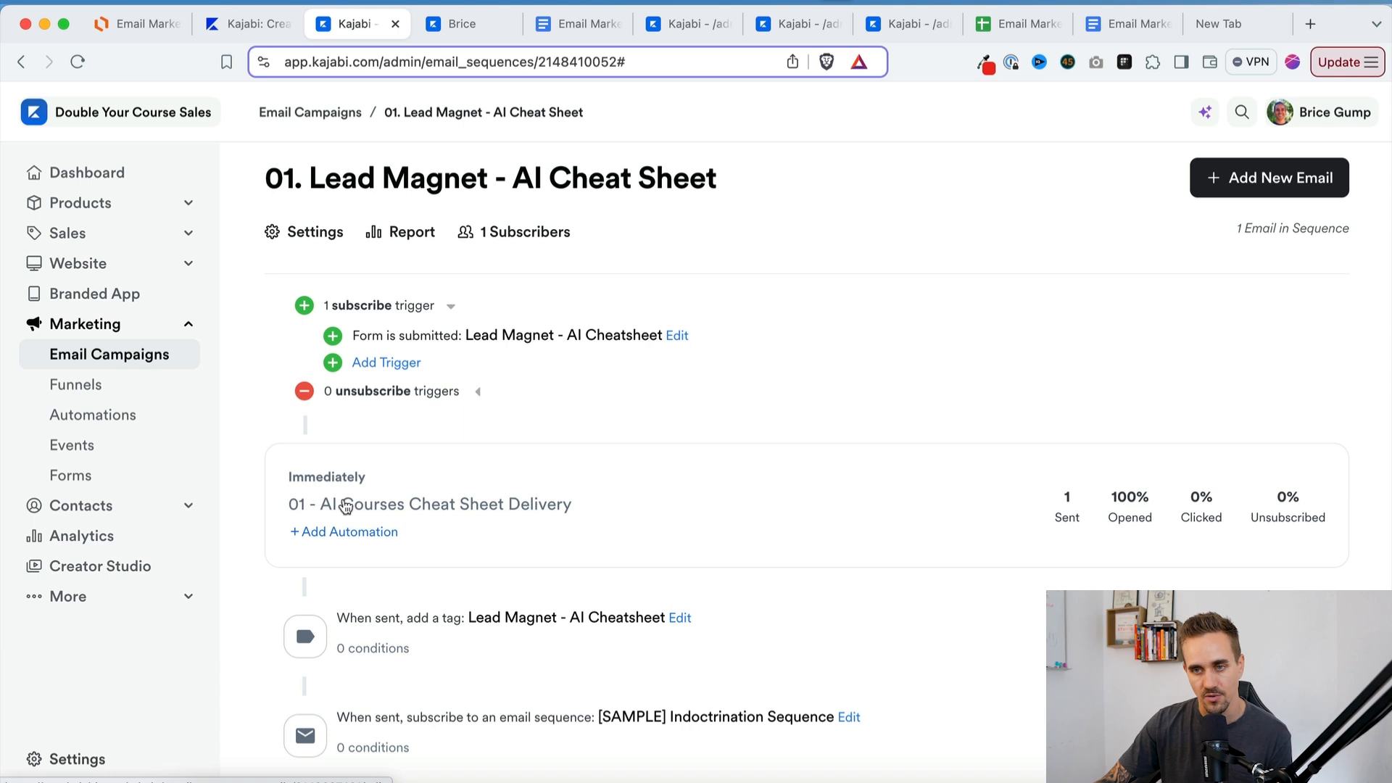
left_click_drag(388, 725, 518, 725)
left_click(520, 726)
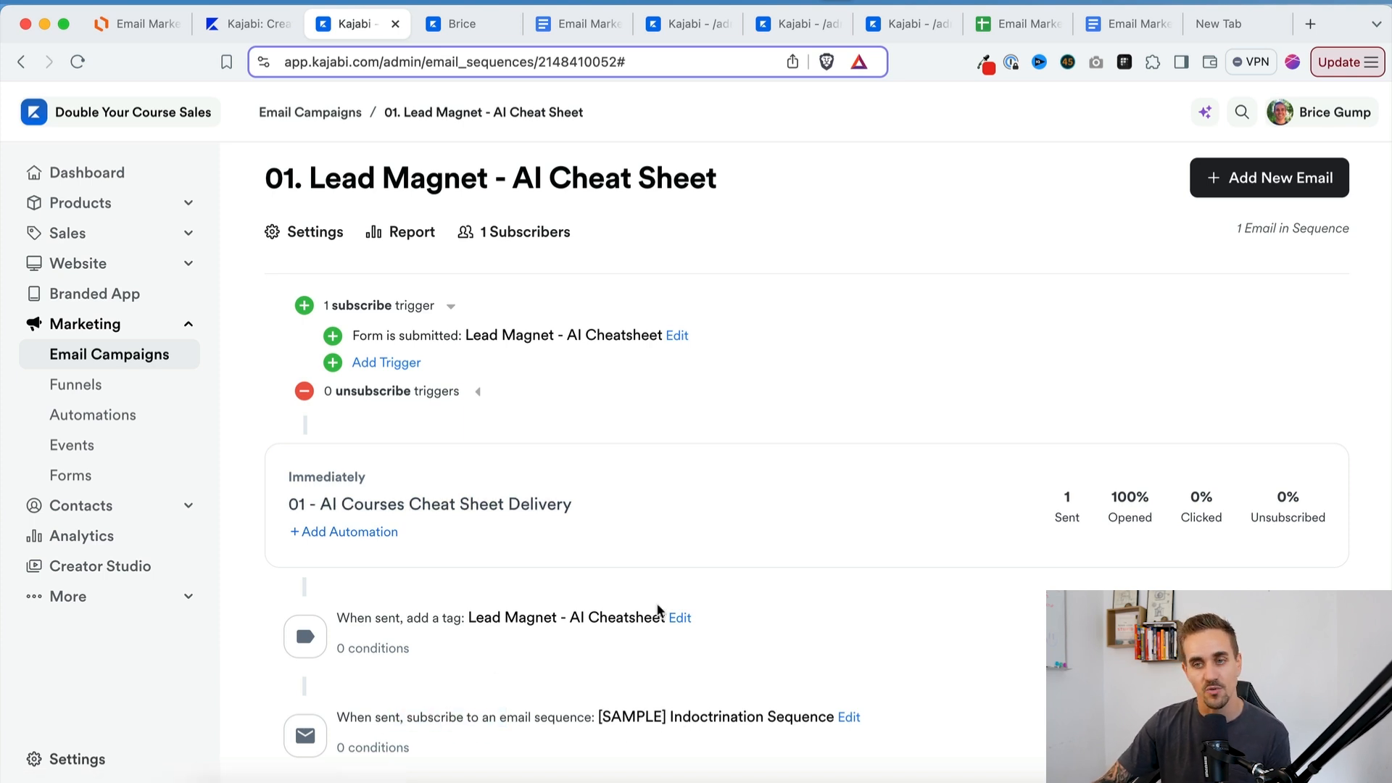
left_click(675, 721)
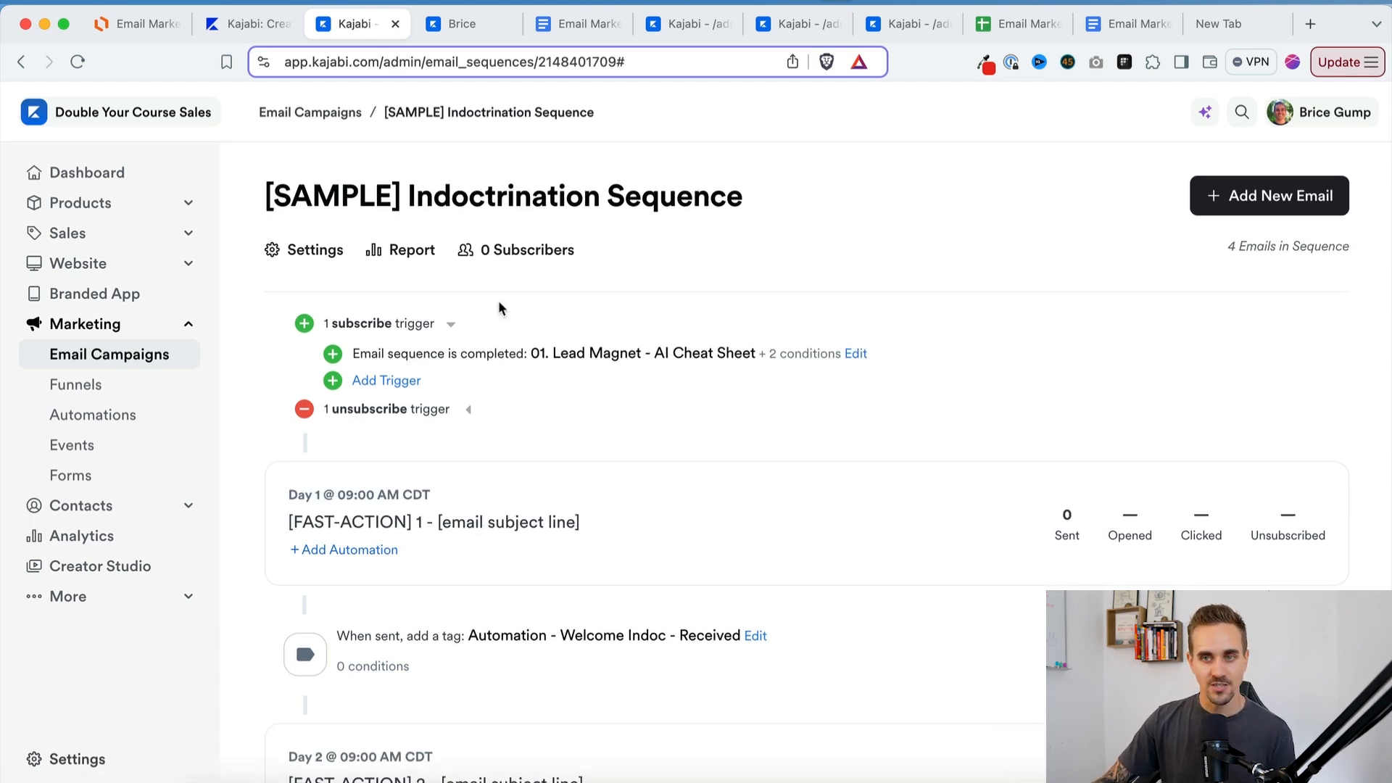
left_click(129, 19)
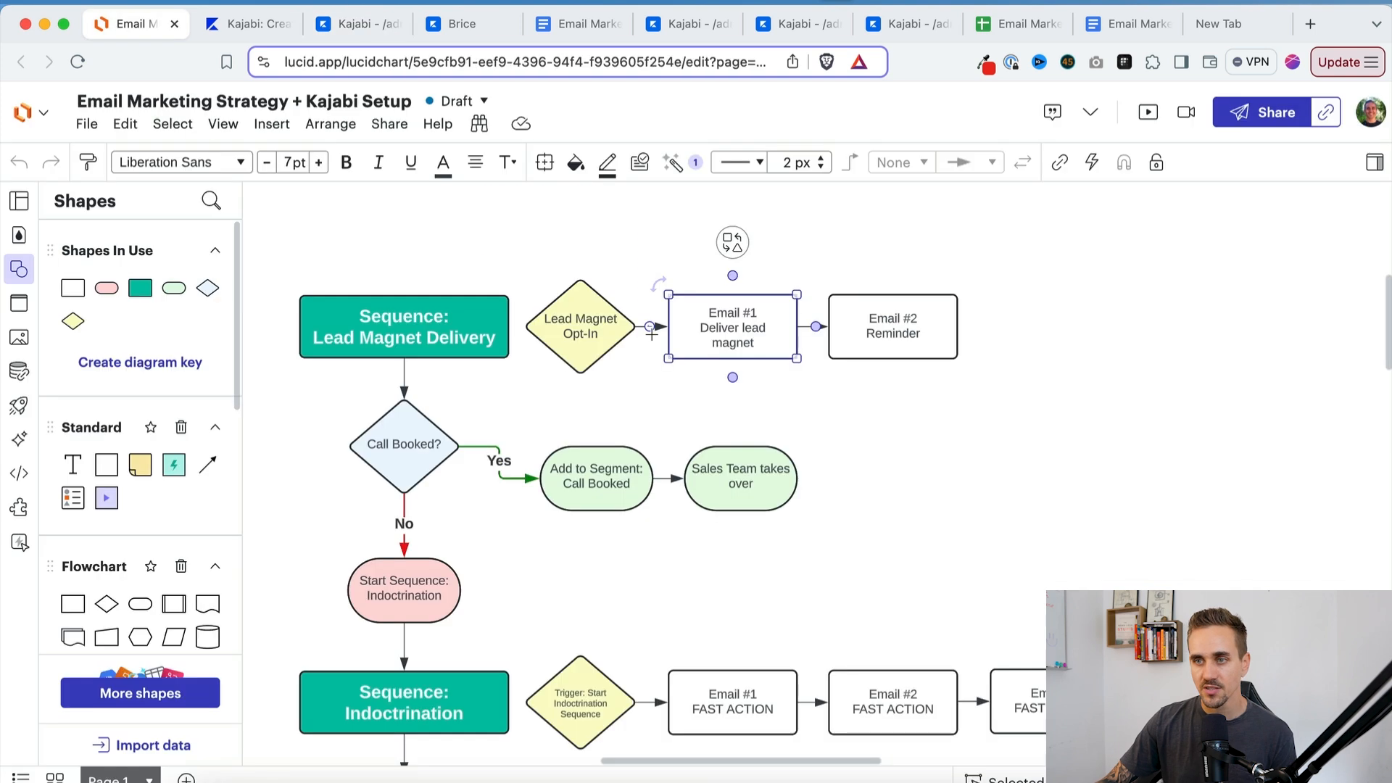
Trace the flowchart from the Lead Magnet Delivery row through the Call Booked? decision to Start Sequence: Indoctrination and the Indoctrination sequence block
left_click(390, 251)
left_click_drag(333, 265, 707, 362)
left_click(913, 406)
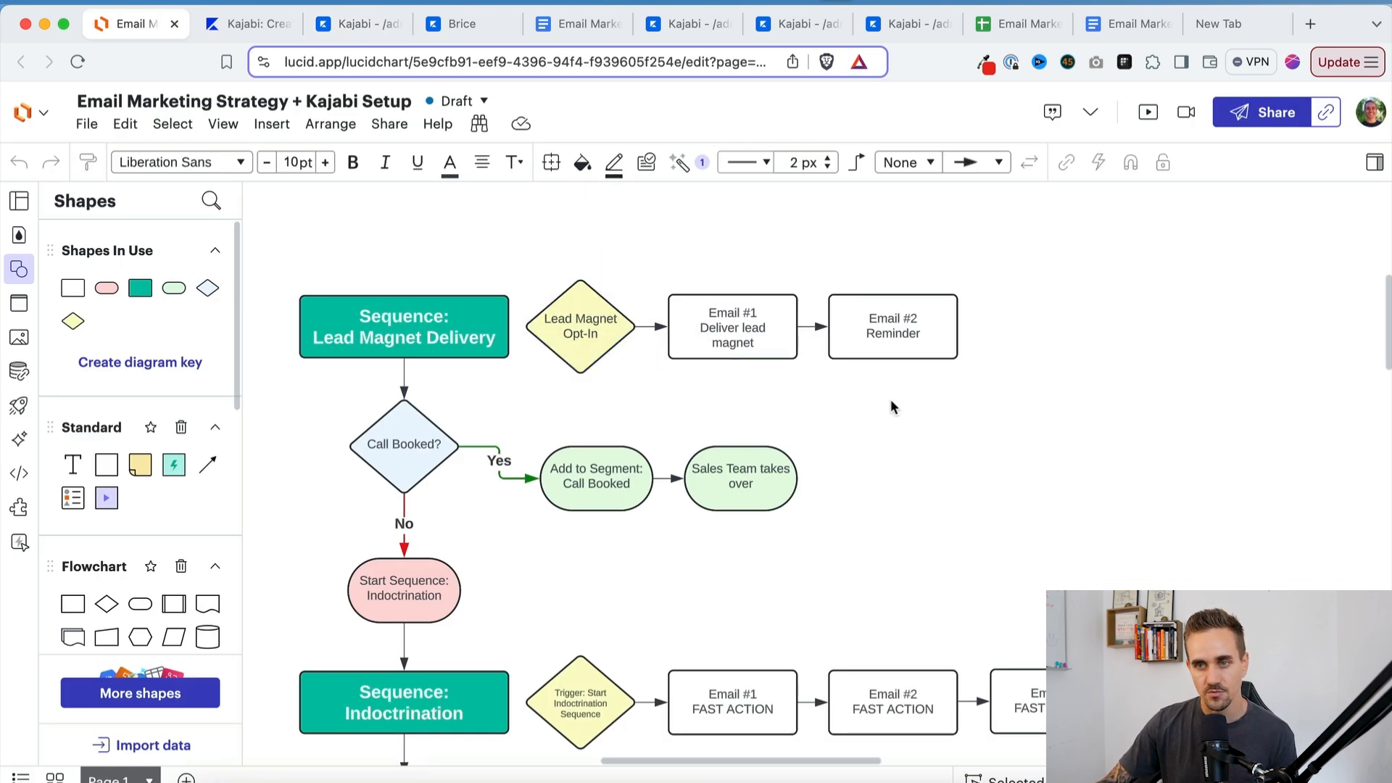
left_click(410, 452)
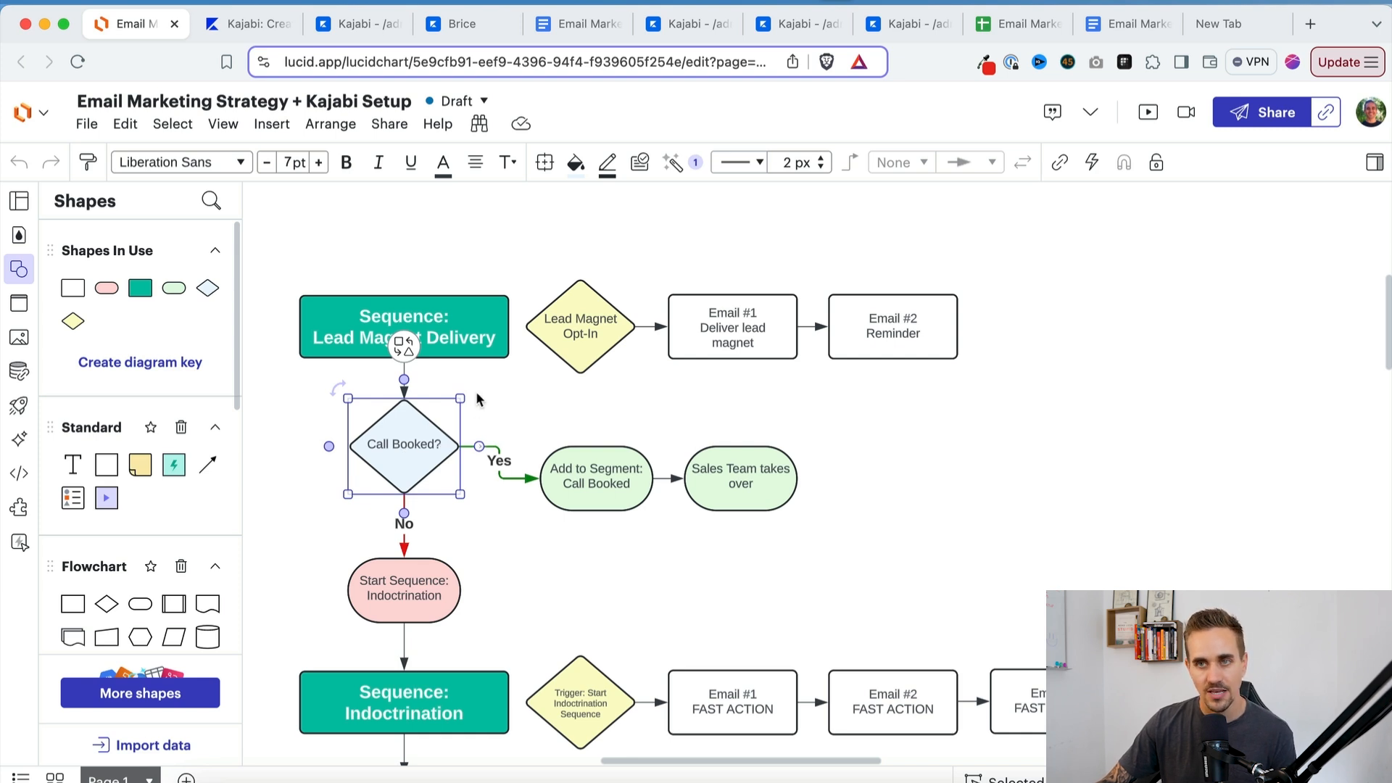
left_click(406, 591)
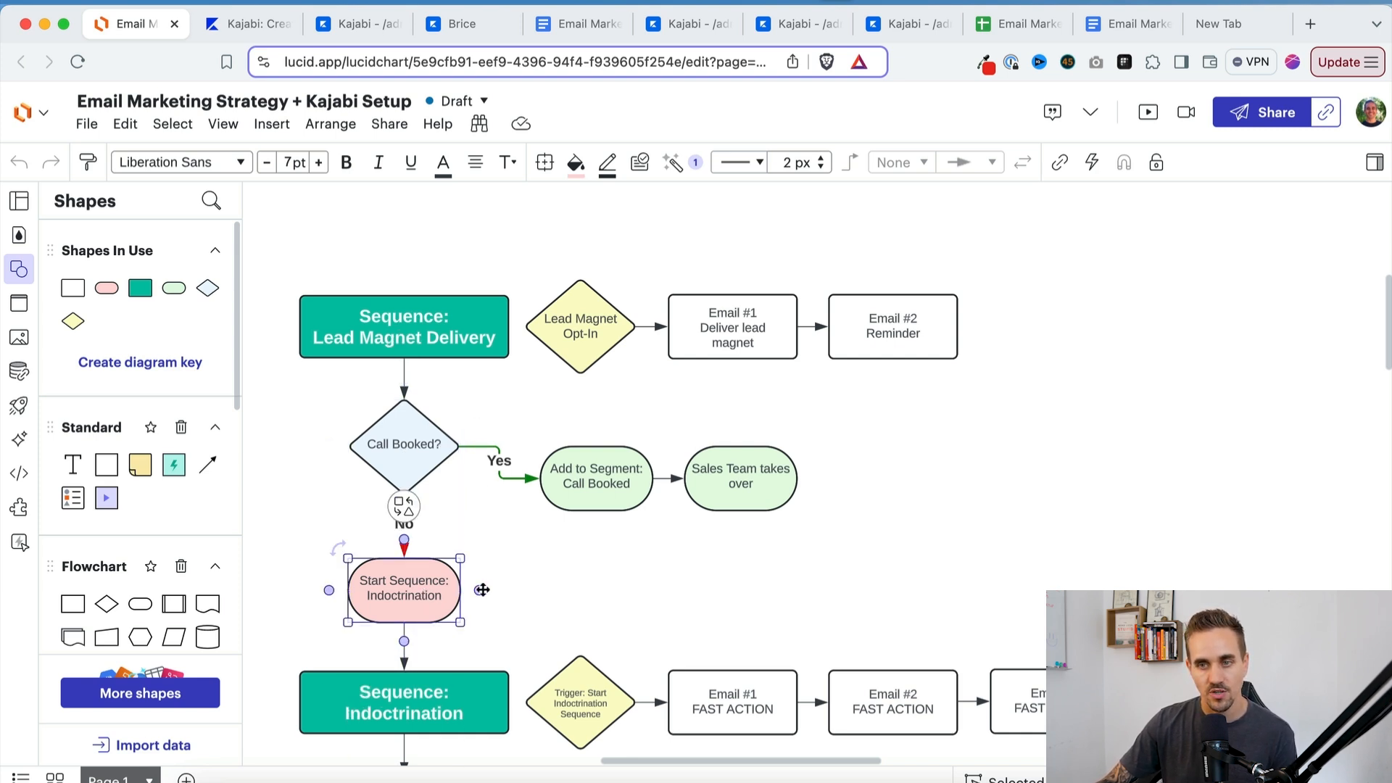
scroll(608, 573, "down", 2)
left_click(461, 658)
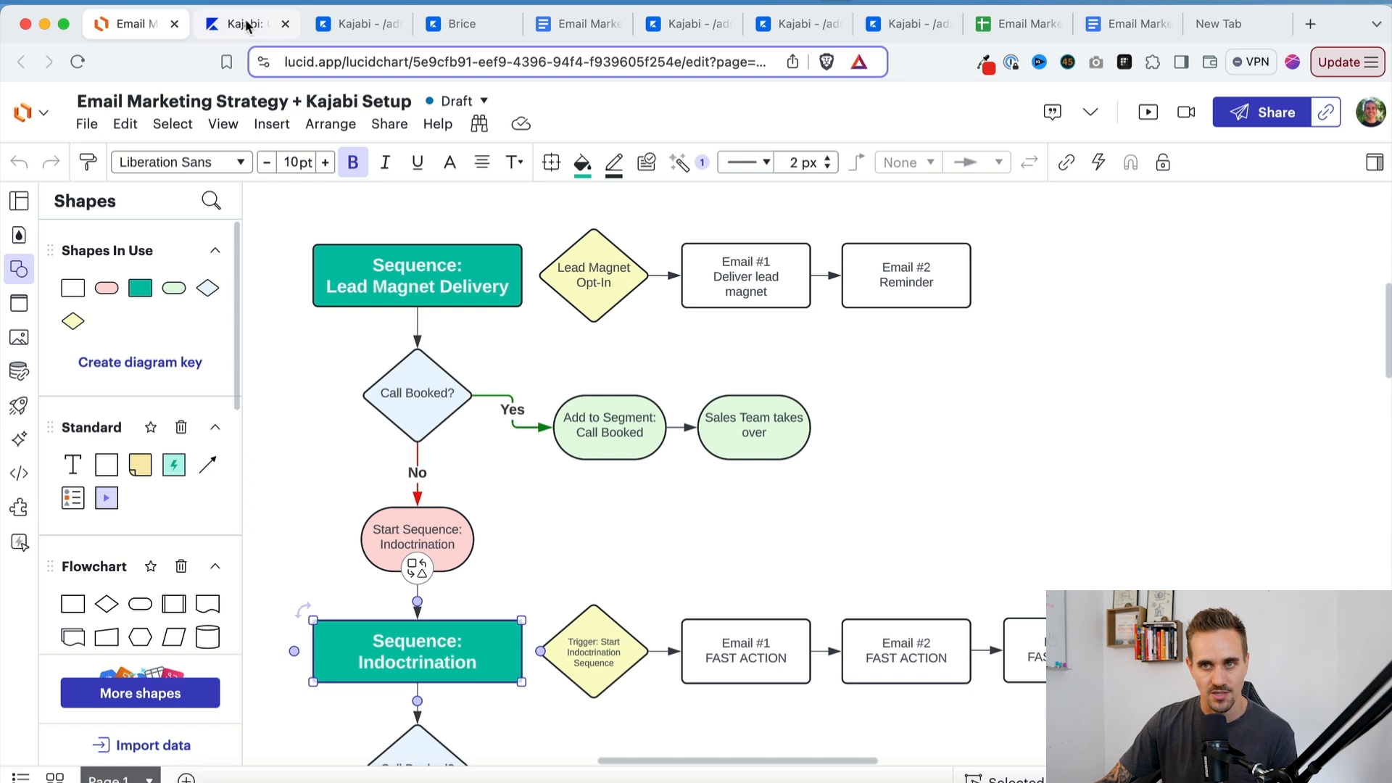
Switch to Kajabi and review the scheduled emails and tag automations throughout the [SAMPLE] Indoctrination Sequence
left_click(353, 23)
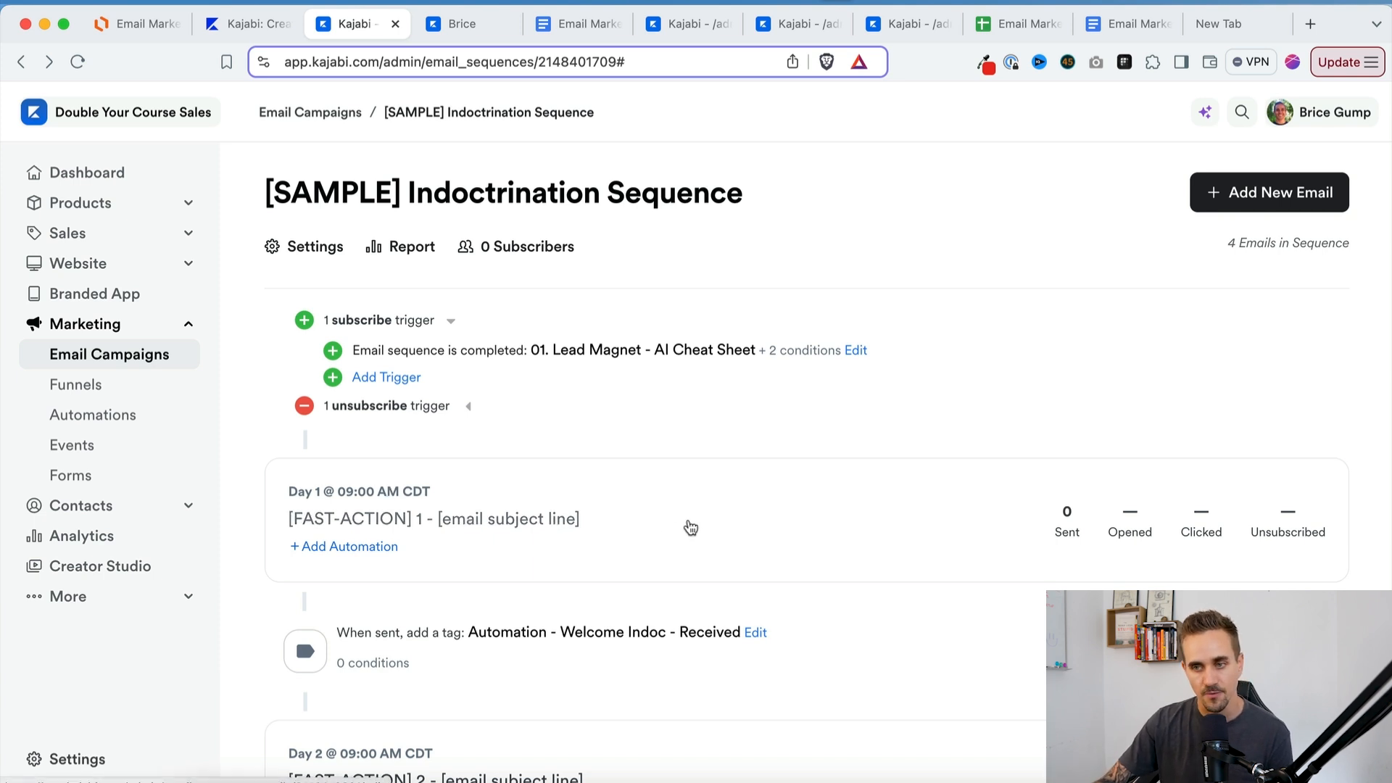
scroll(691, 528, "down", 1)
scroll(690, 527, "down", 2)
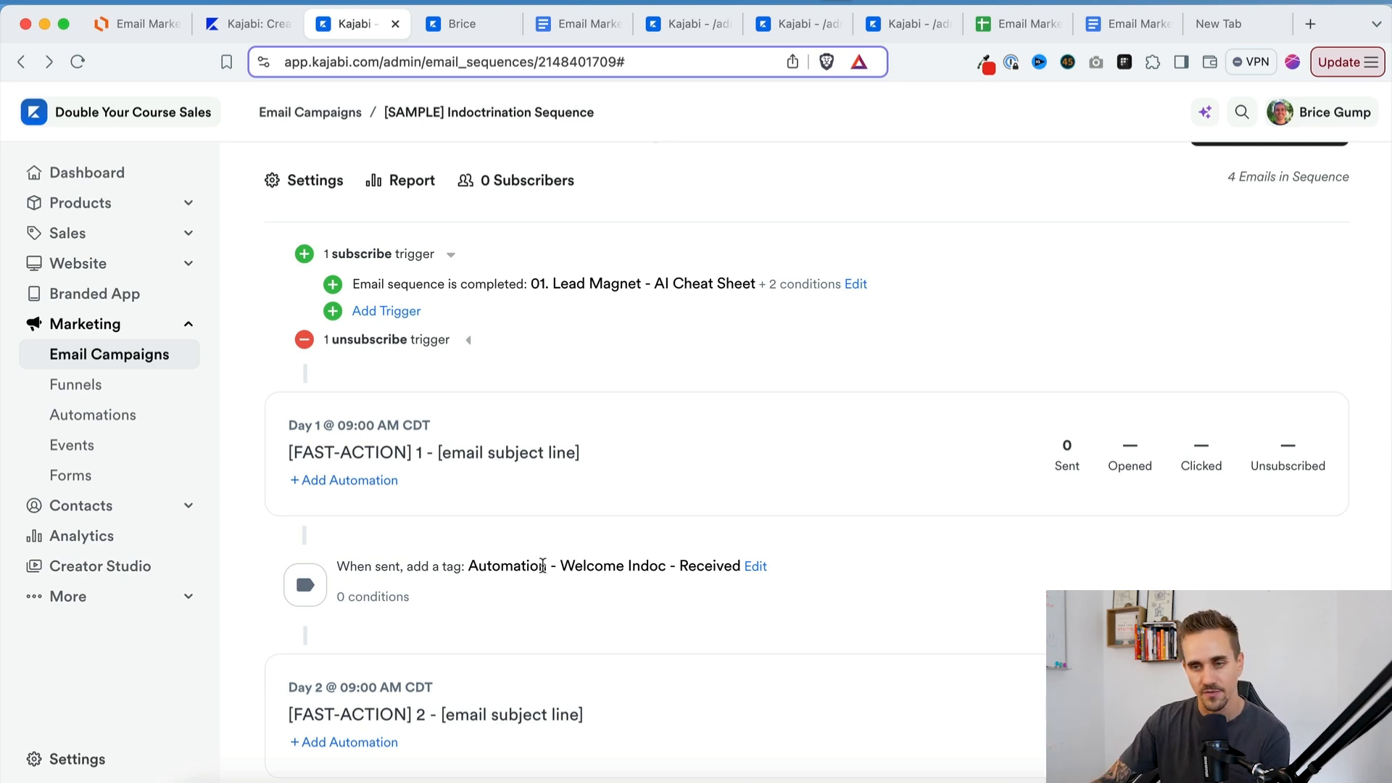
scroll(542, 565, "down", 3)
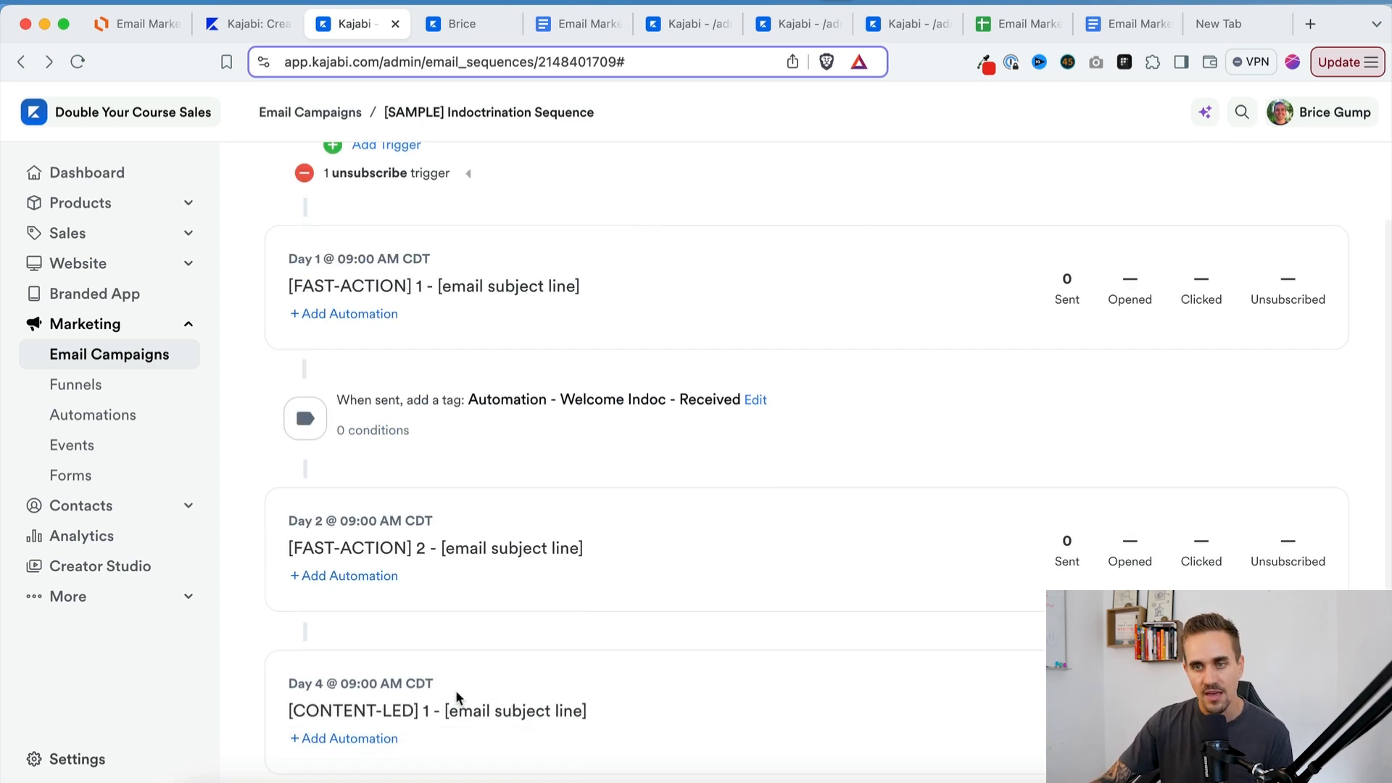
scroll(489, 679, "down", 3)
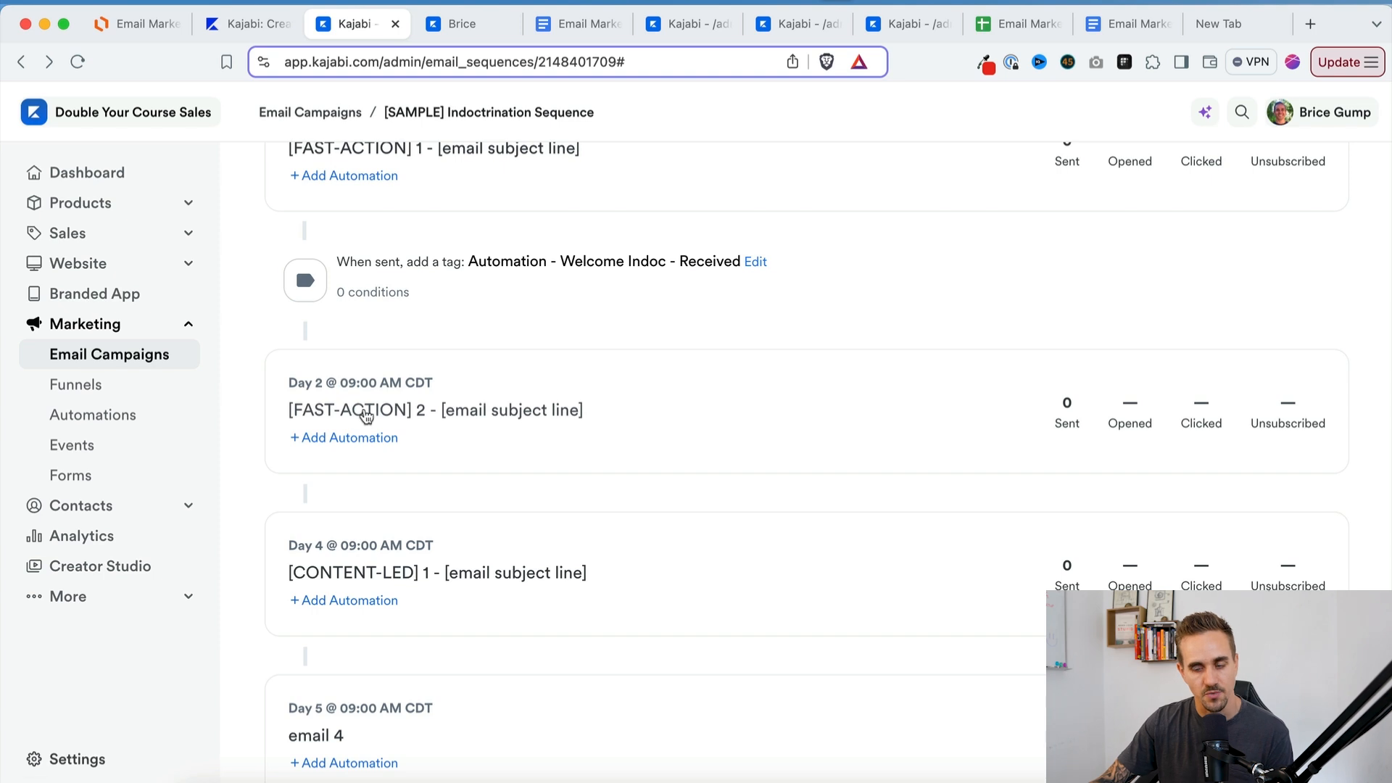
scroll(367, 410, "down", 2)
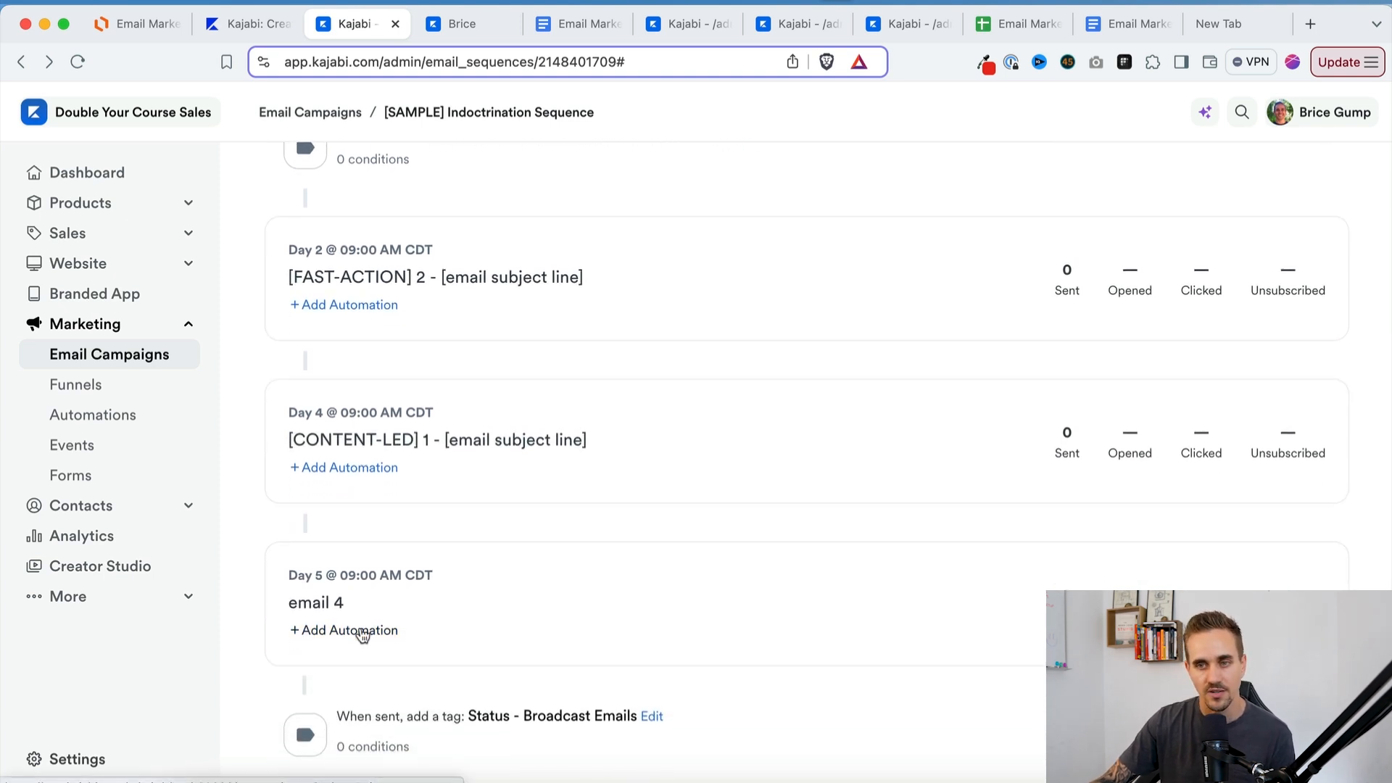
scroll(400, 628, "up", 2)
scroll(402, 618, "up", 10)
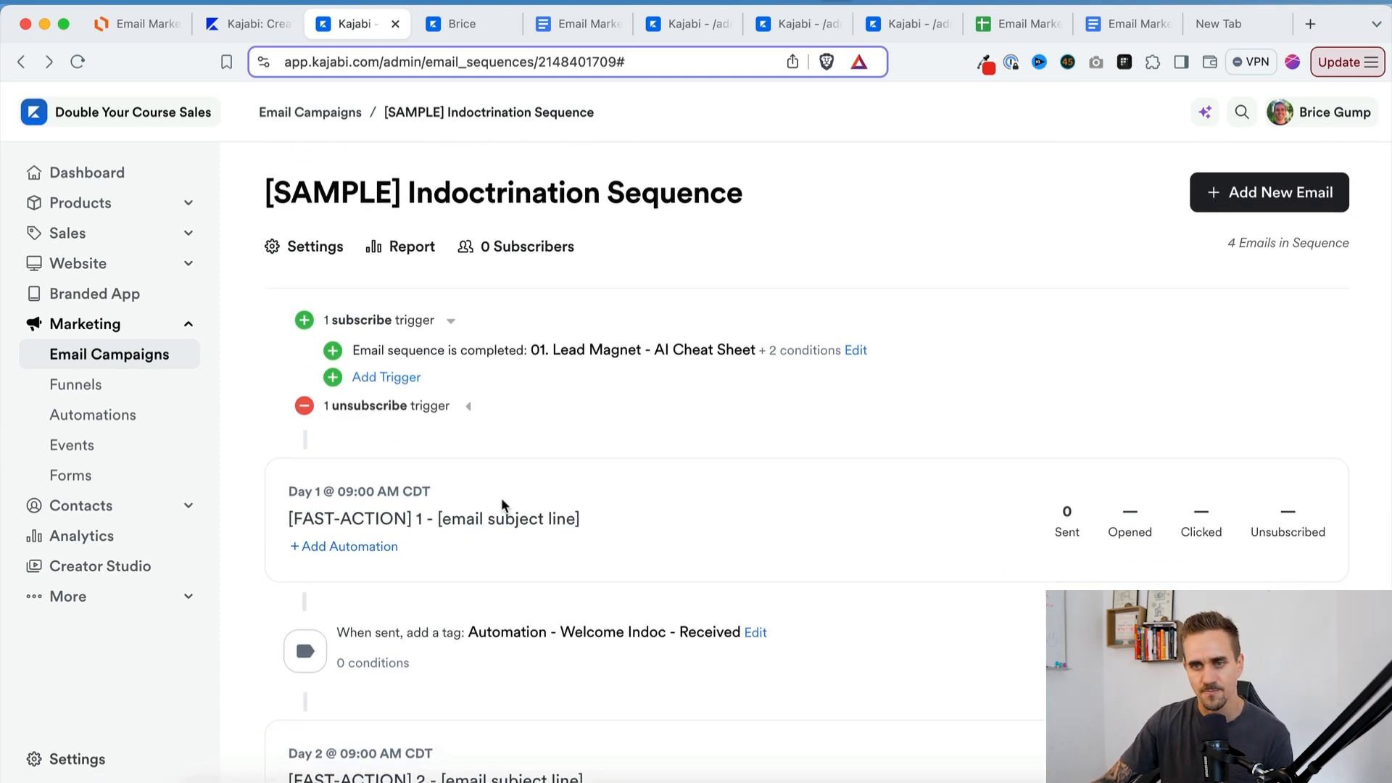
Expand the Indoctrination Sequence's unsubscribe trigger, compare it with the Call Booked branch in the Lucidchart flowchart, and review the sequence's triggers in Kajabi
left_click(469, 407)
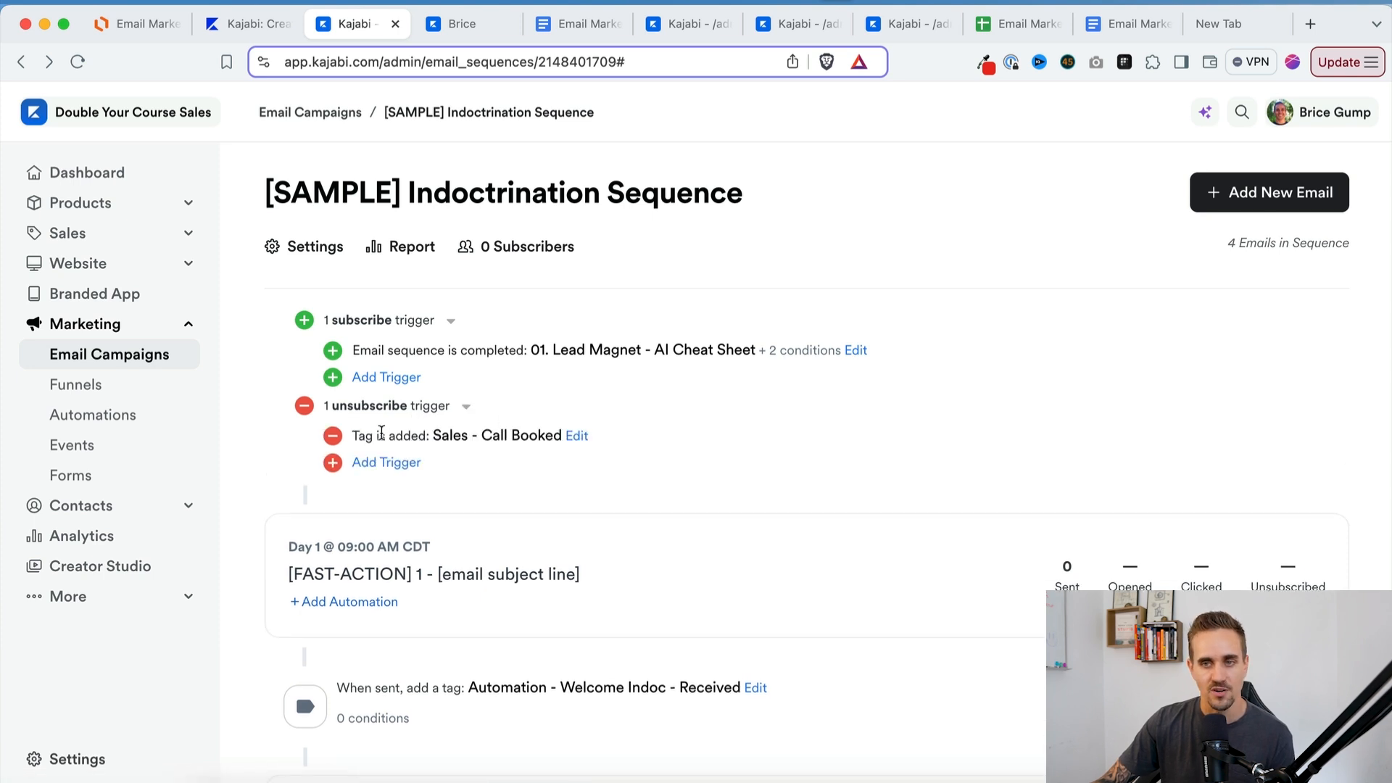
left_click(136, 23)
scroll(606, 510, "down", 5)
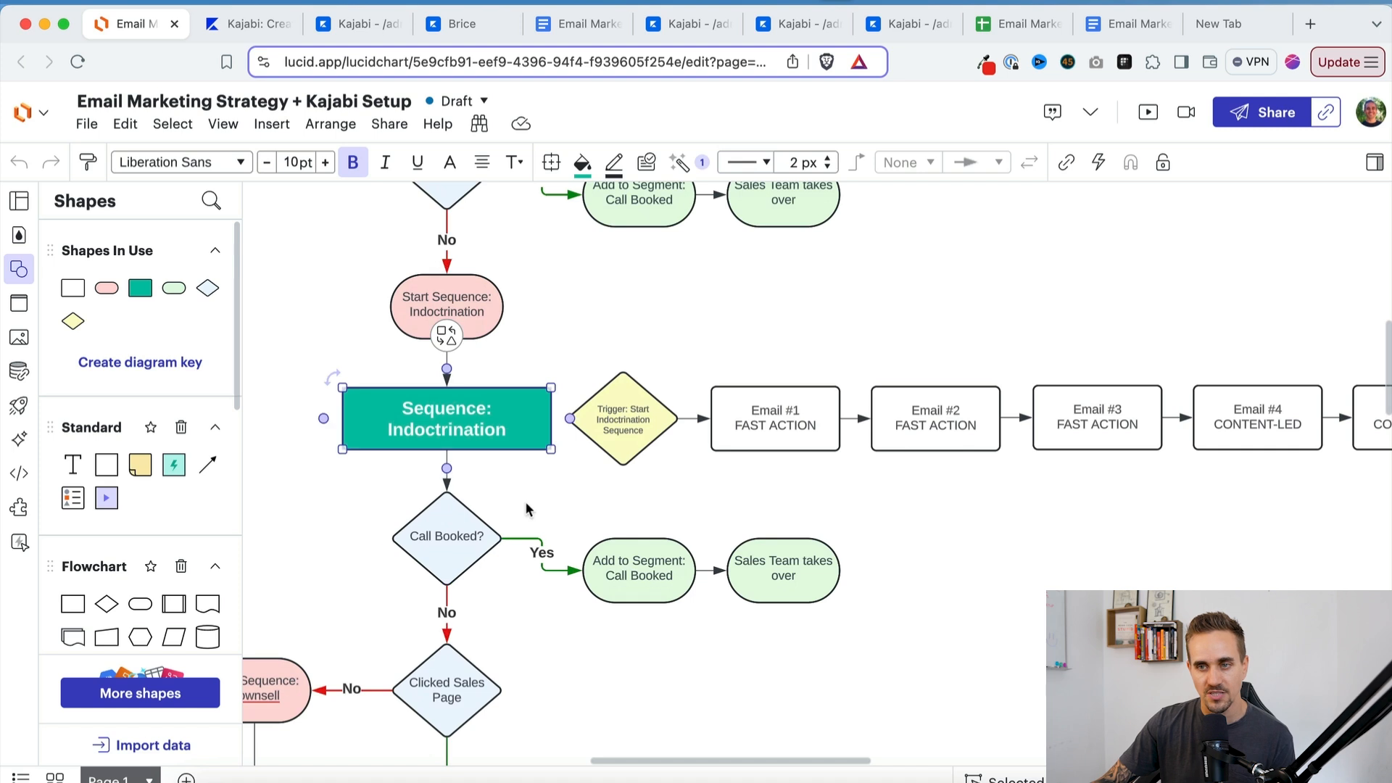
left_click(348, 24)
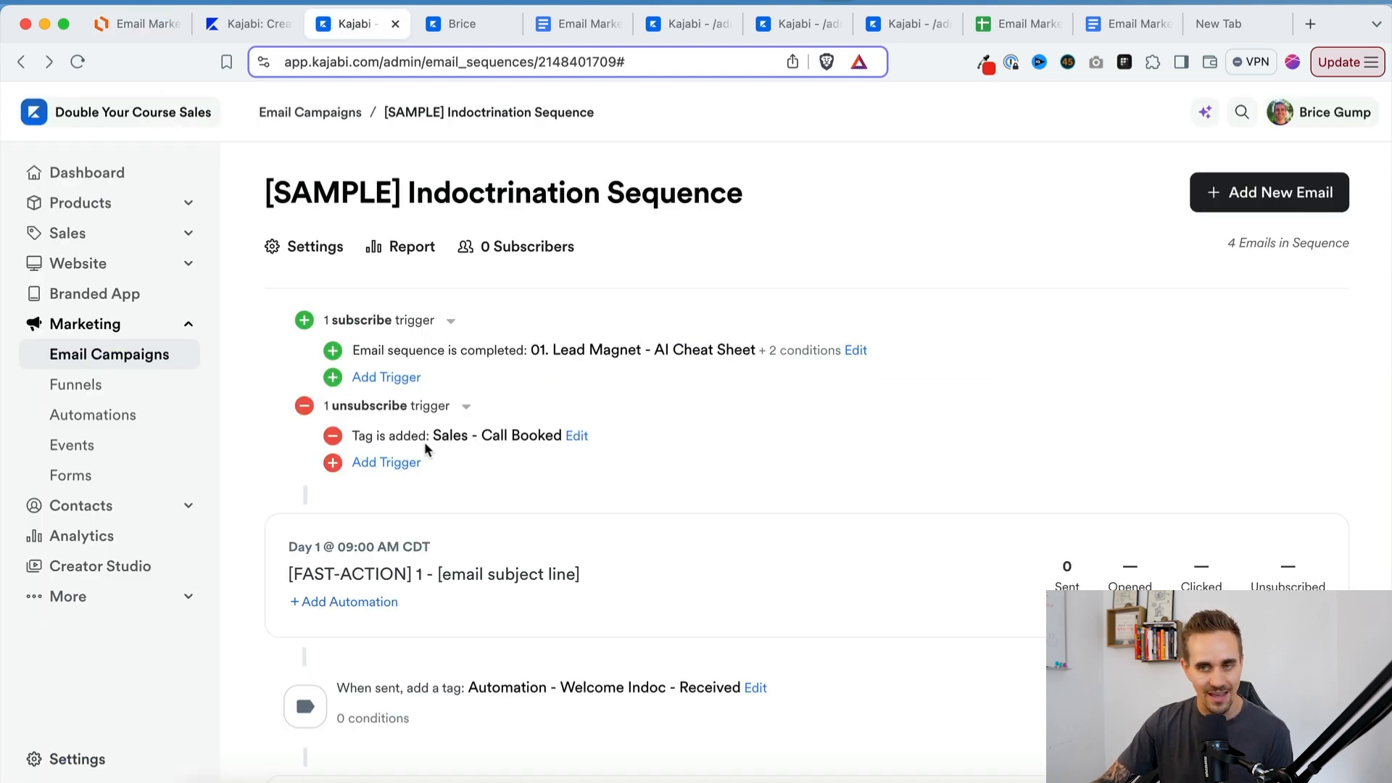
left_click_drag(433, 436, 510, 439)
left_click(510, 440)
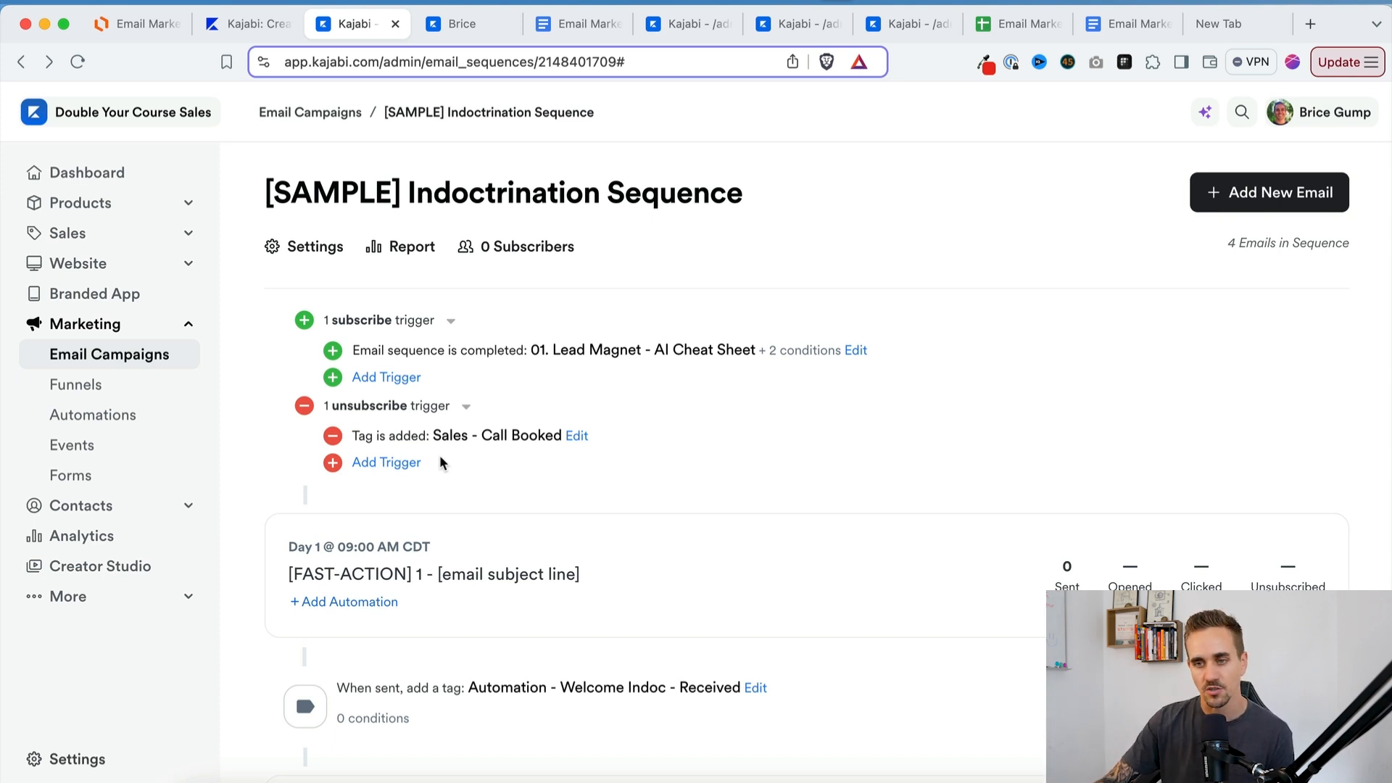
scroll(426, 475, "down", 3)
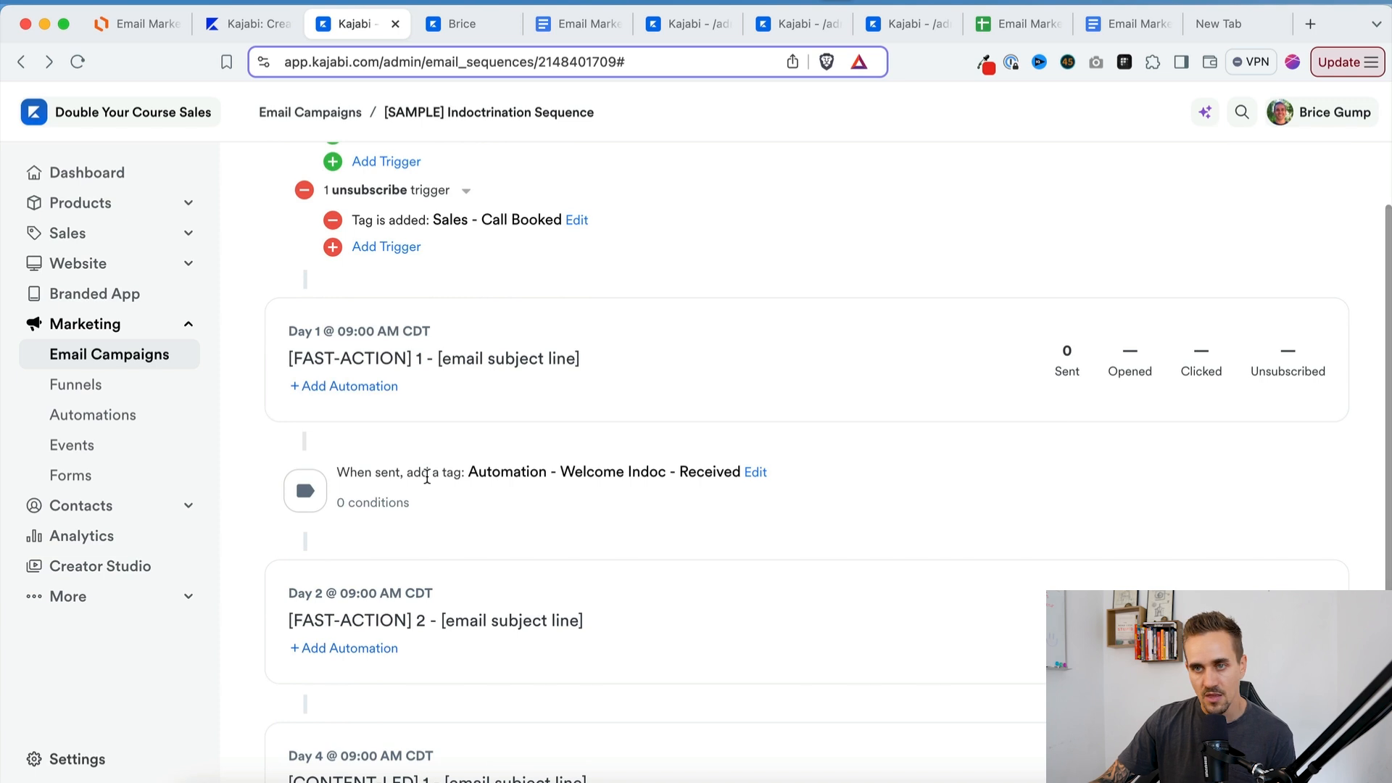
scroll(424, 246, "up", 2)
scroll(496, 254, "up", 1)
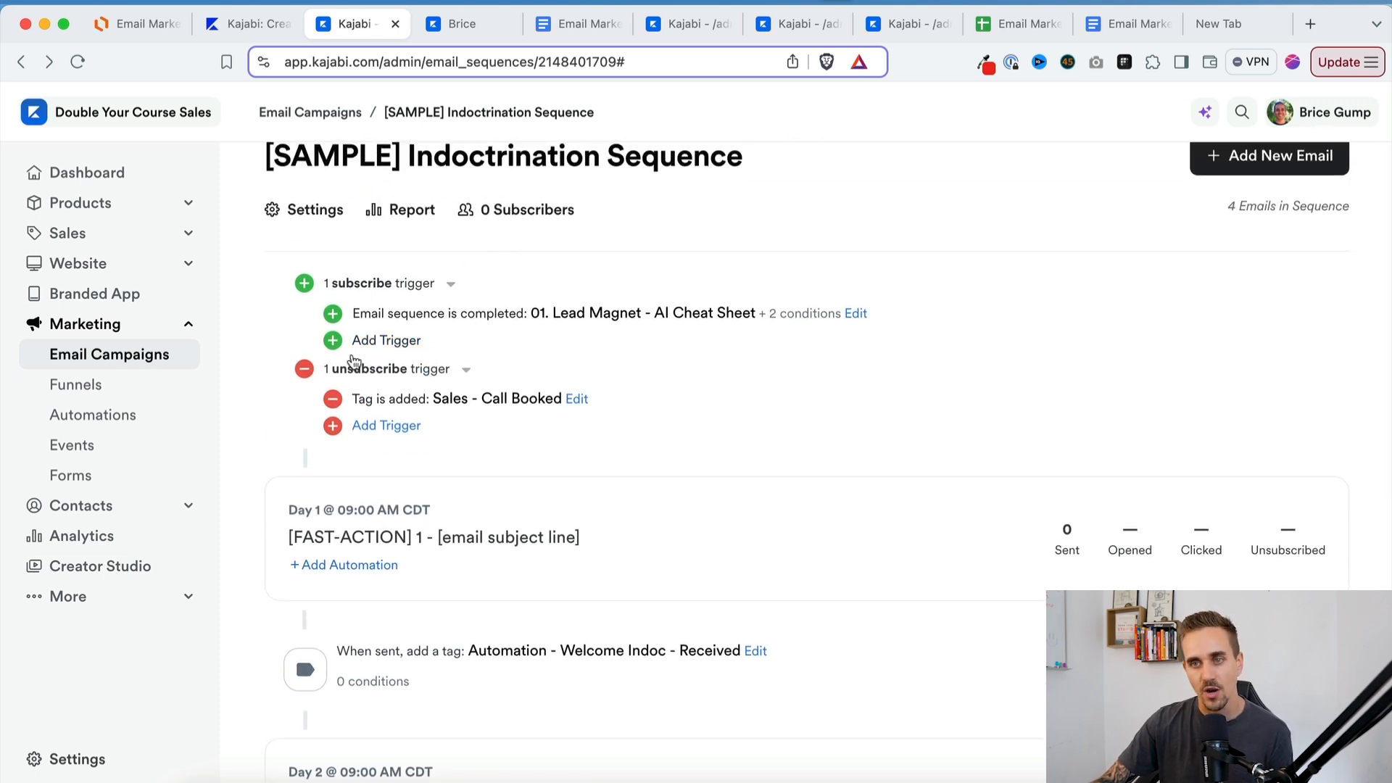
scroll(559, 466, "down", 1)
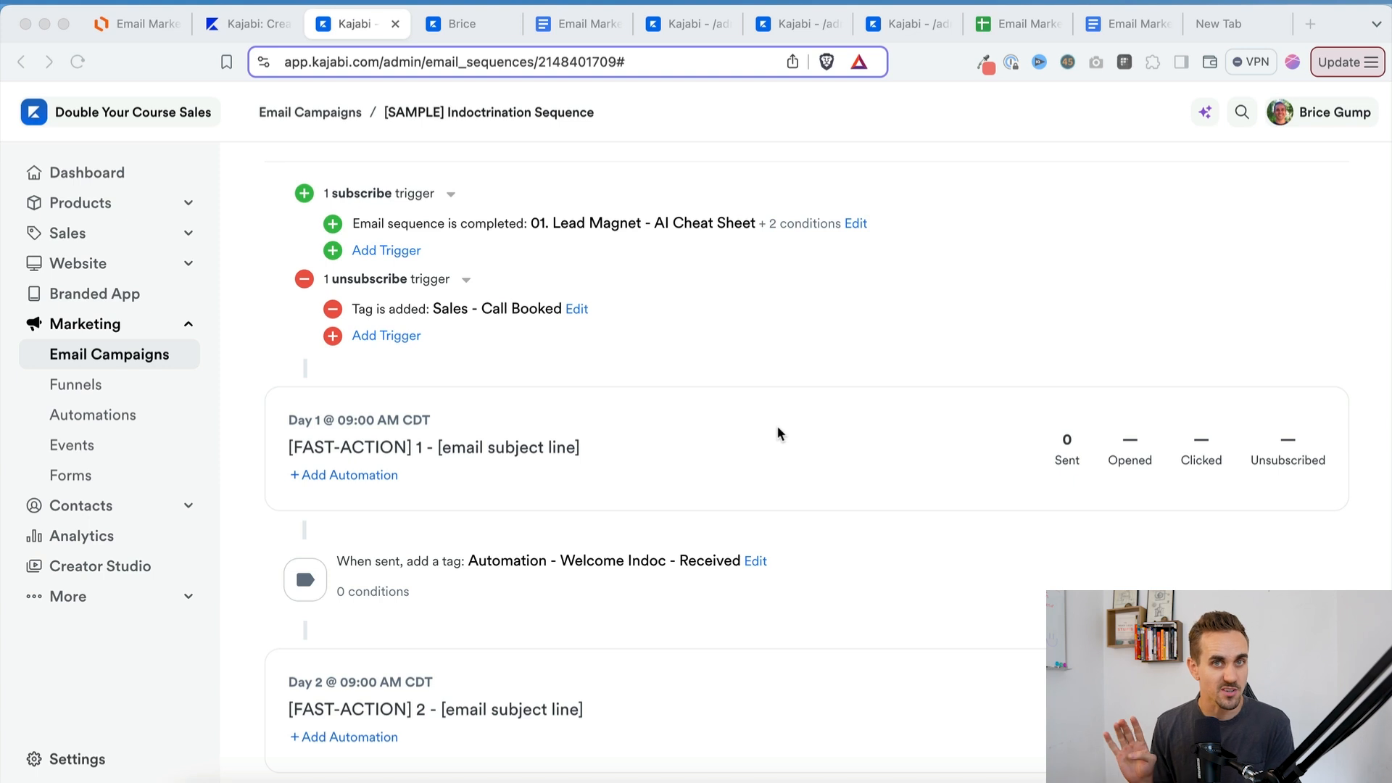
Add a new email to the sequence from the "18p Open Sans - No Header" template, titled "06 - story about how I got started"
scroll(777, 425, "up", 2)
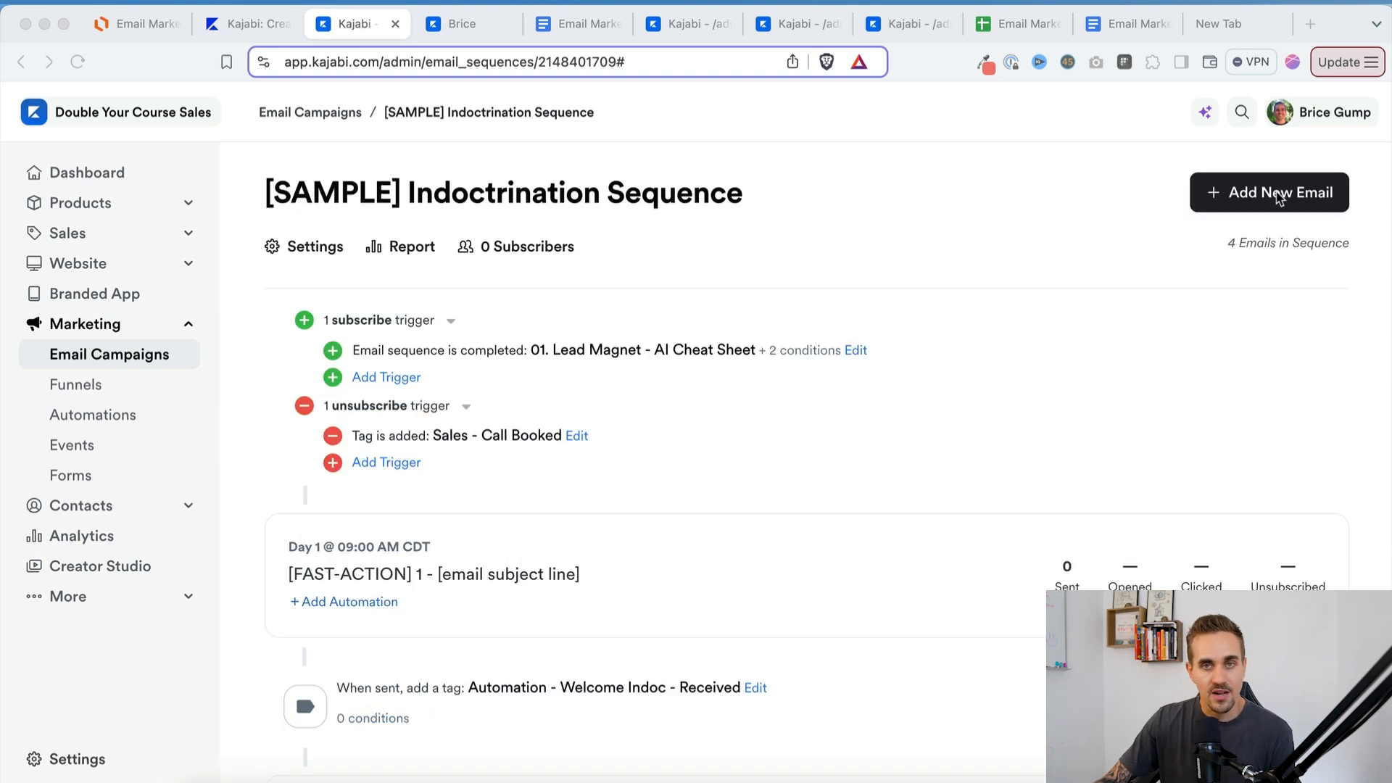
left_click(1277, 194)
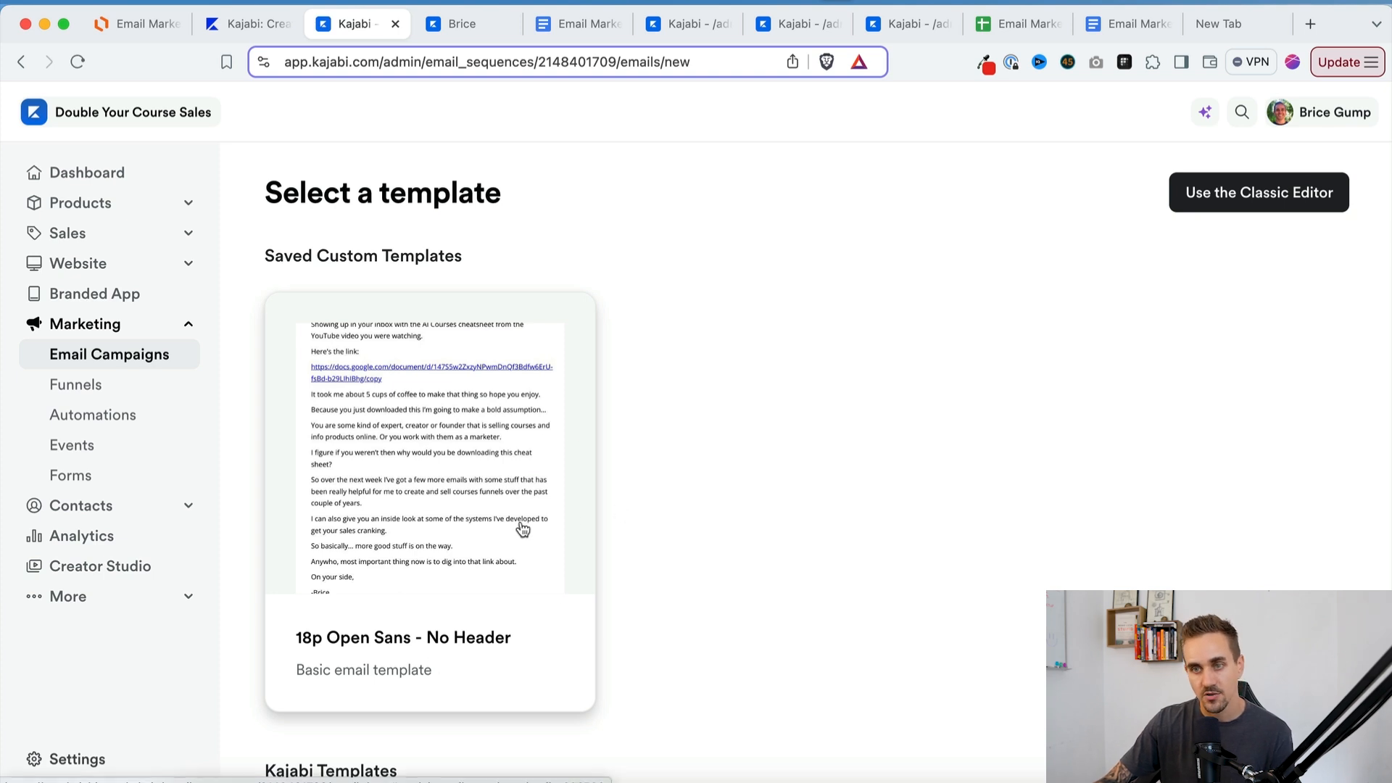
left_click(436, 534)
left_click(1030, 335)
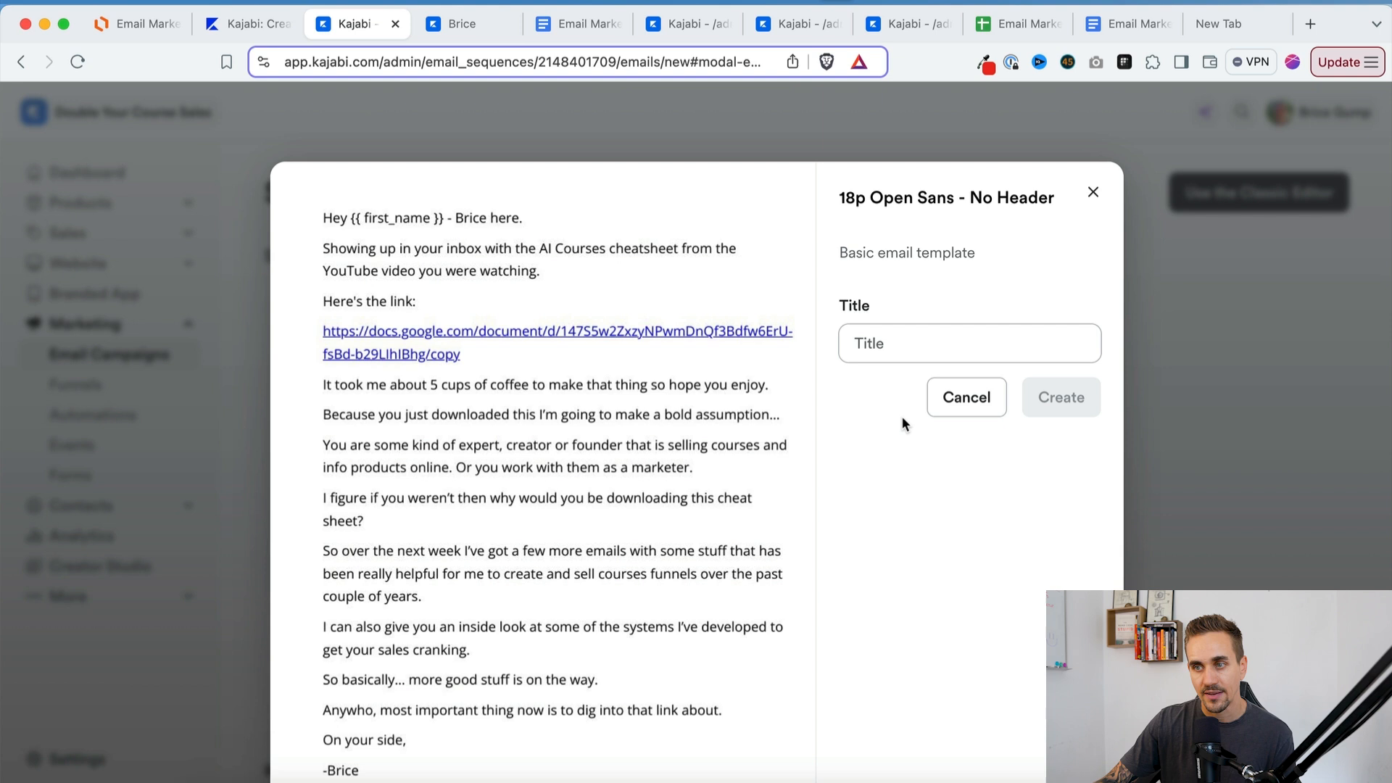
left_click(948, 347)
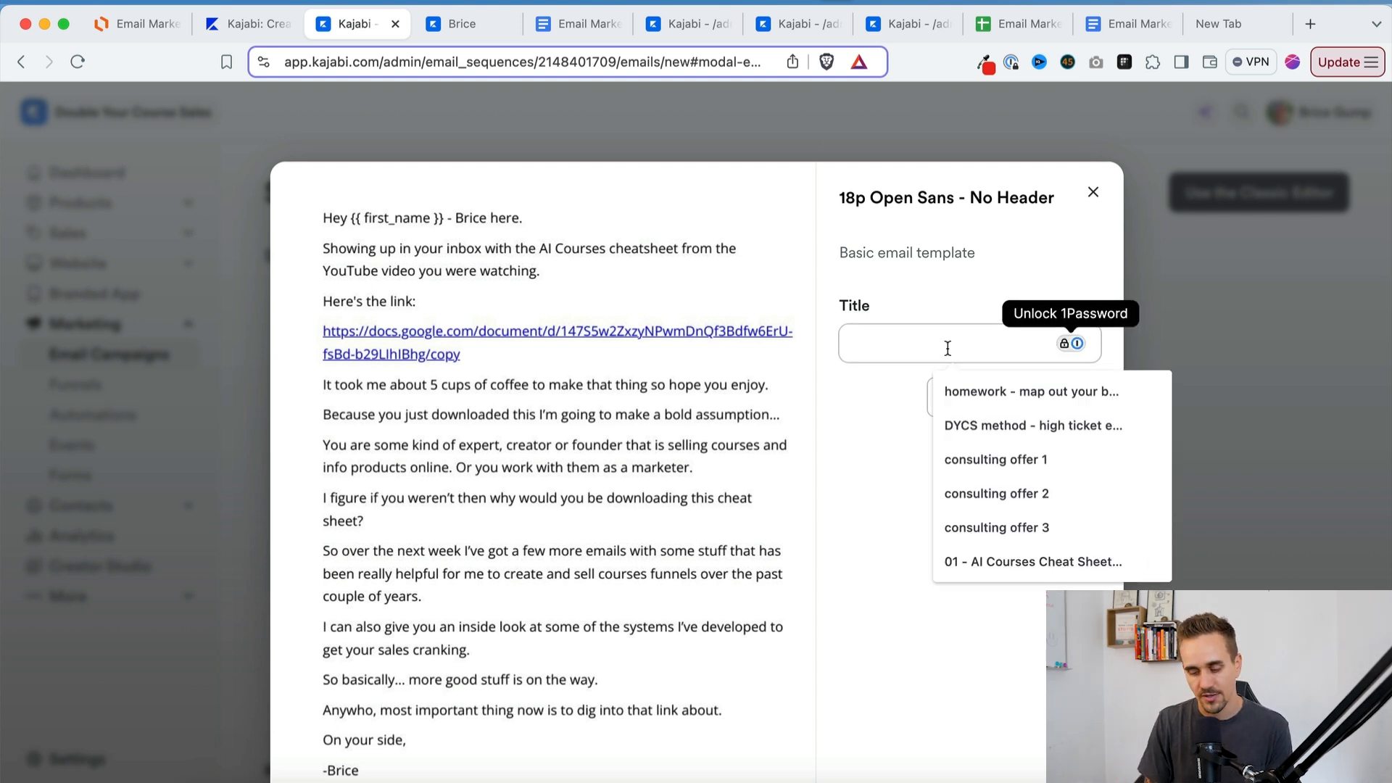
type("06 - sto")
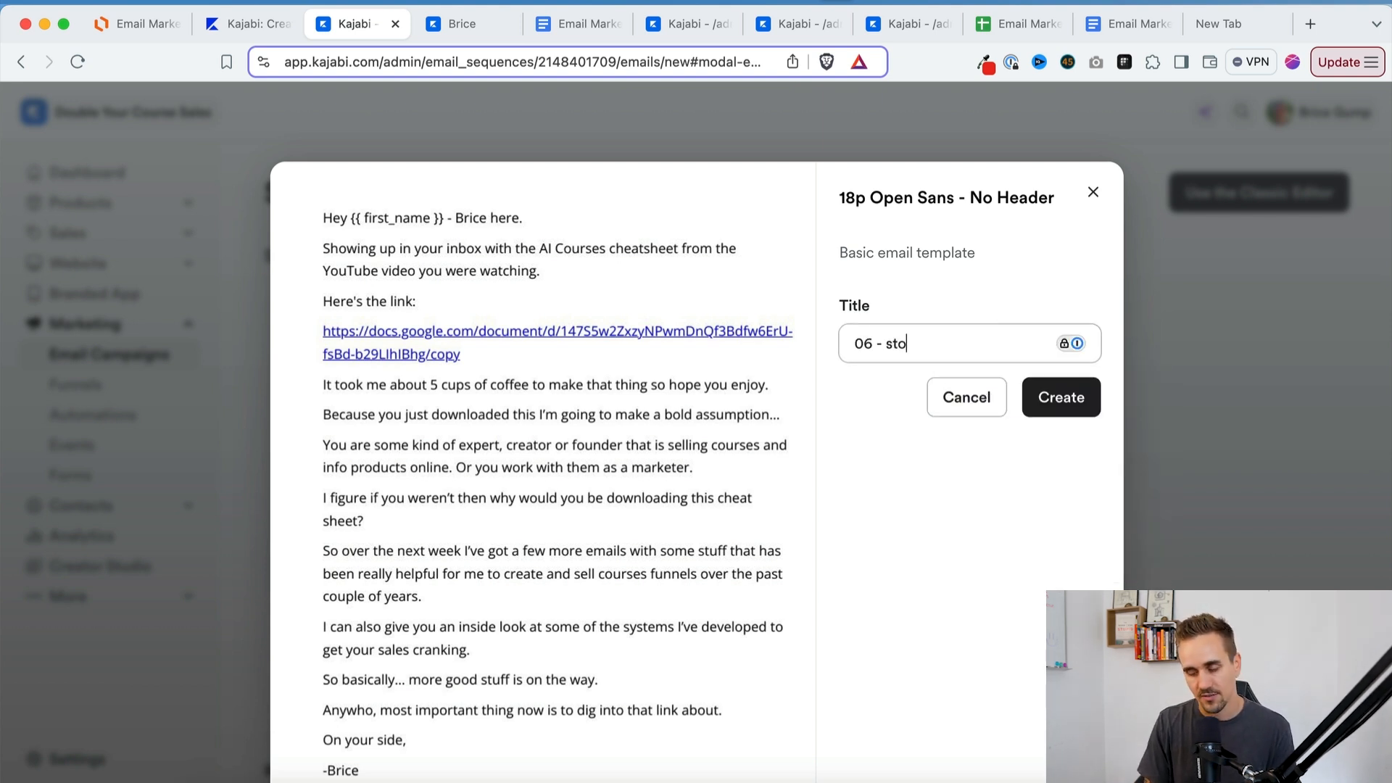
type("ry about how I got")
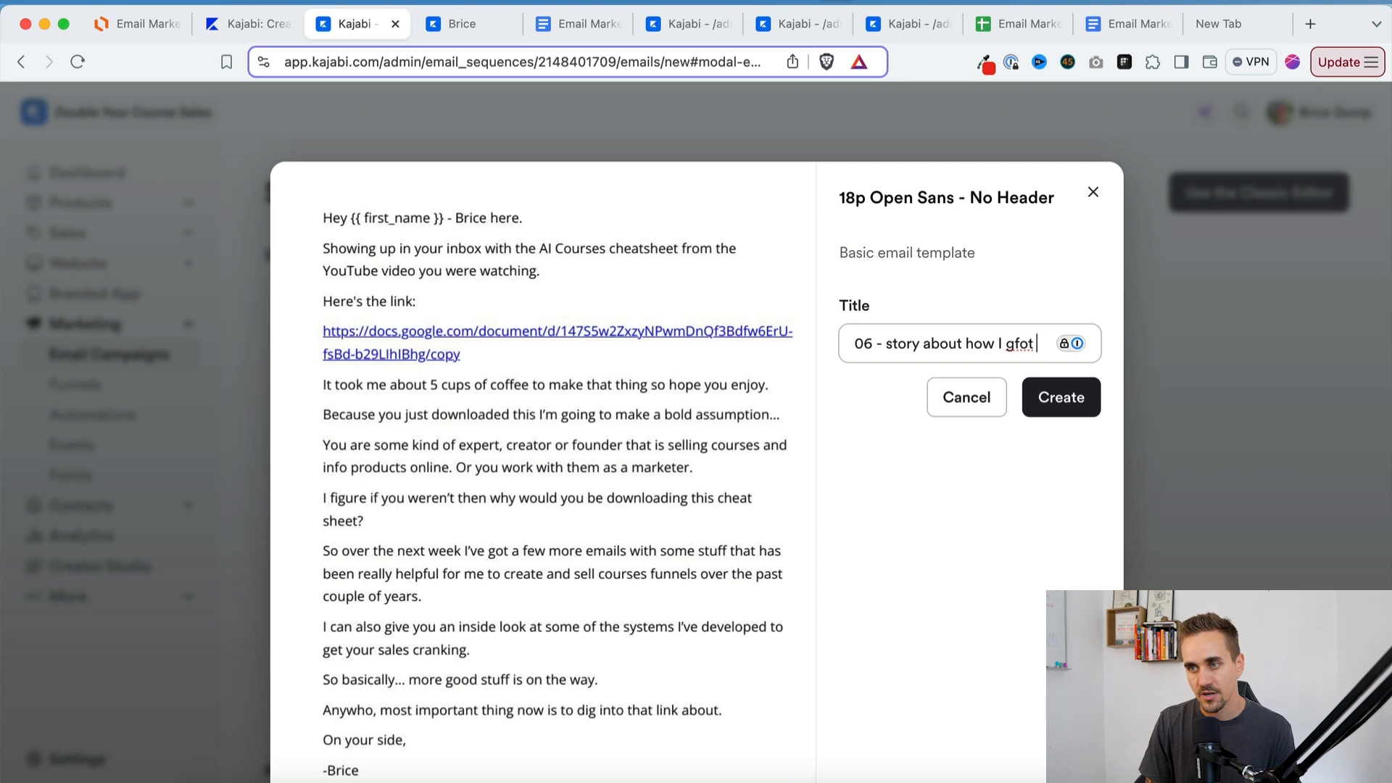
key("Return")
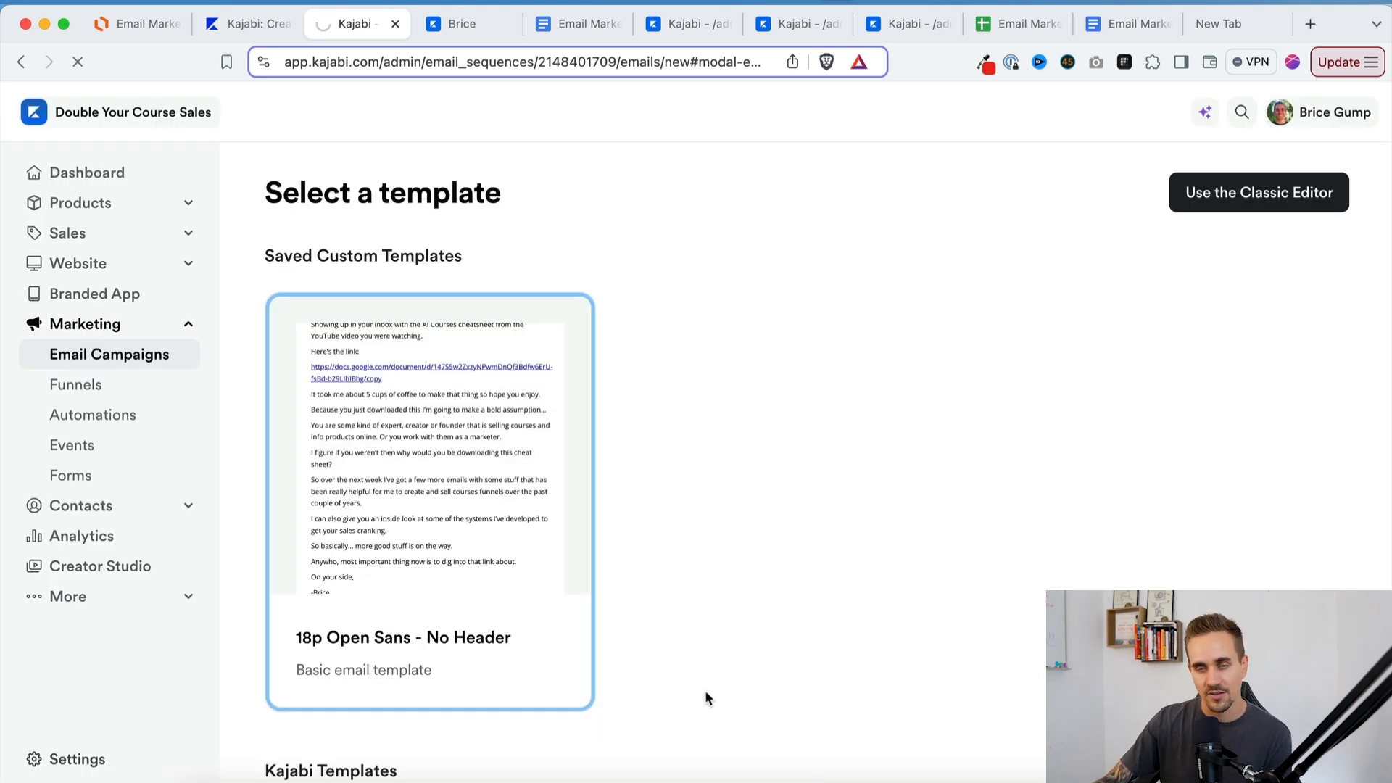
left_click(510, 635)
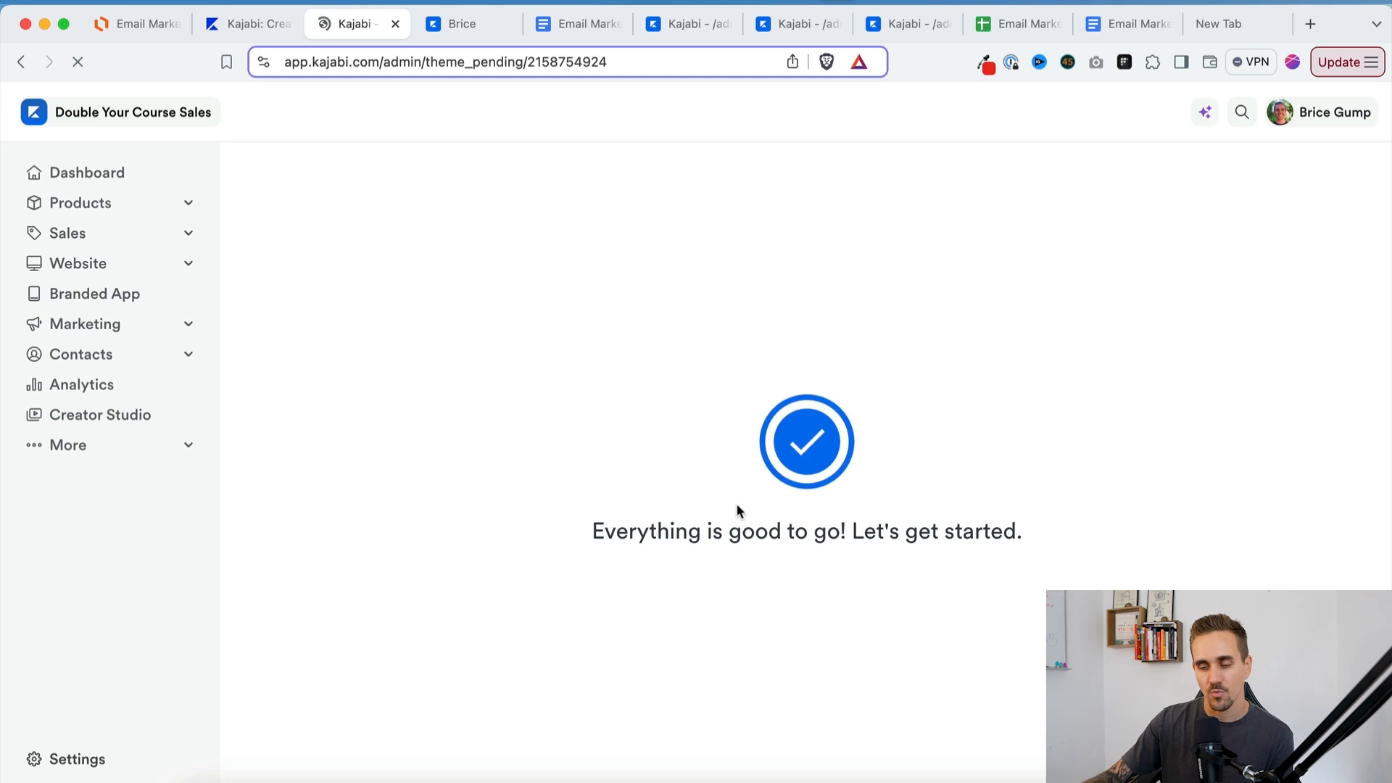
Set the new email's send day to 8, and look over its subject, preview text and email content
left_click_drag(406, 445, 149, 445)
type("8")
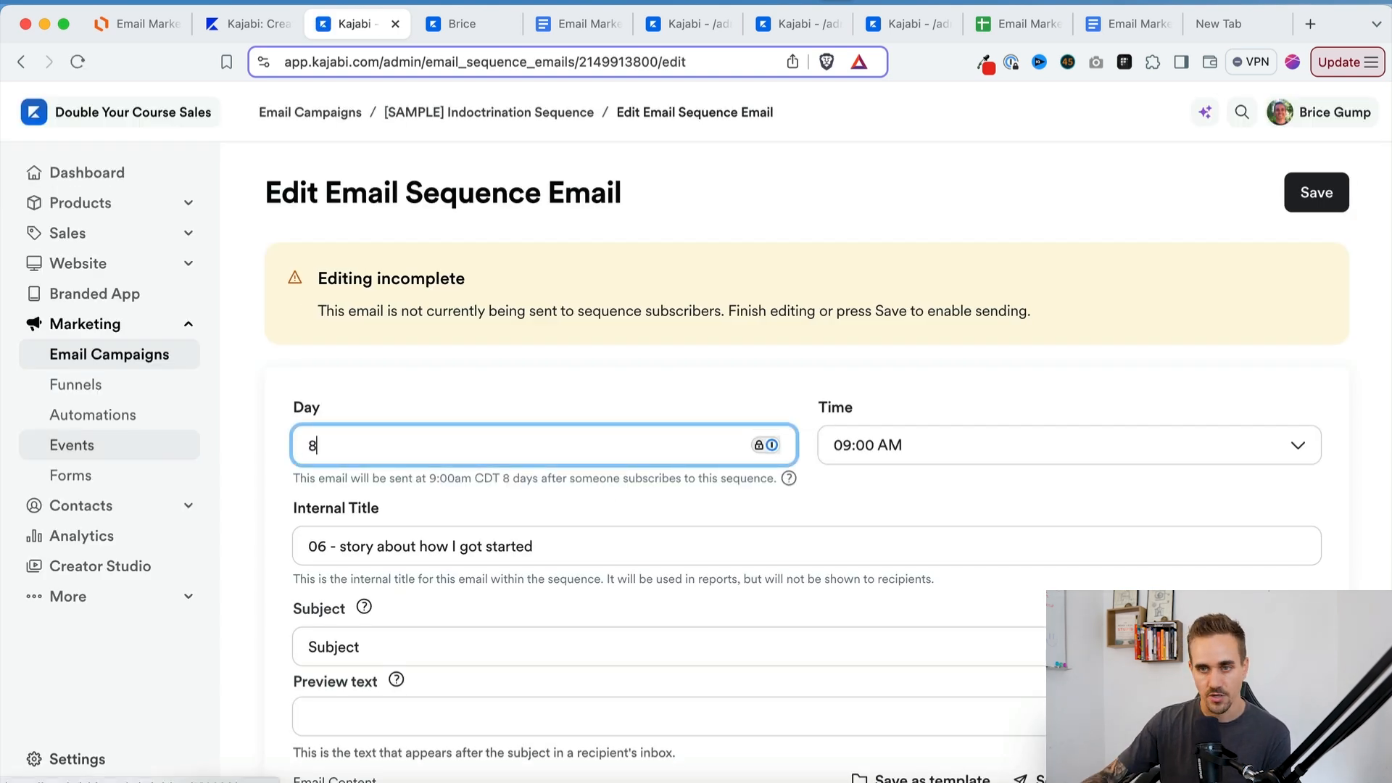
left_click(536, 376)
scroll(552, 395, "down", 5)
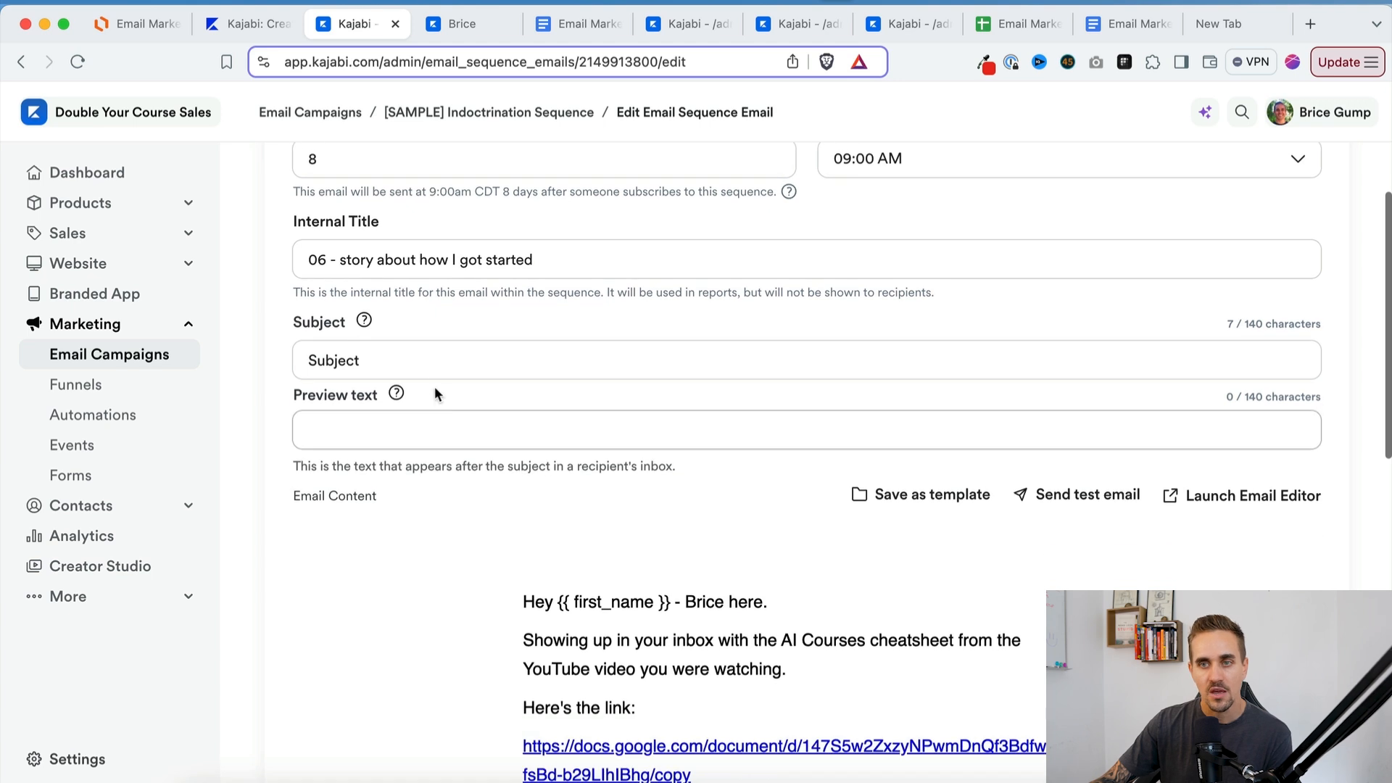
left_click(432, 431)
scroll(730, 534, "down", 2)
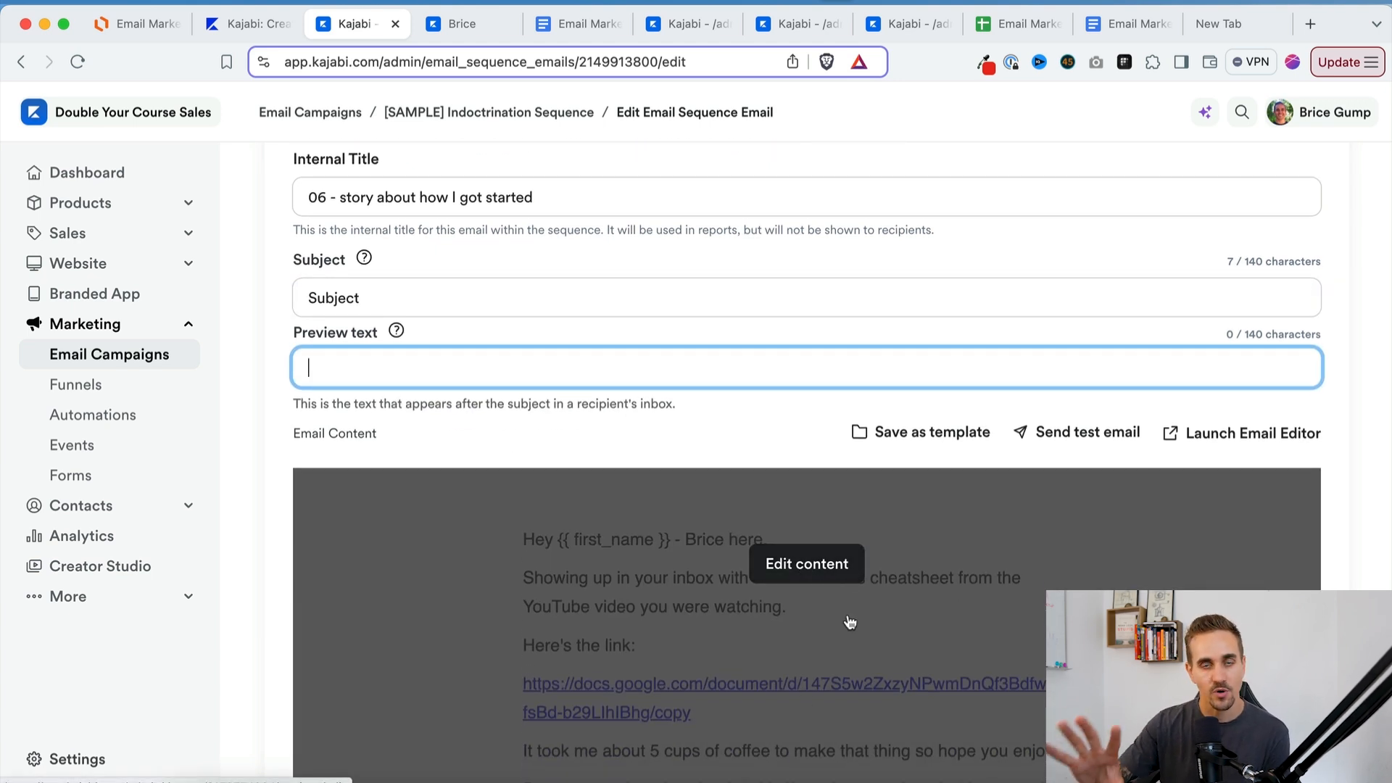
scroll(849, 620, "up", 5)
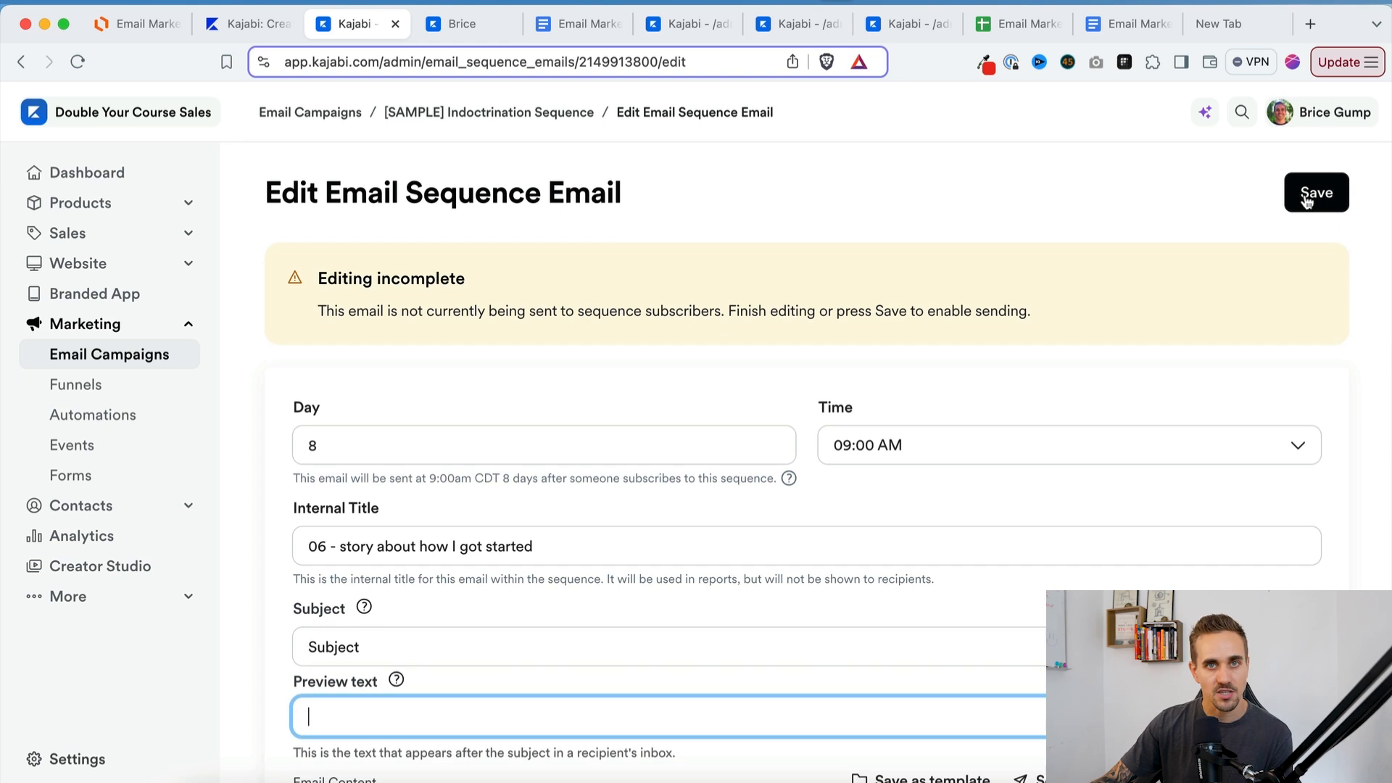
Switch to the Lucidchart flowchart and highlight the Lead Magnet Delivery row and the row of Indoctrination emails
key("super+1")
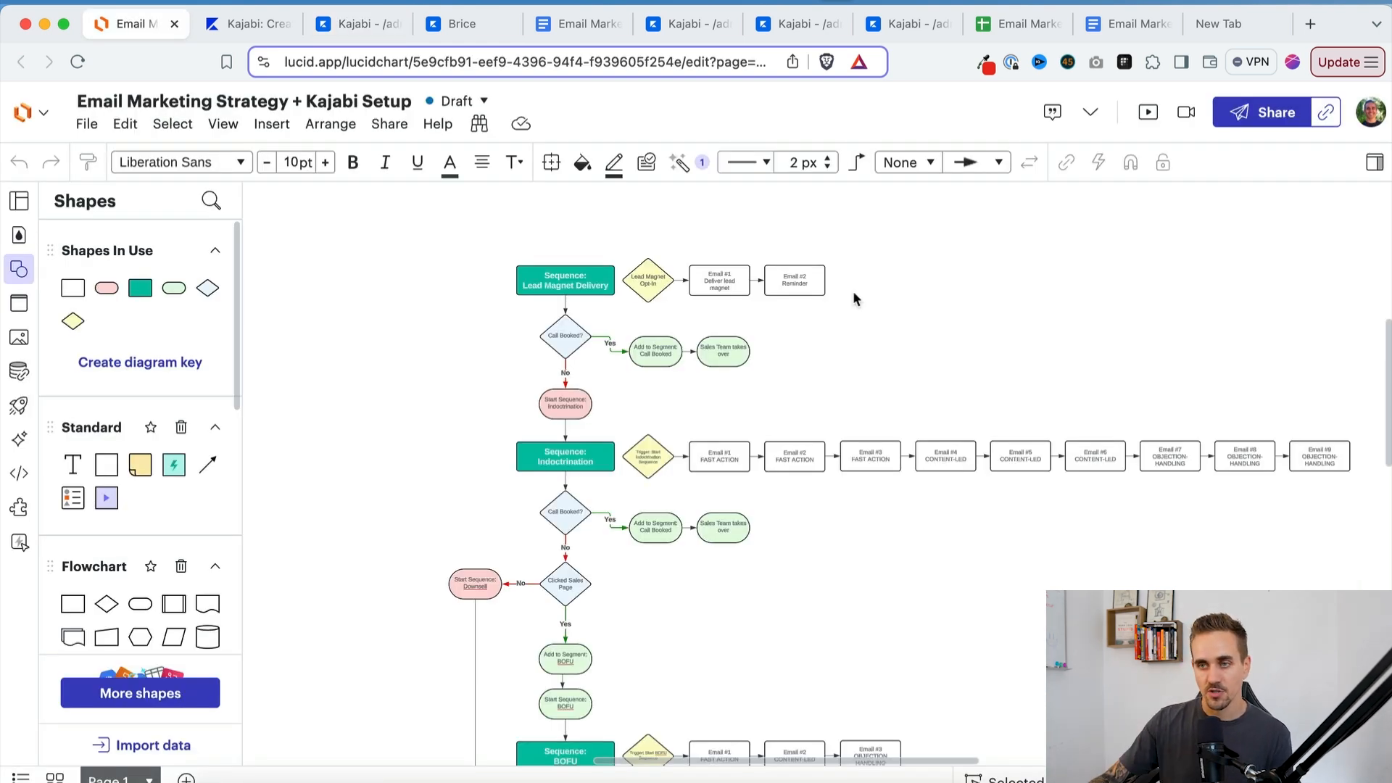
left_click_drag(422, 247, 879, 294)
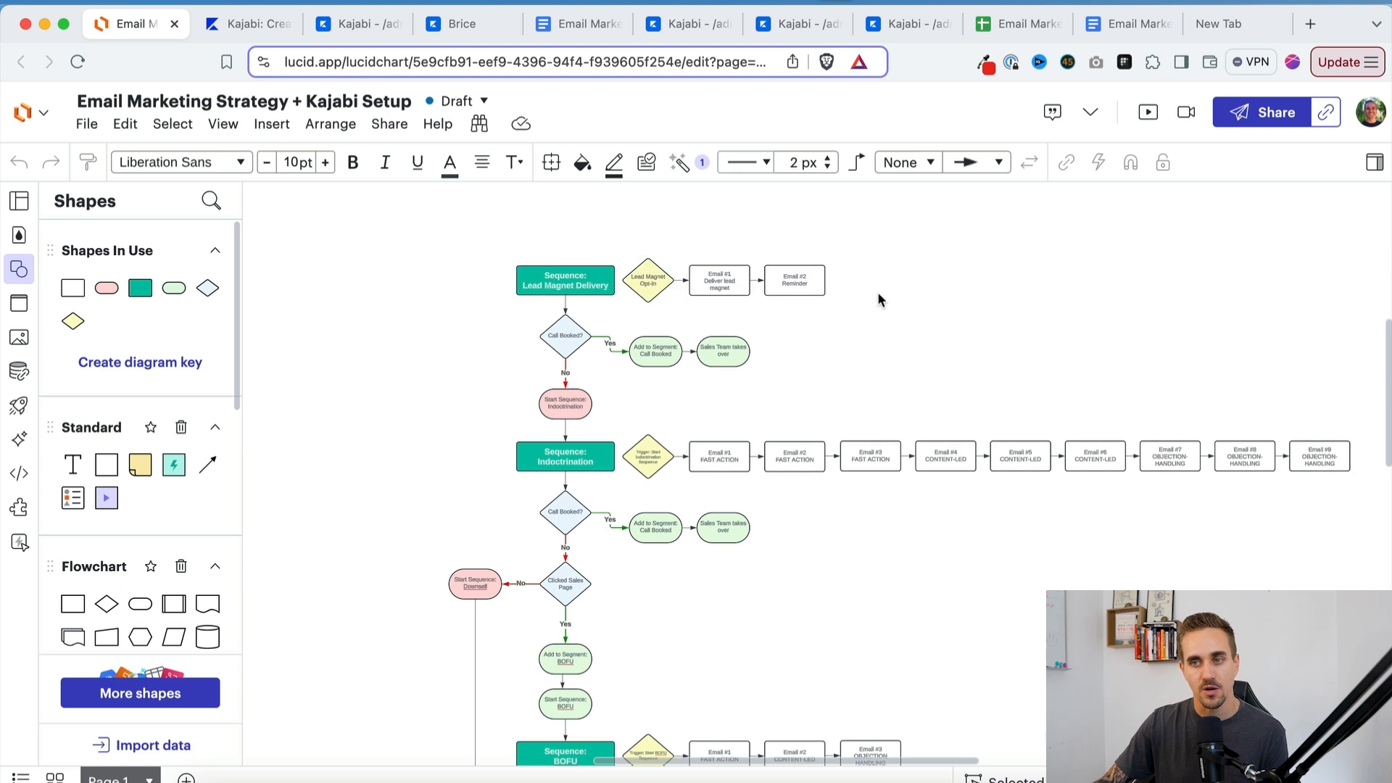
left_click_drag(430, 272, 880, 302)
left_click(404, 491)
left_click_drag(404, 491, 1317, 436)
left_click(522, 376)
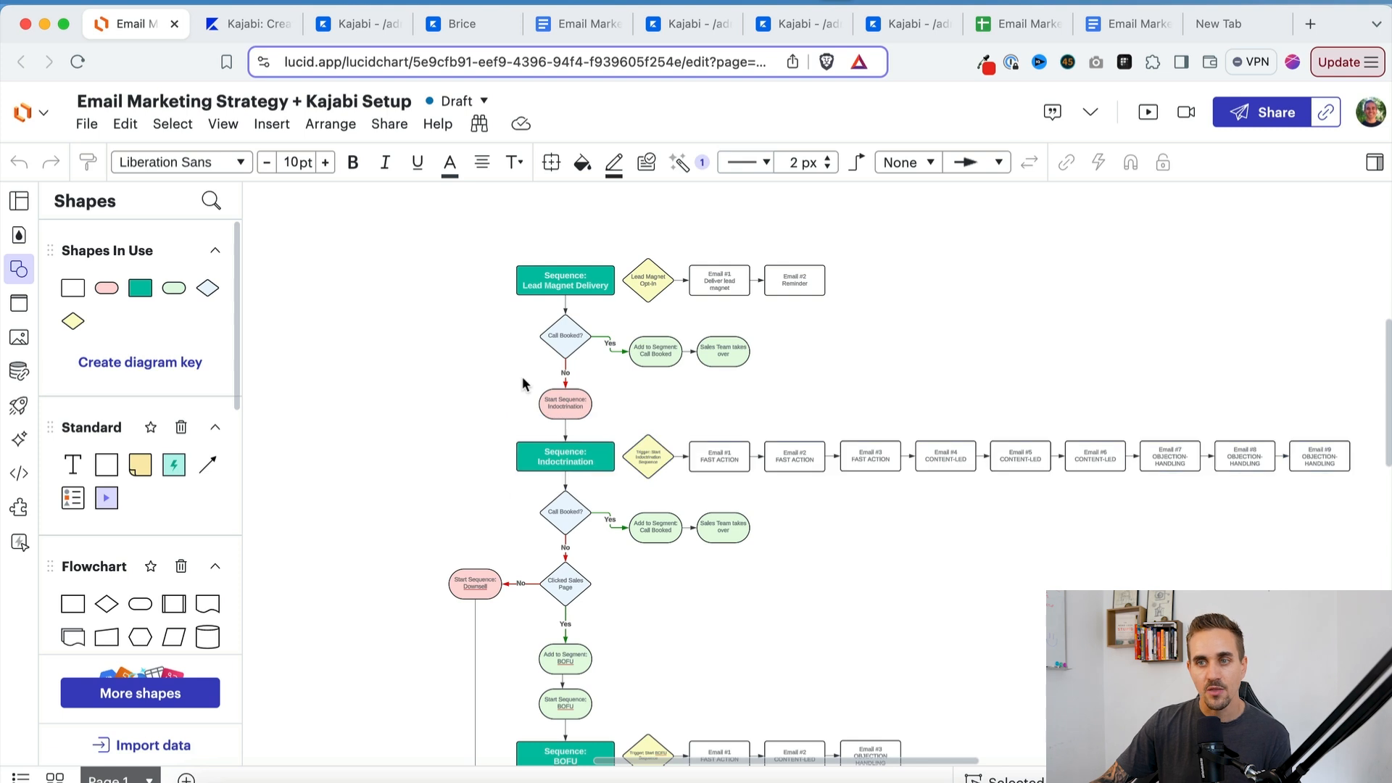
Highlight the Lead Magnet Delivery row again, and examine the Call Booked? branch below Indoctrination through to Sales Team takes over
left_click_drag(364, 268, 979, 295)
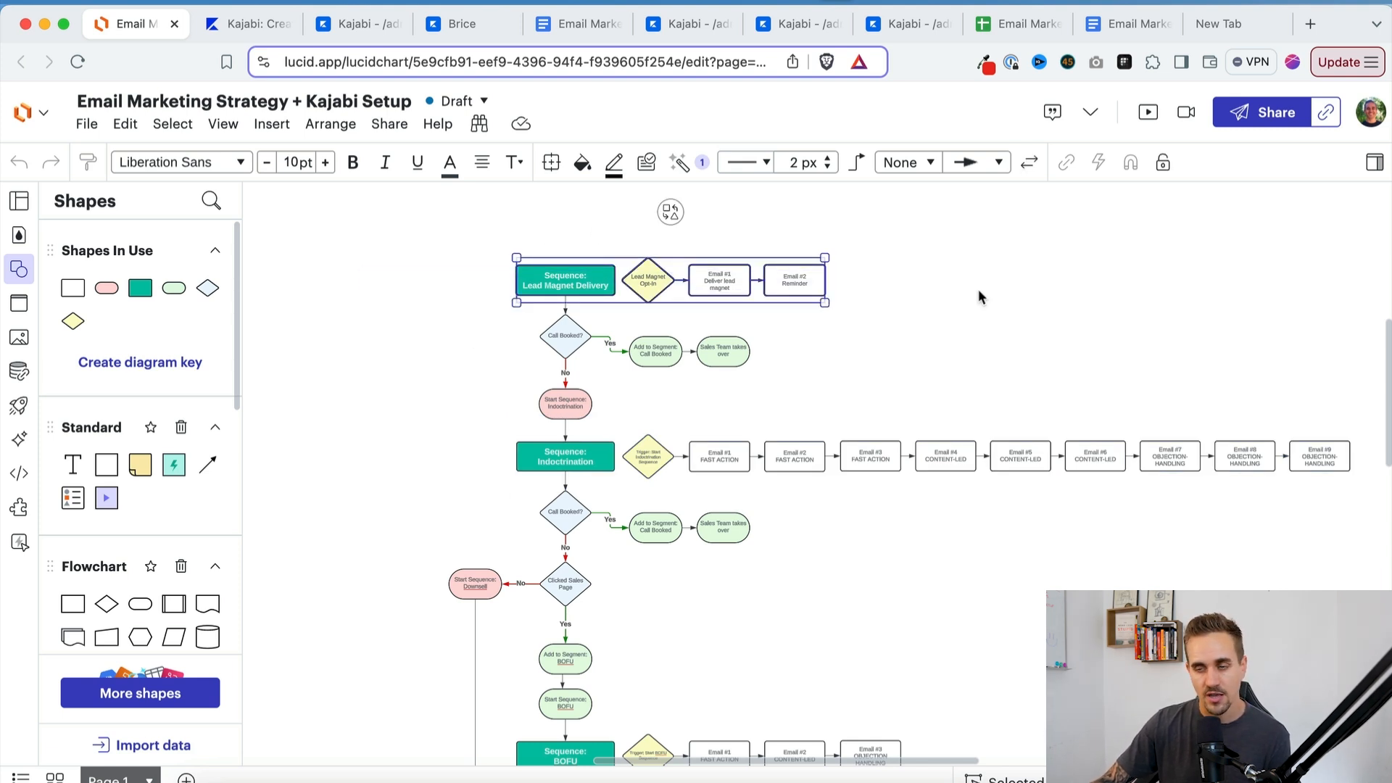
left_click_drag(459, 466, 783, 445)
left_click(655, 527)
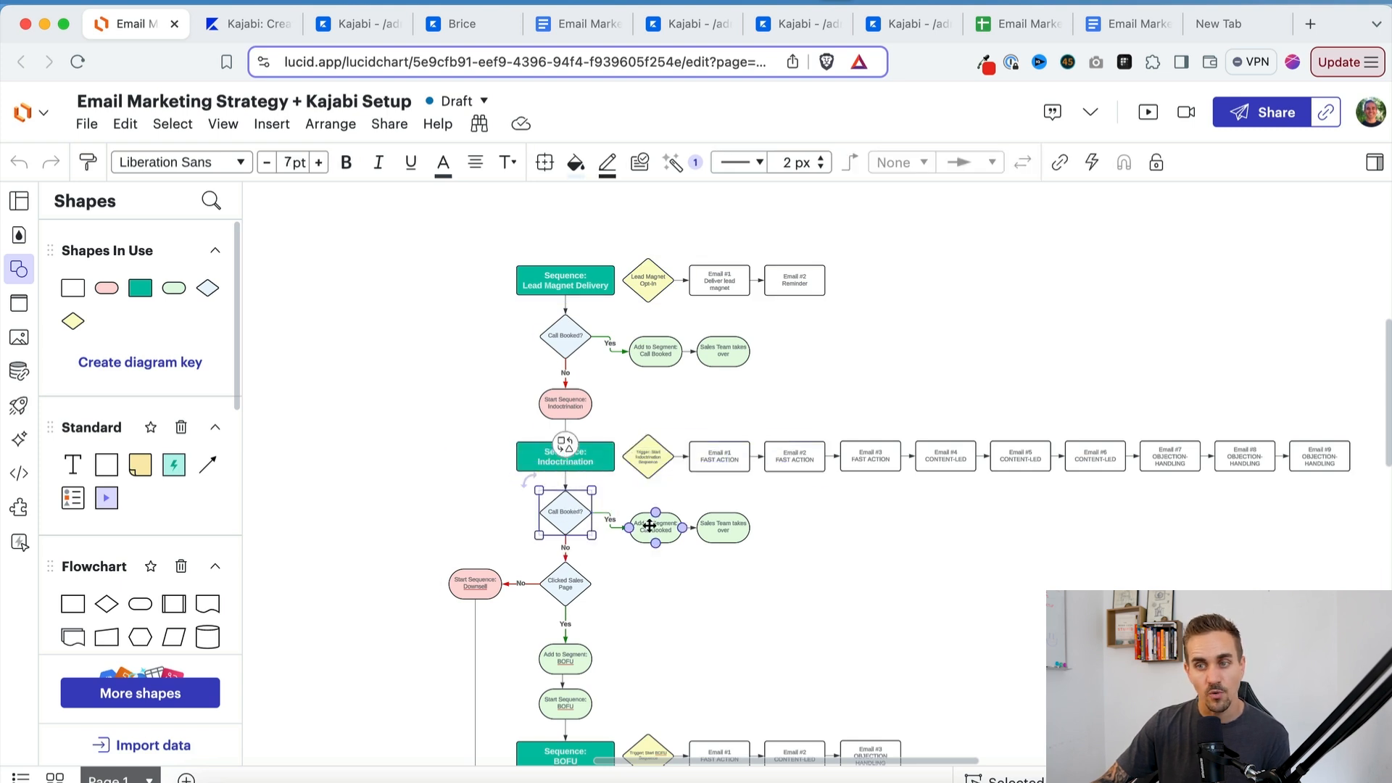
left_click_drag(487, 498, 880, 537)
left_click(723, 528)
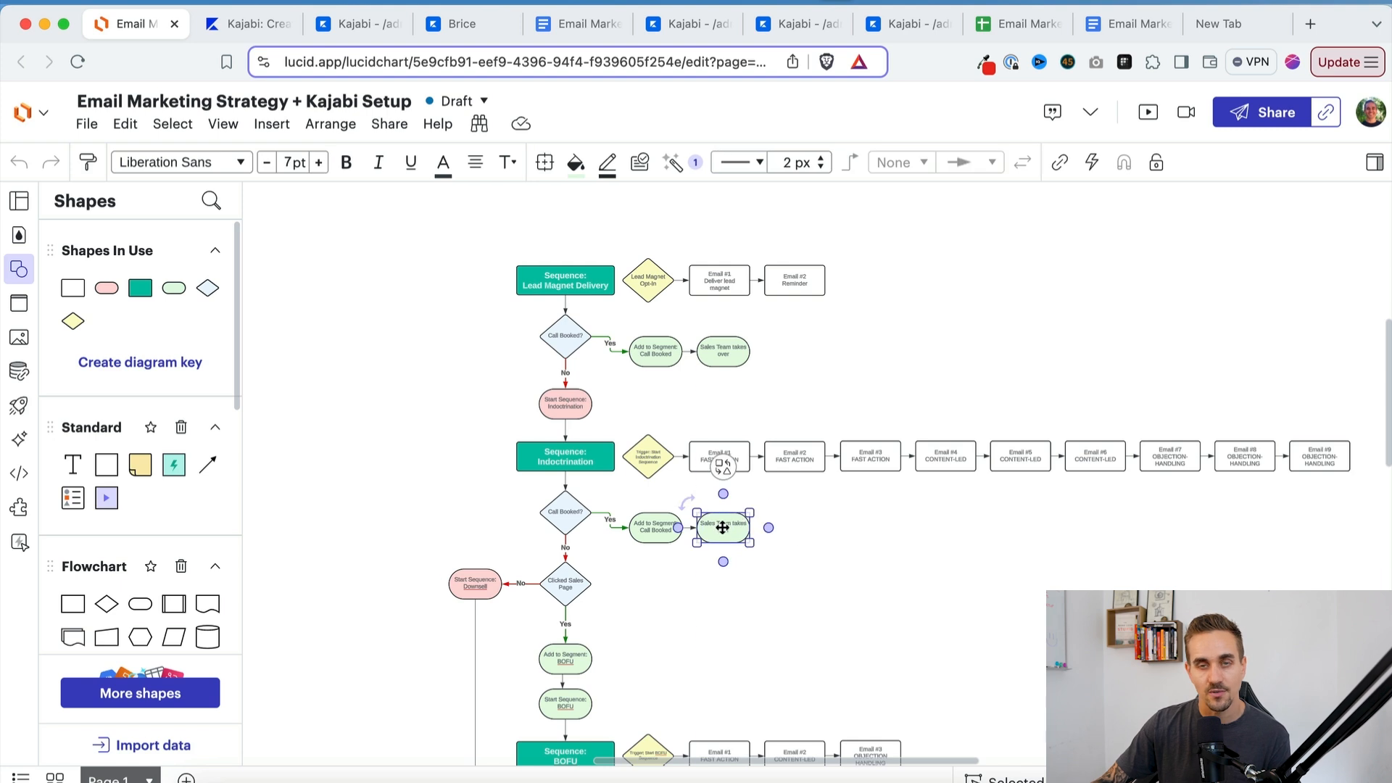
Look over the flowchart's branches down to BOFU, and survey the columns of the Email Marketing Tracker in Google Sheets
scroll(470, 637, "down", 2)
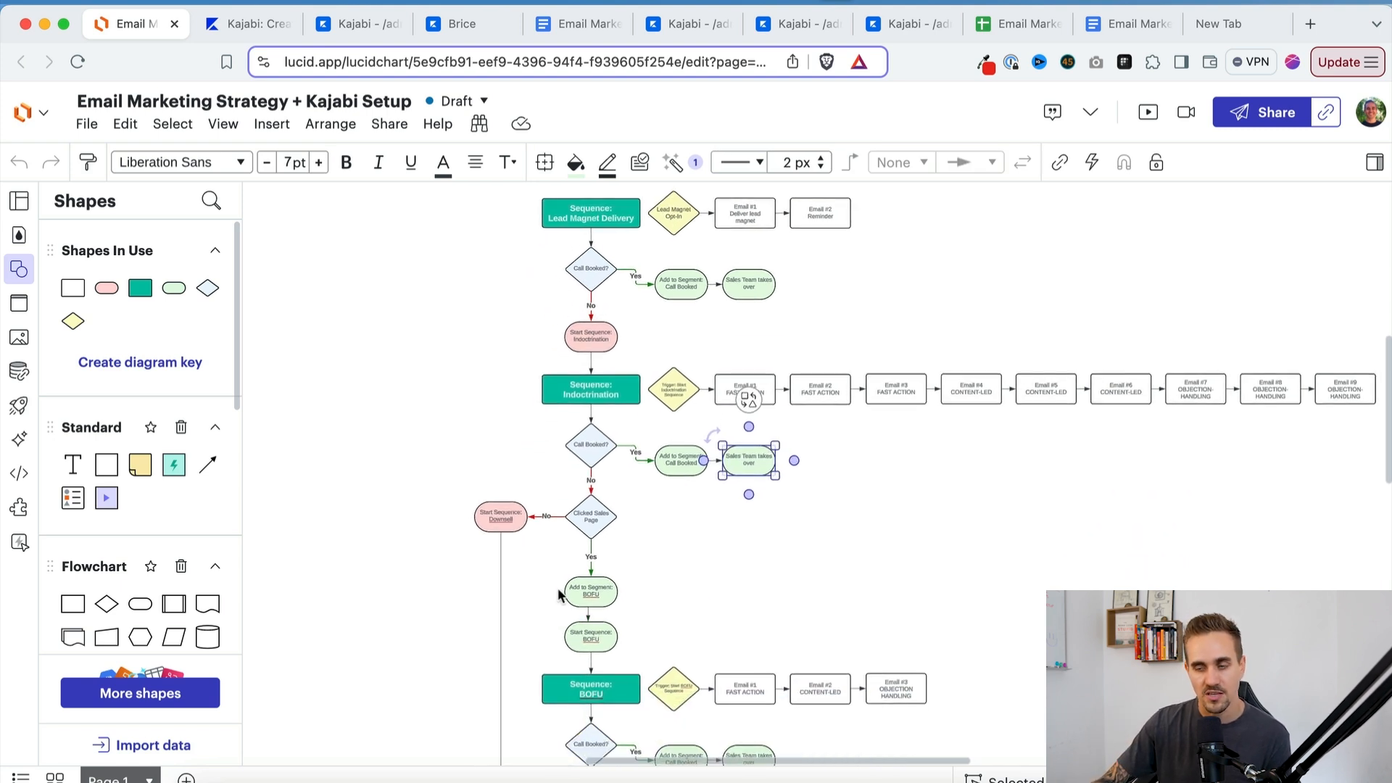
left_click(672, 463)
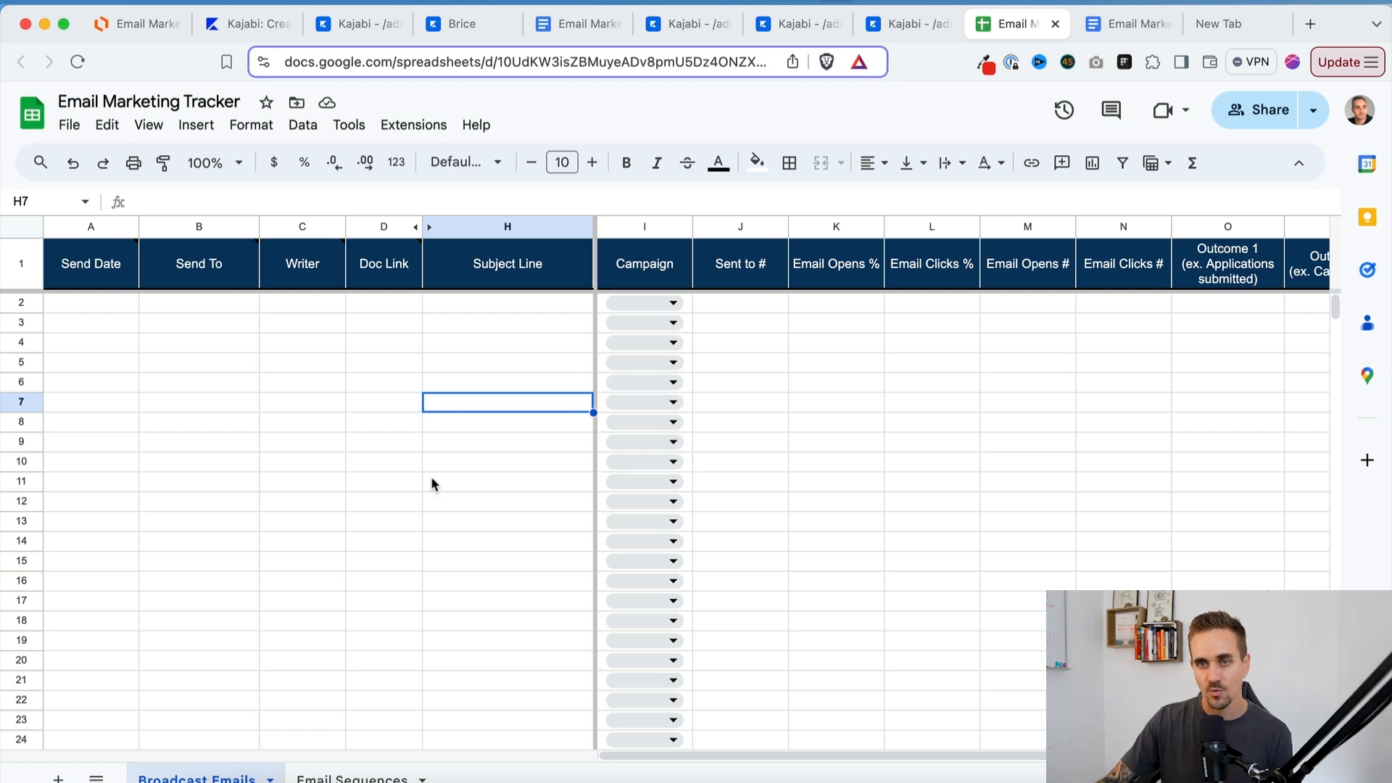
scroll(918, 360, "right", 5)
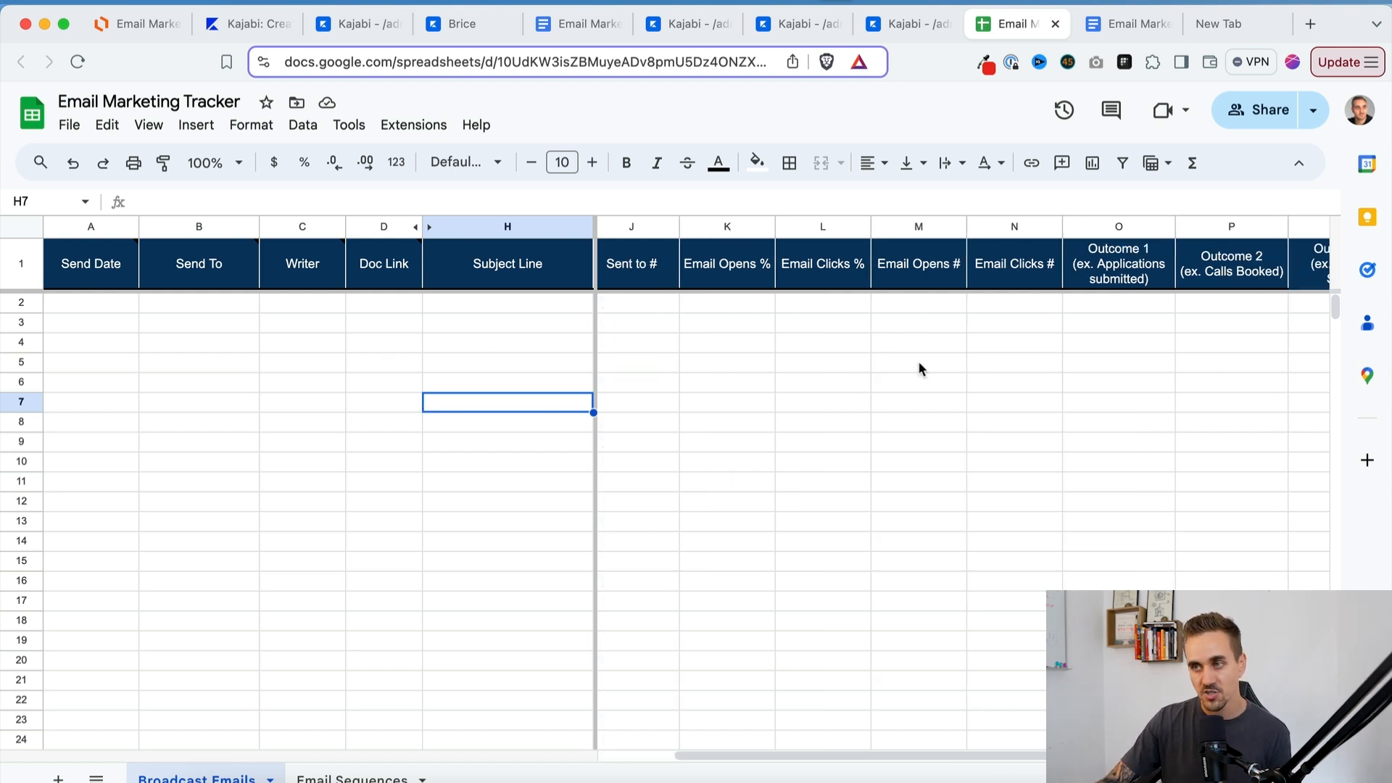
scroll(918, 360, "left", 5)
Glance at the Email Marketing Plan document in Google Docs, and return to the Email Marketing Tracker to look across its columns
left_click(1123, 24)
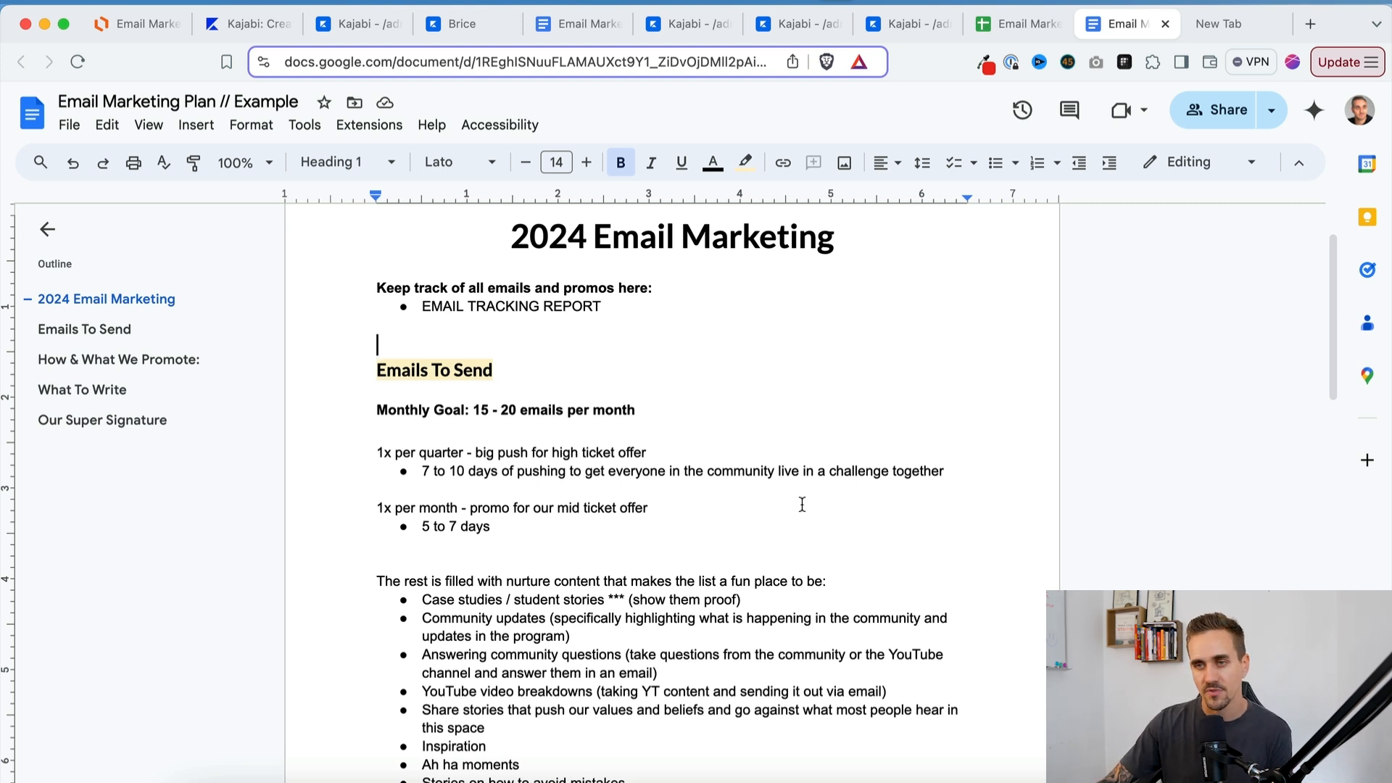
left_click(1012, 26)
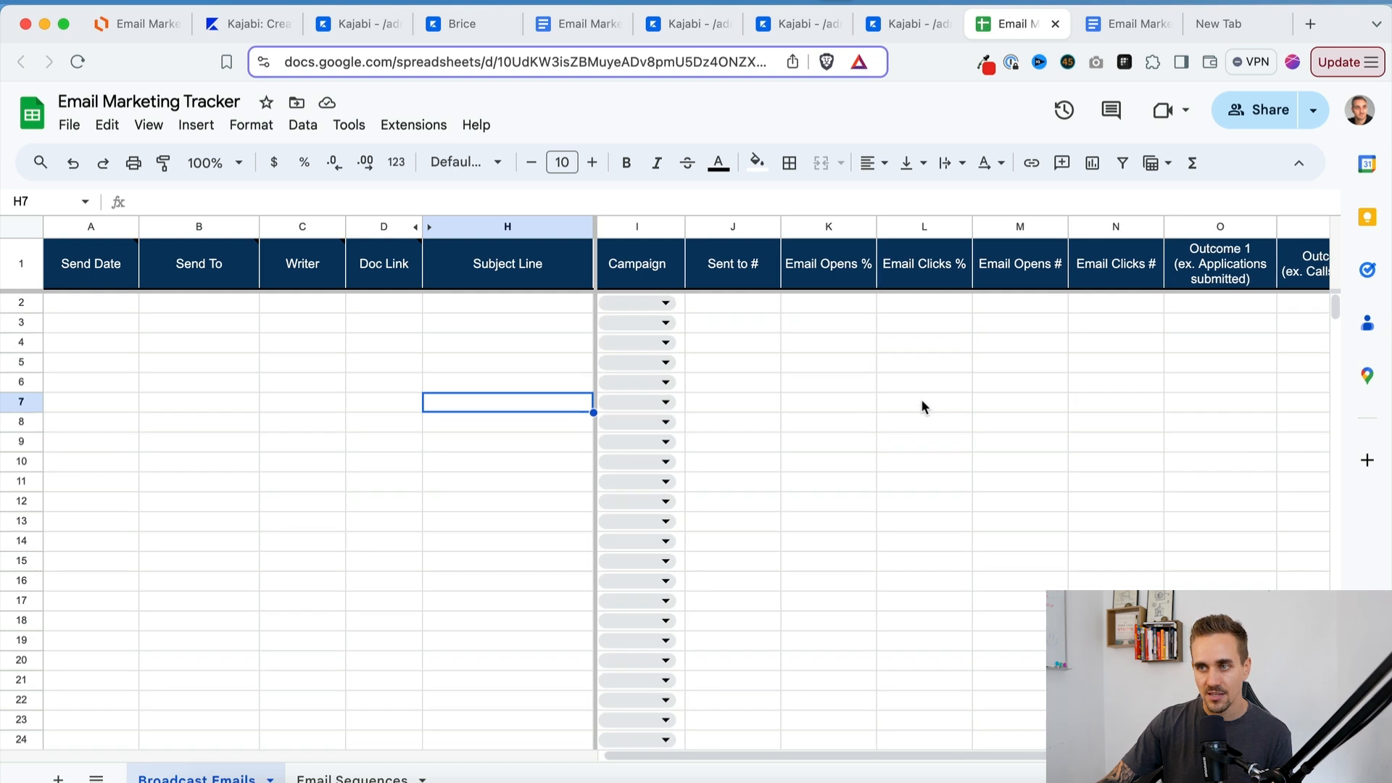
scroll(921, 399, "right", 4)
scroll(921, 398, "left", 4)
scroll(922, 406, "up", 1)
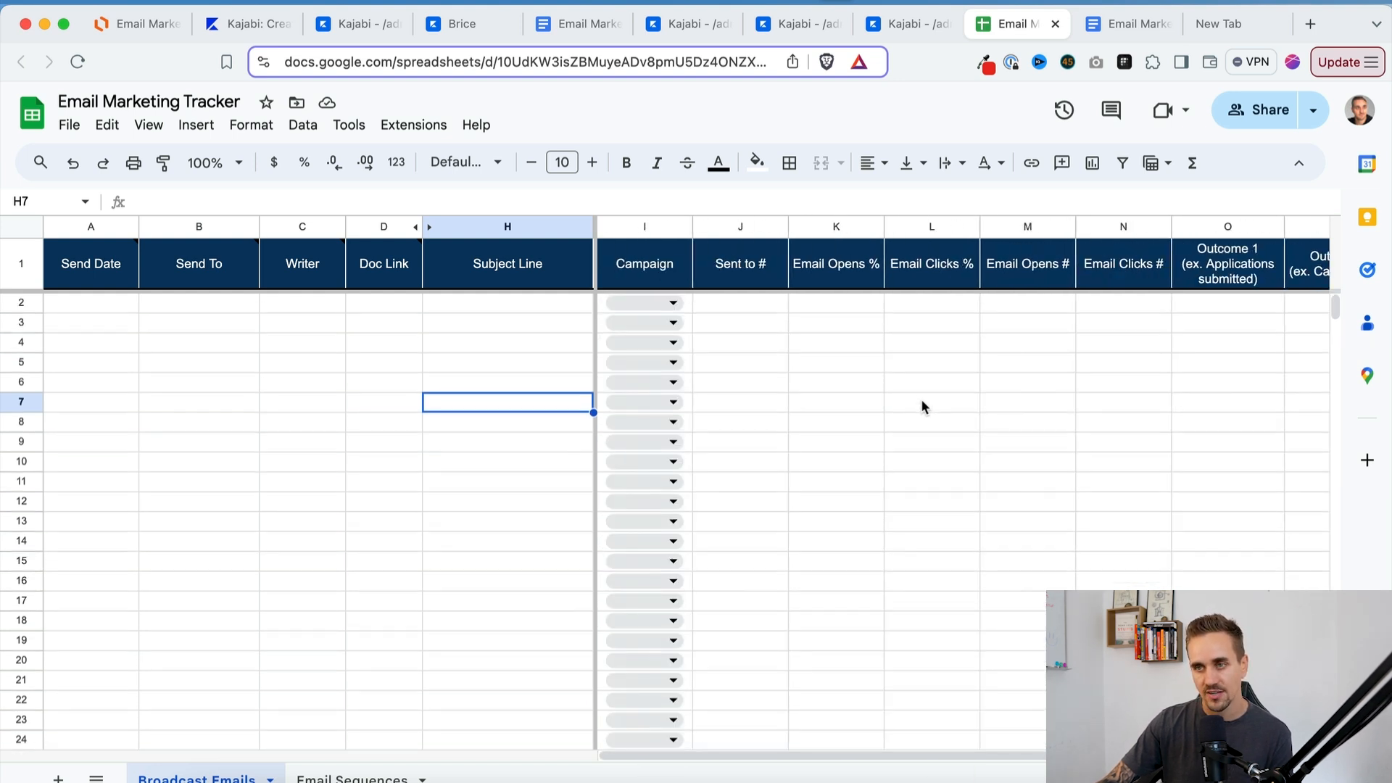
Point out the tracker's Sent to #, Send To, Writer, Doc Link and Subject Line columns by selecting a cell in each
left_click(738, 306)
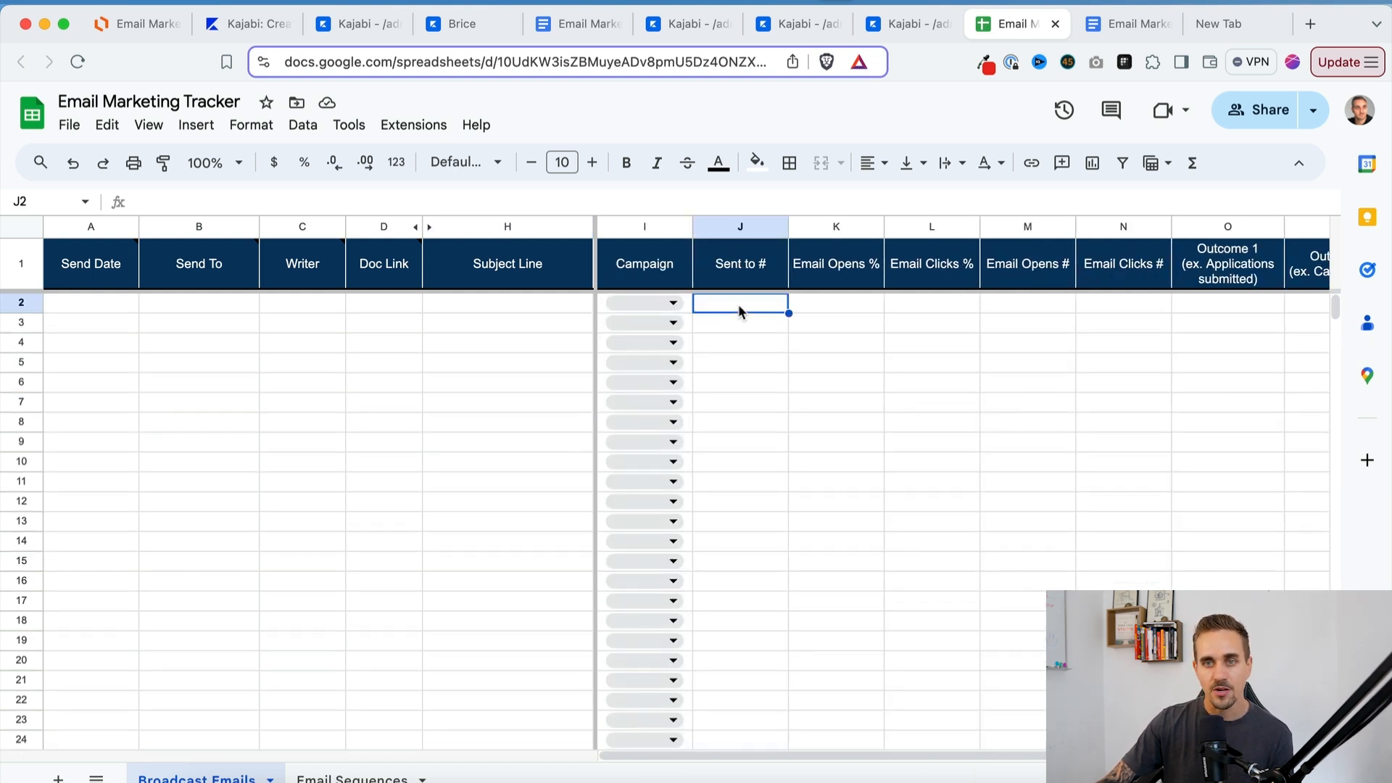
left_click(215, 320)
left_click(331, 317)
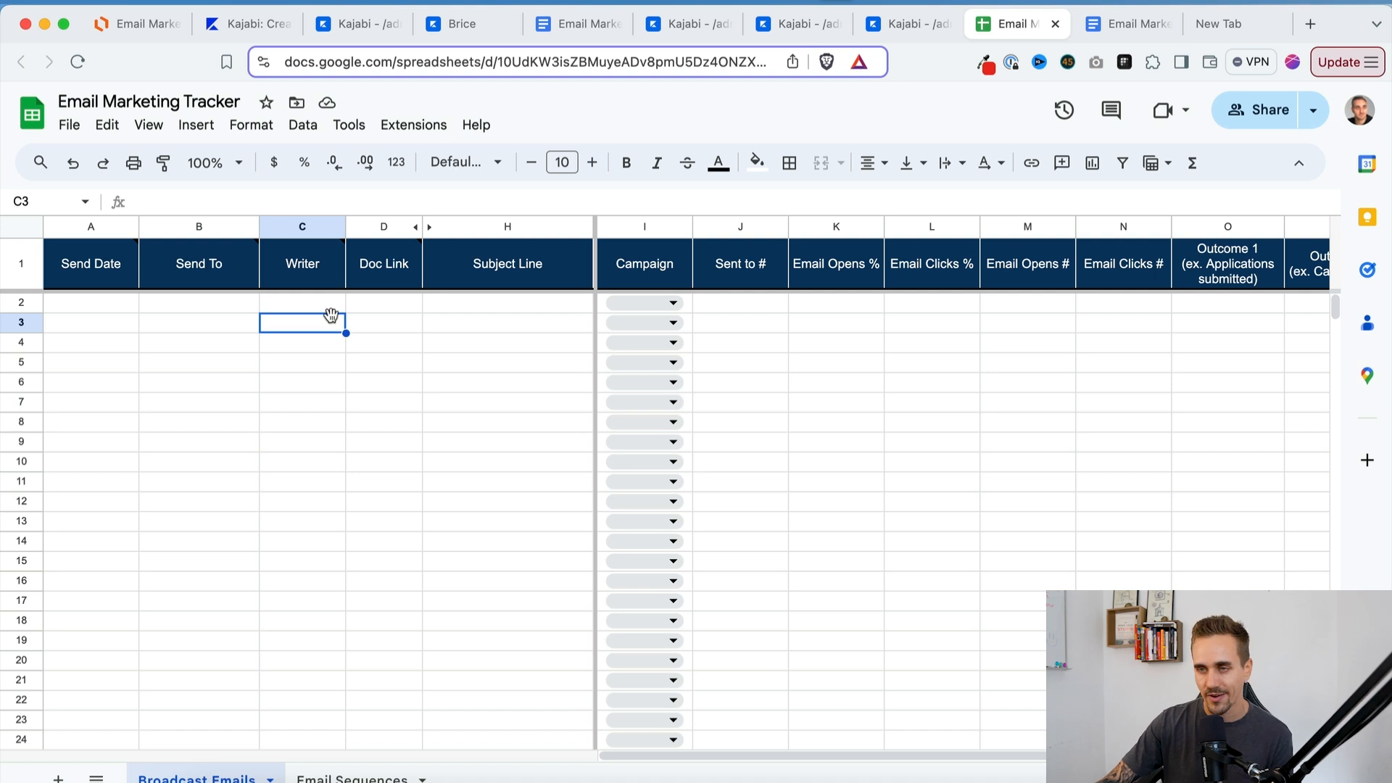
left_click(380, 316)
left_click(493, 315)
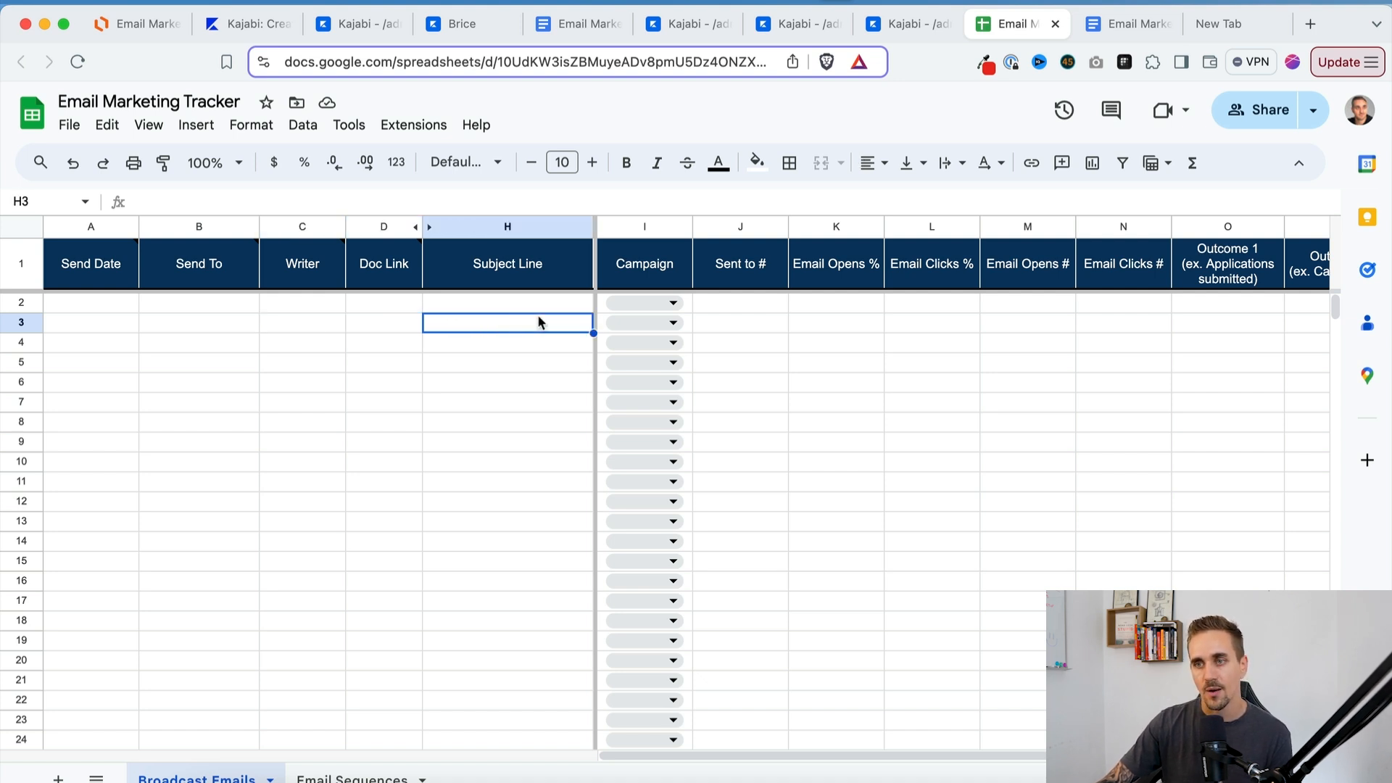
Point out the tracker's Email Opens %, Email Clicks % and three Outcome columns by selecting their cells in row 3
left_click(839, 328)
left_click_drag(840, 325, 905, 330)
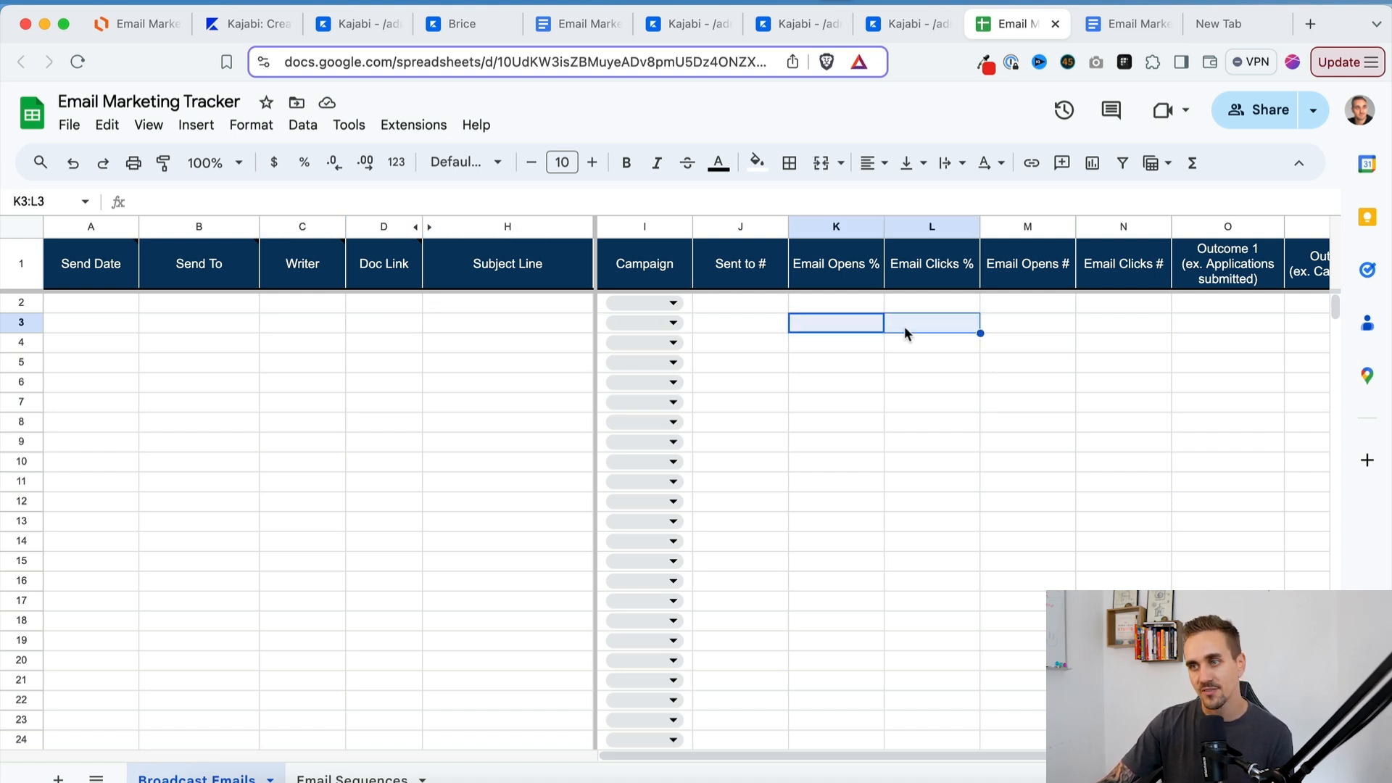
scroll(1018, 334, "right", 5)
left_click_drag(999, 328, 1190, 333)
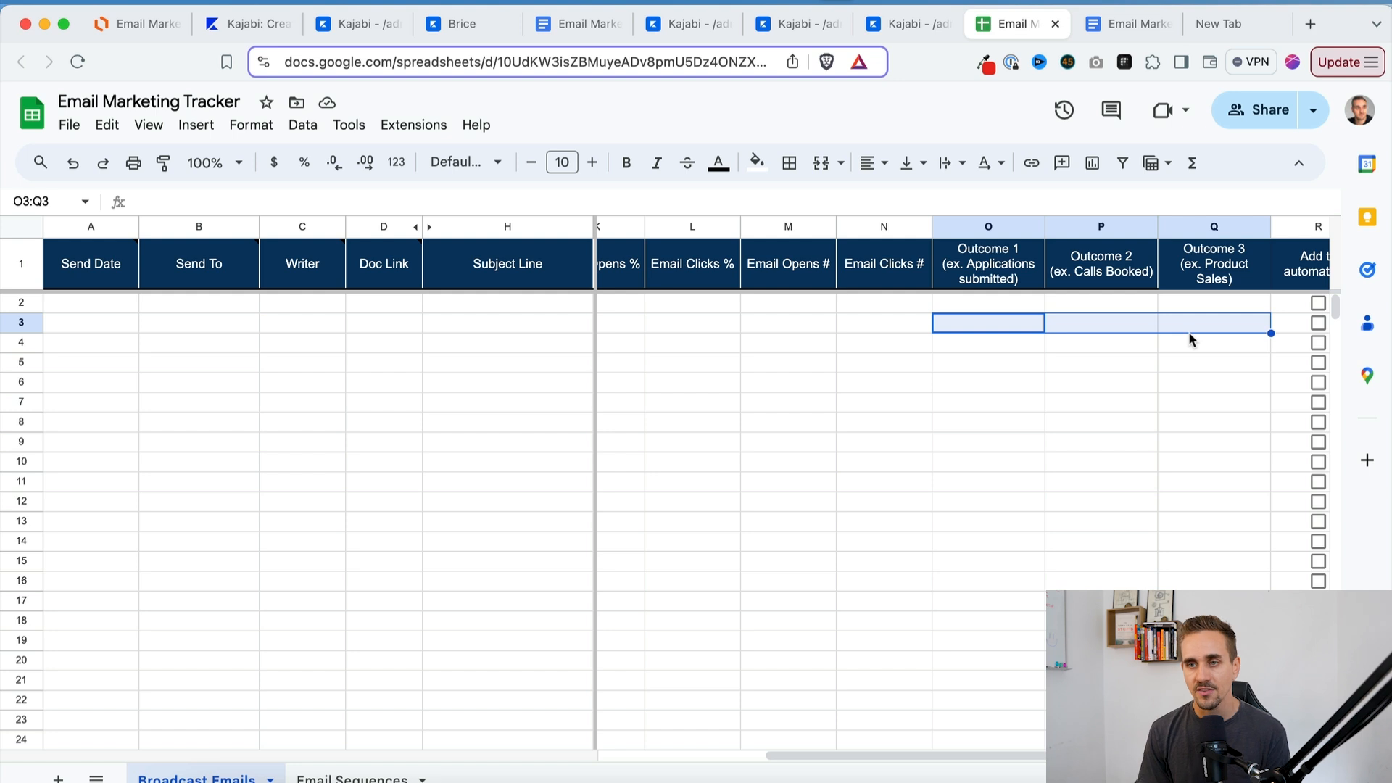
scroll(1190, 332, "left", 3)
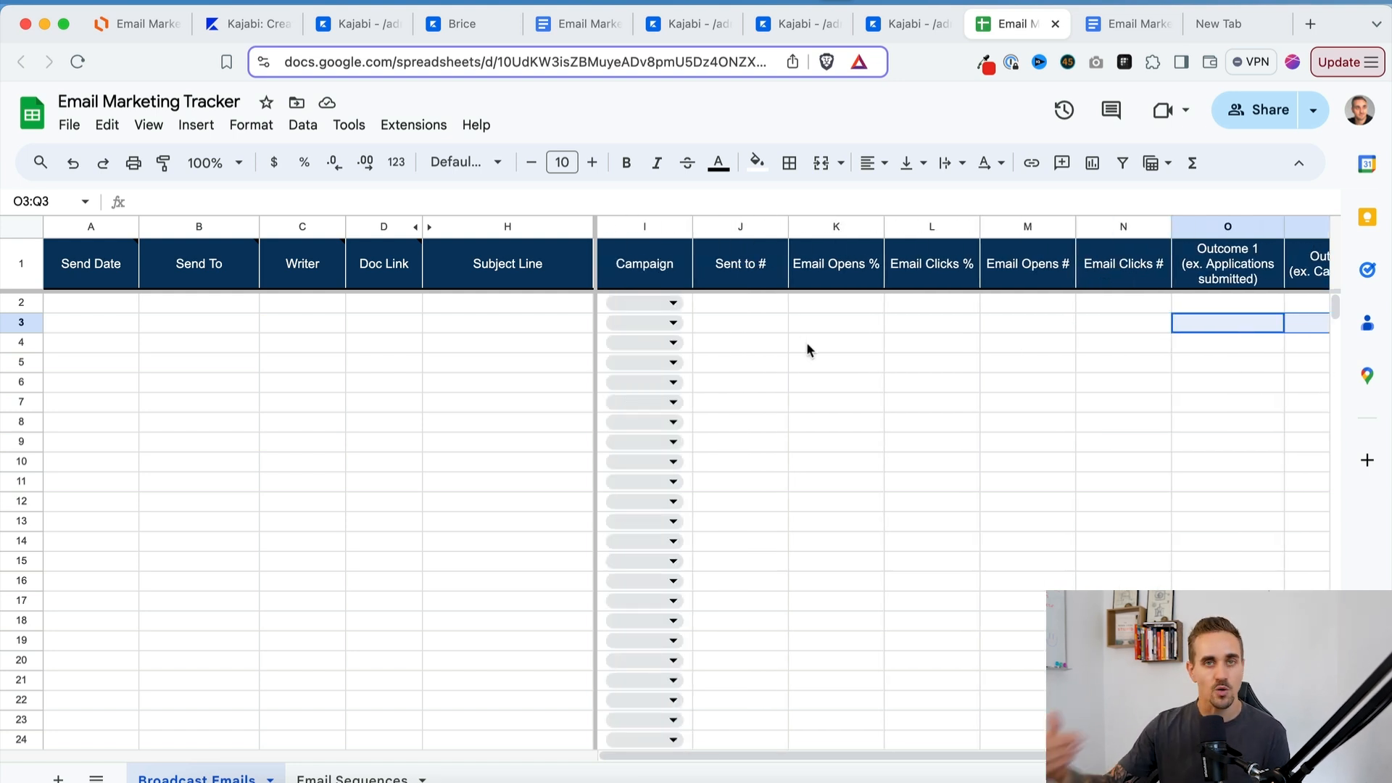
scroll(806, 342, "right", 3)
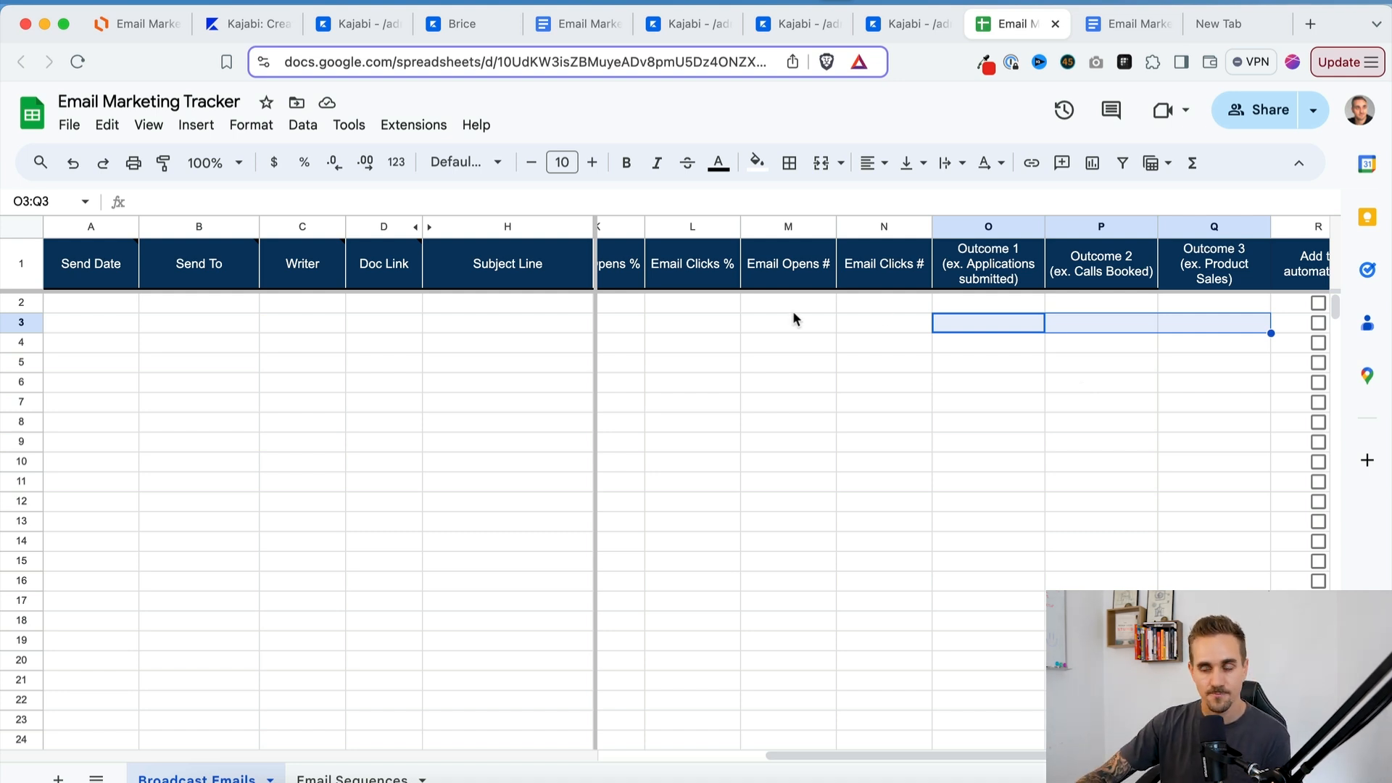
Switch to the Email Marketing Plan document and highlight the monthly email goal under Emails To Send
key("ctrl+Tab")
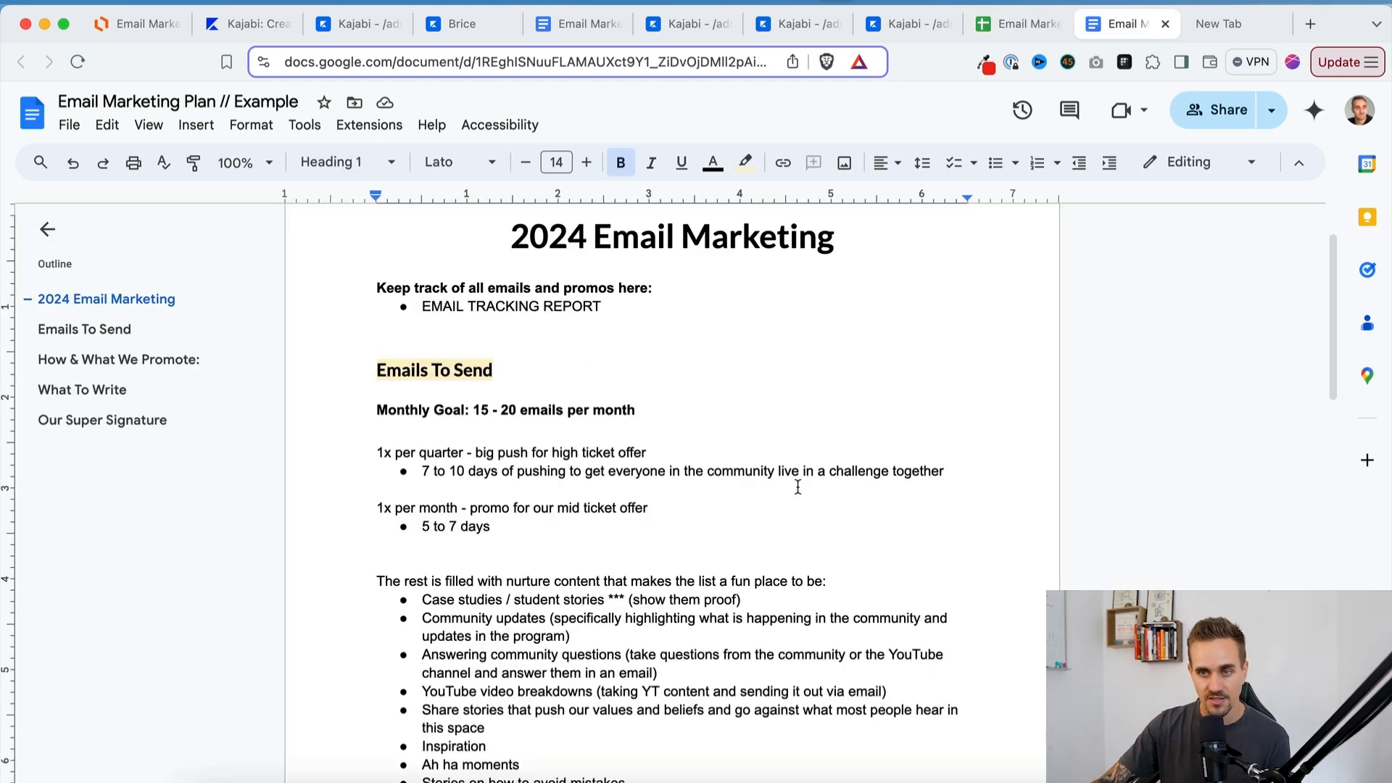
scroll(624, 500, "down", 1)
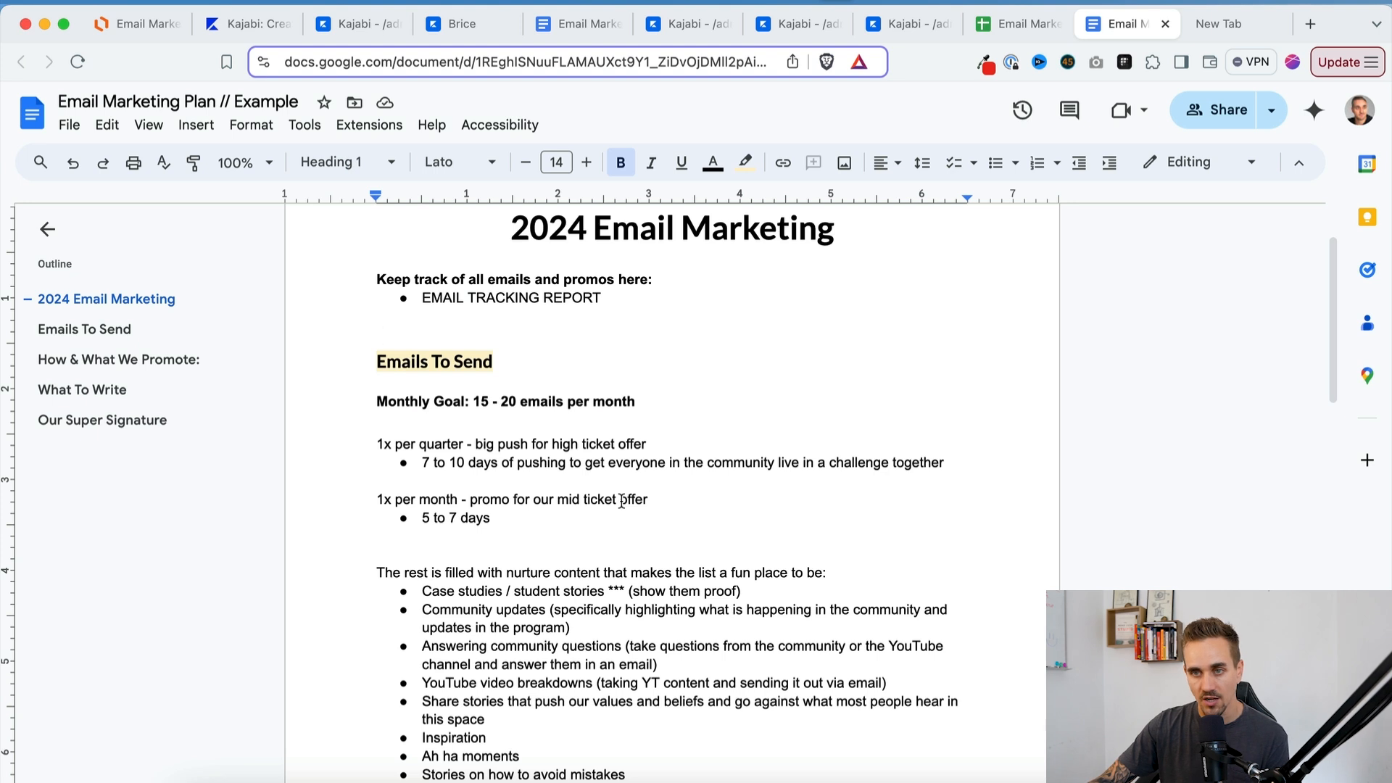
scroll(622, 500, "down", 3)
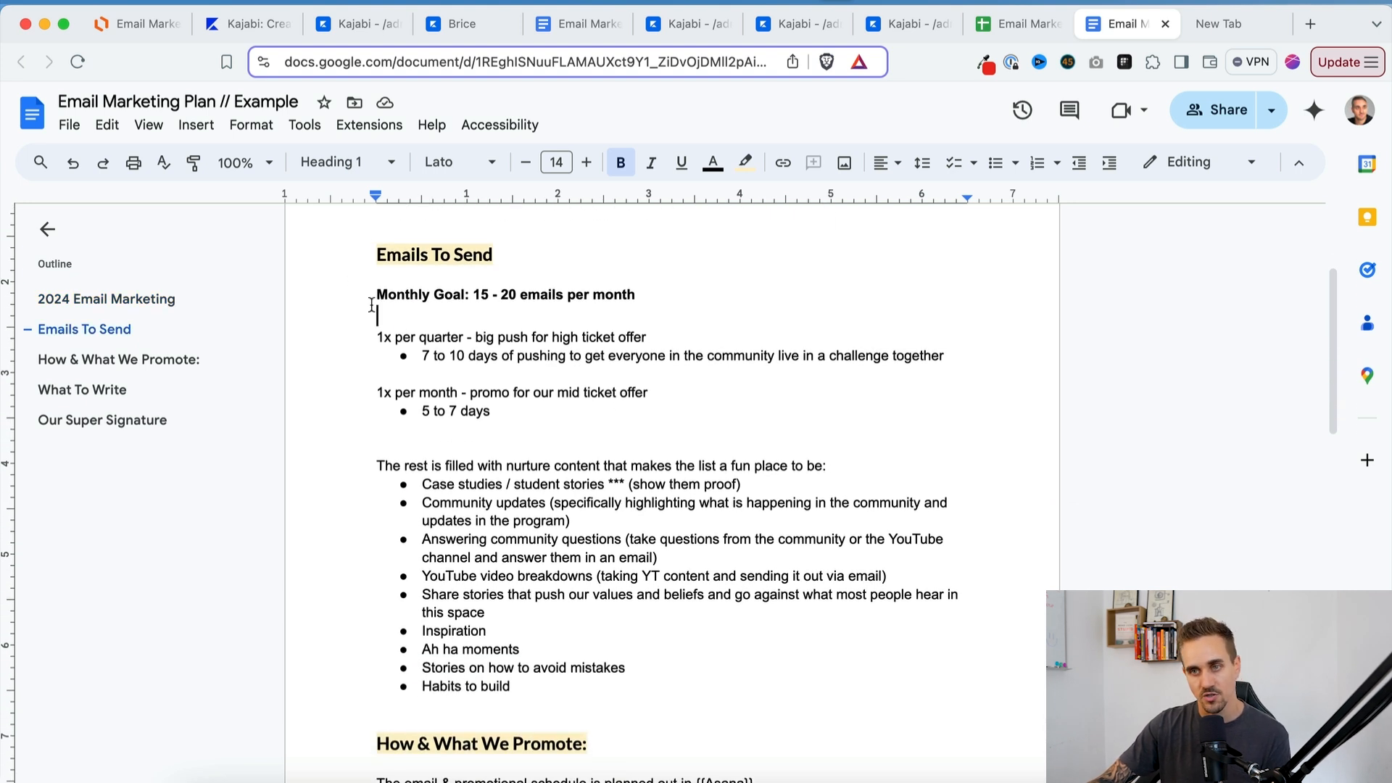
left_click_drag(471, 295, 677, 311)
left_click(627, 316)
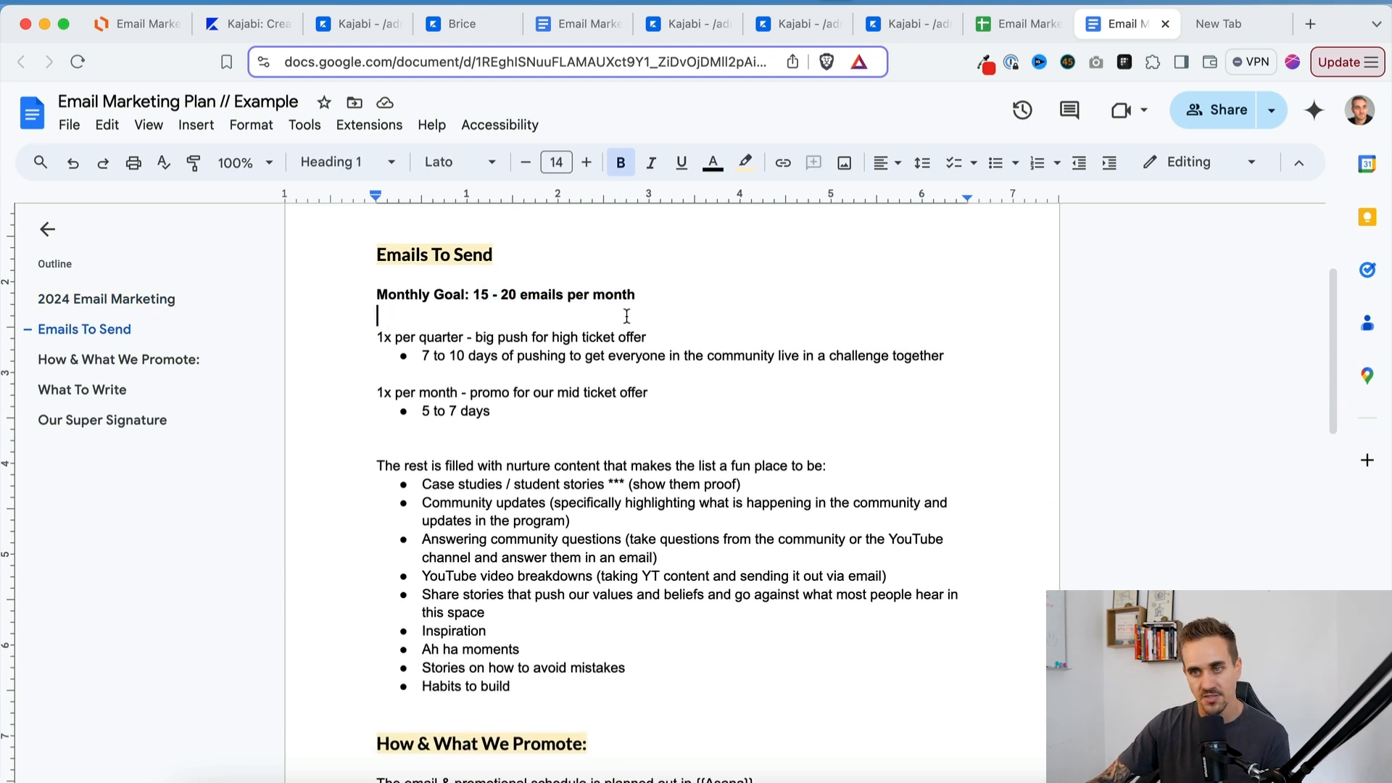
Highlight the quarterly and monthly promo lines, and the list of nurture content ideas under Emails To Send
left_click_drag(365, 343, 464, 392)
left_click(378, 431)
left_click(350, 332)
left_click(464, 392)
scroll(609, 435, "down", 2)
left_click_drag(378, 370, 506, 591)
left_click(513, 603)
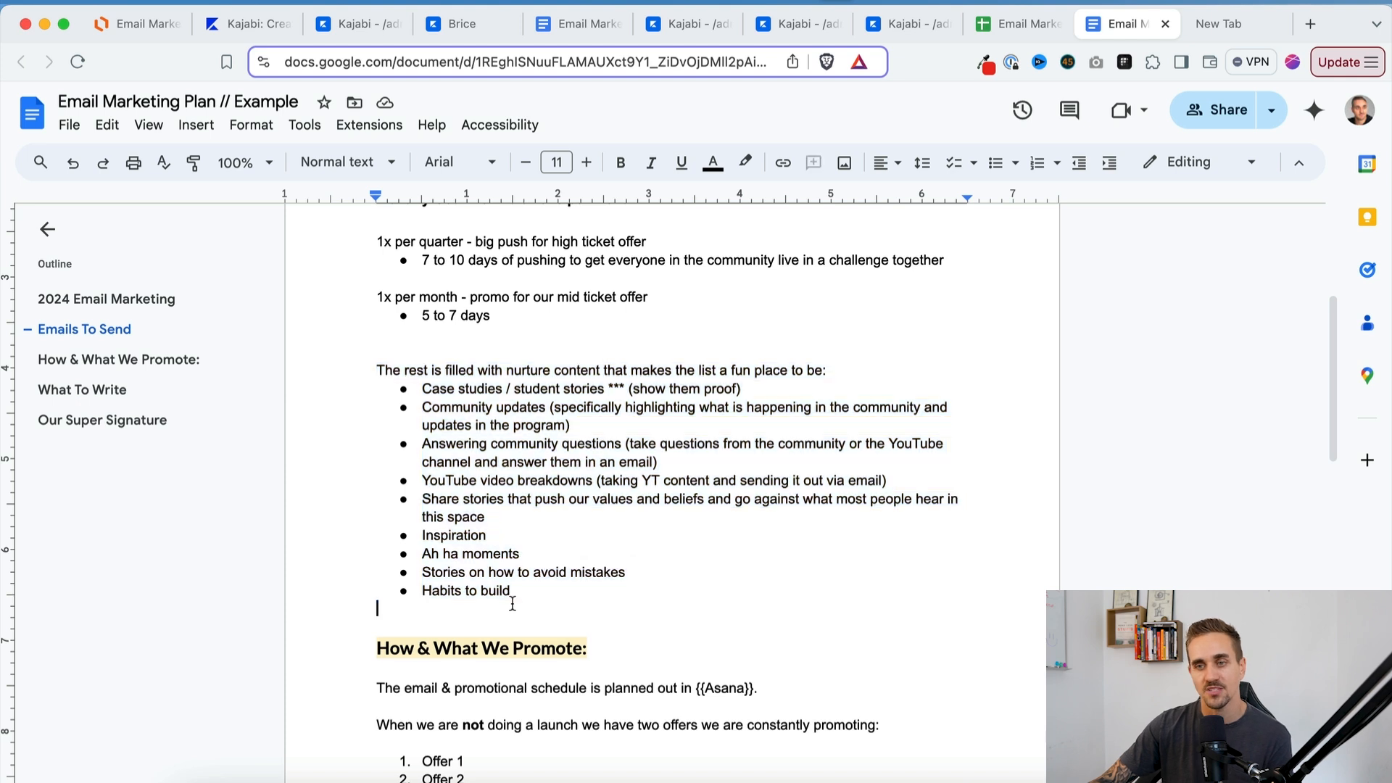
Review the nurture content list and the How & What We Promote section with its two constantly promoted offers
scroll(480, 389, "up", 1)
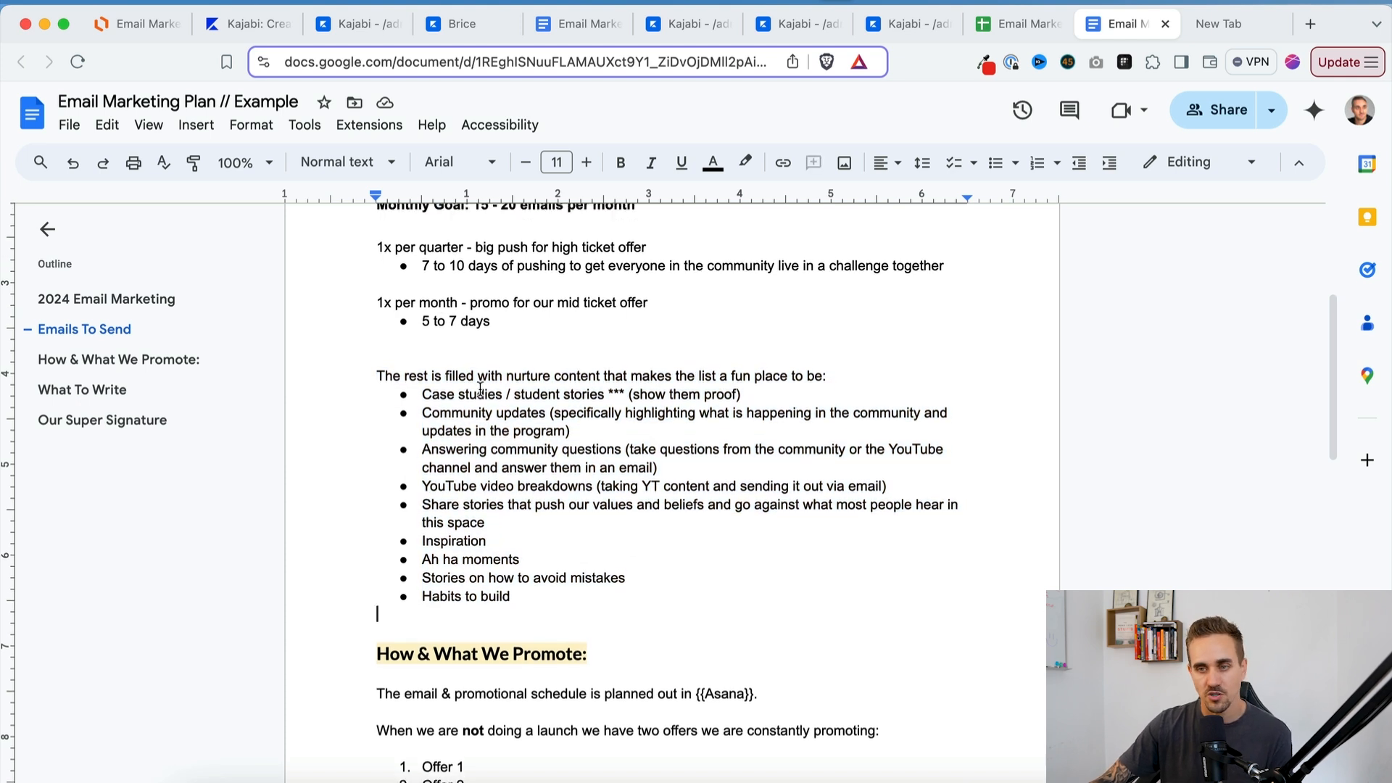
scroll(480, 389, "down", 7)
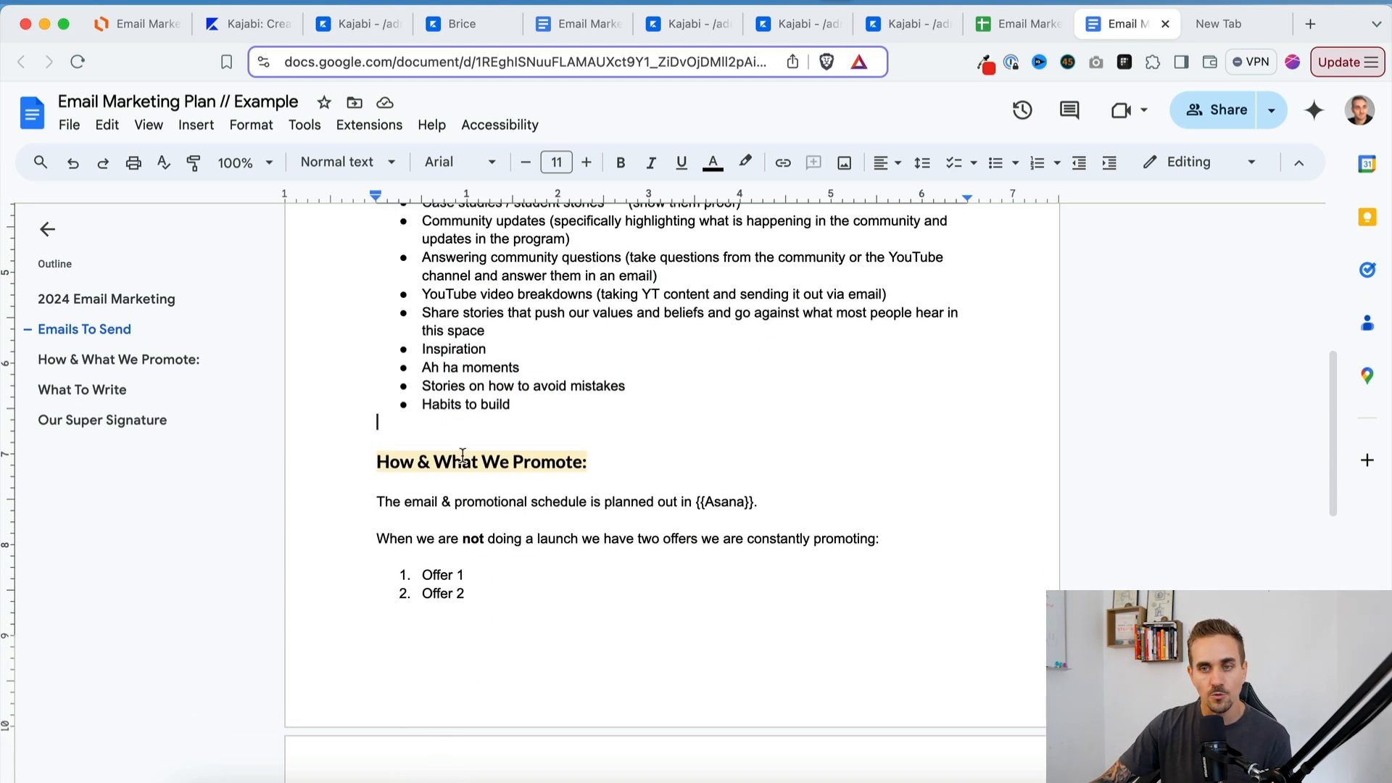
scroll(460, 473, "up", 8)
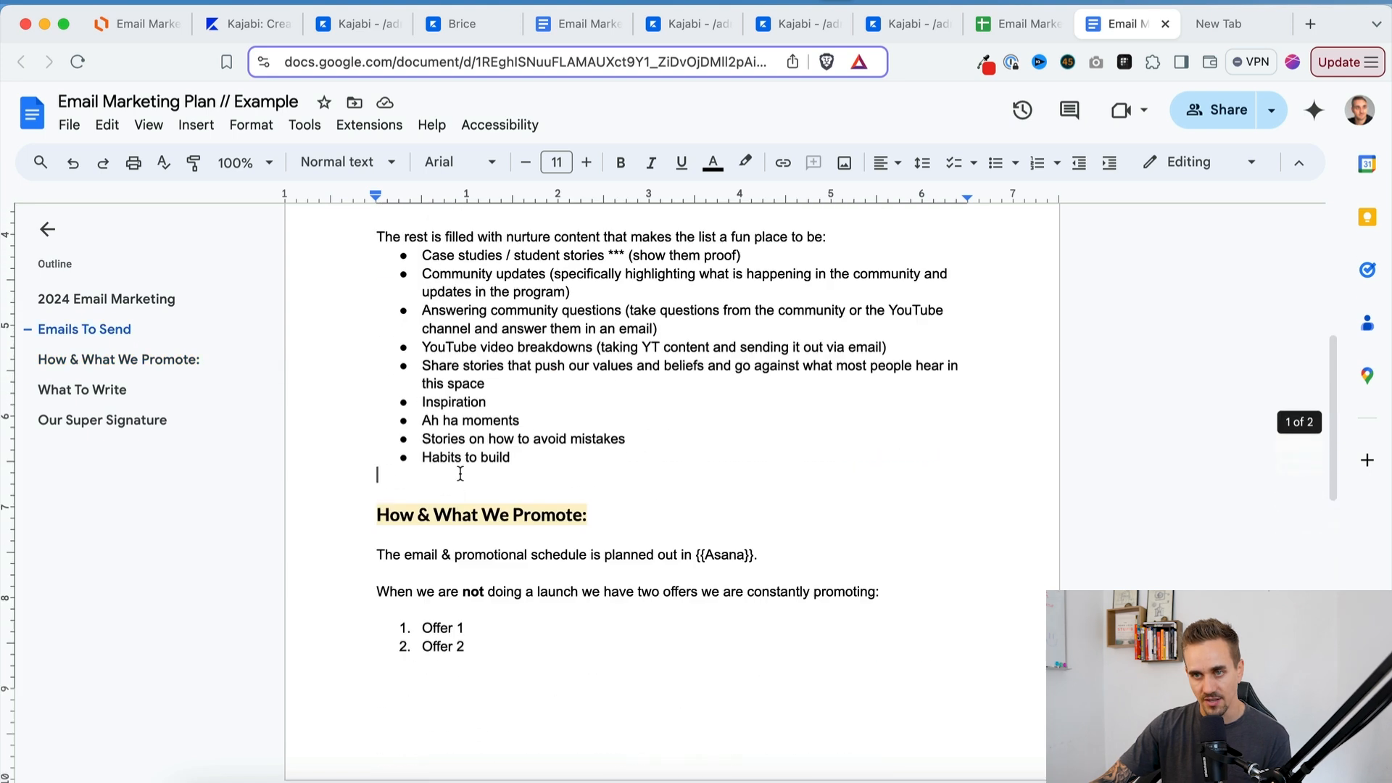
left_click(556, 663)
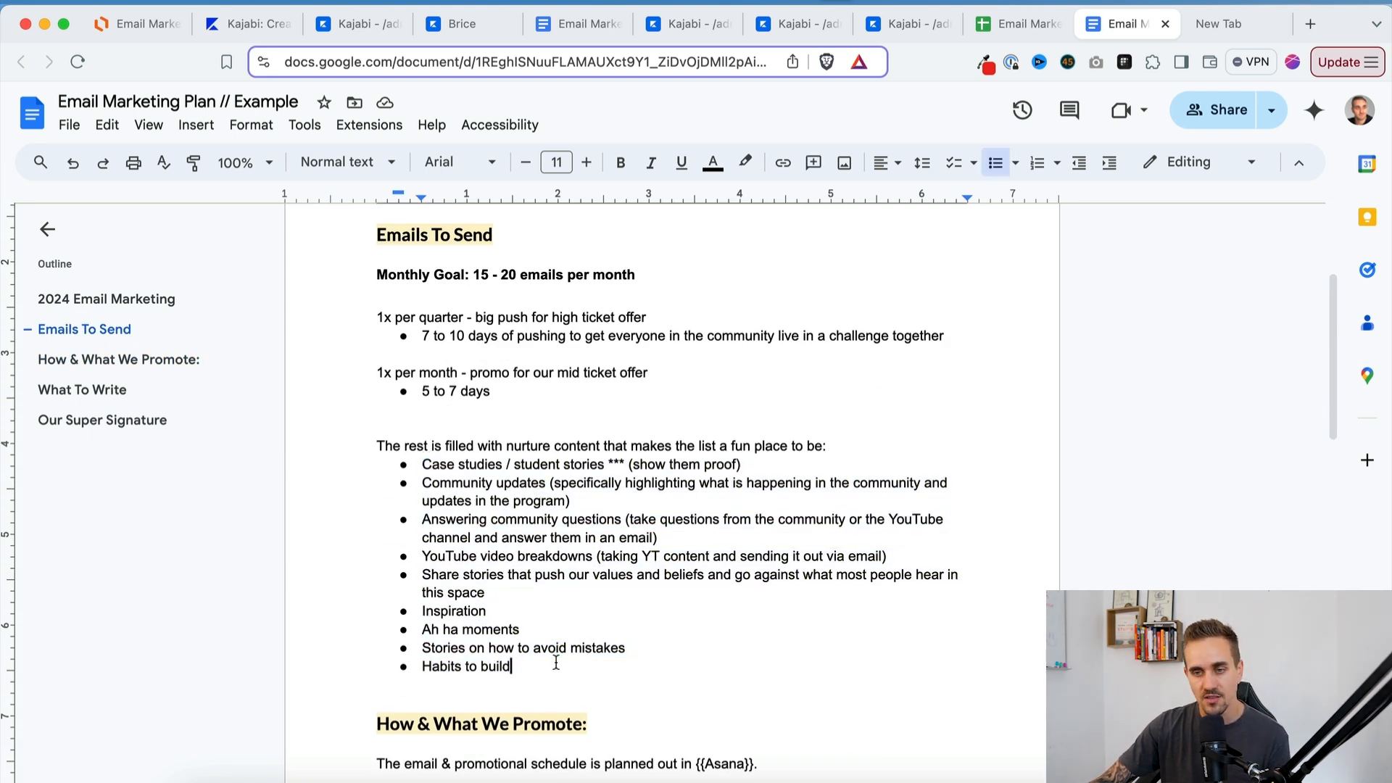
scroll(556, 663, "down", 7)
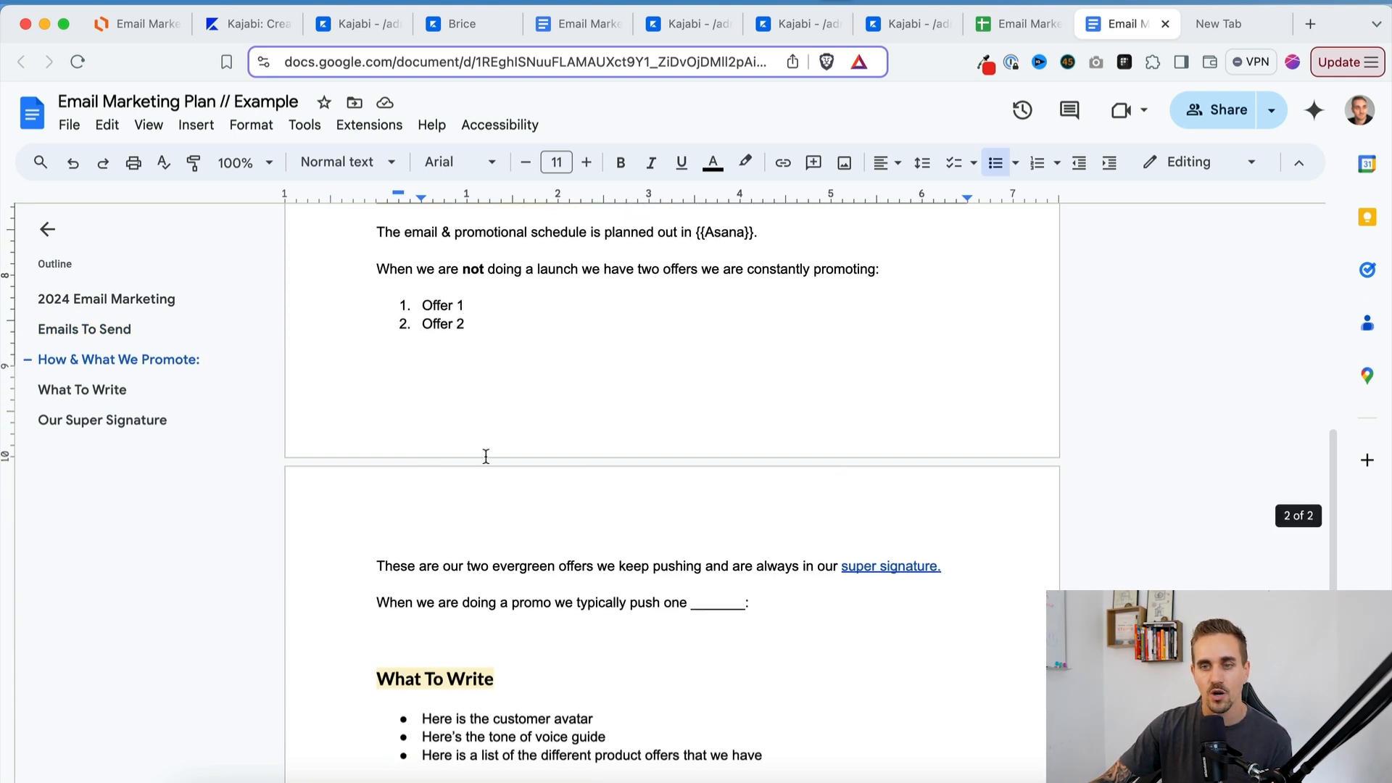
Highlight the customer avatar, tone of voice guide and product offers bullets under What To Write
scroll(486, 456, "down", 2)
left_click_drag(442, 603, 603, 638)
left_click(557, 622)
left_click(604, 638)
scroll(603, 638, "down", 3)
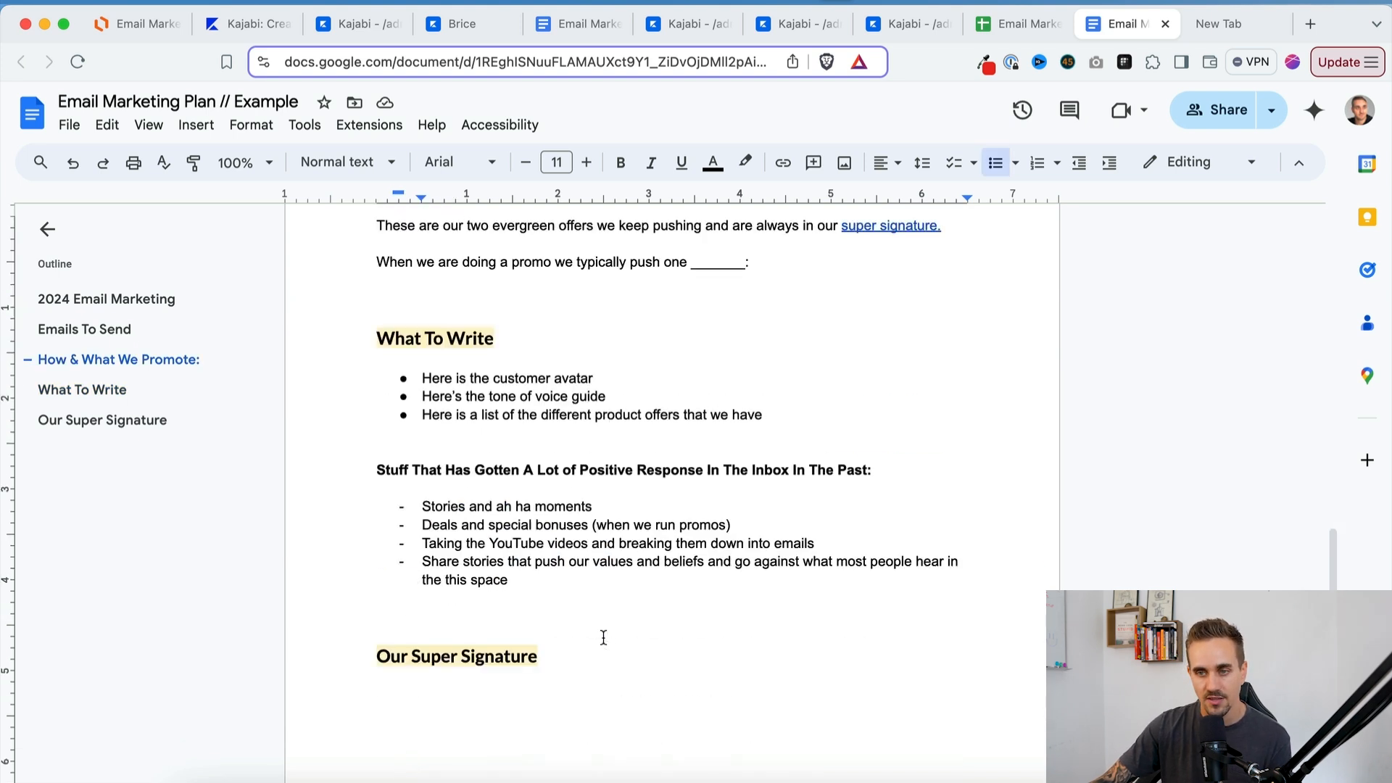
Highlight the list of topics that got a positive response in the past, and go to the Our Super Signature section
left_click_drag(492, 455, 544, 599)
left_click(544, 600)
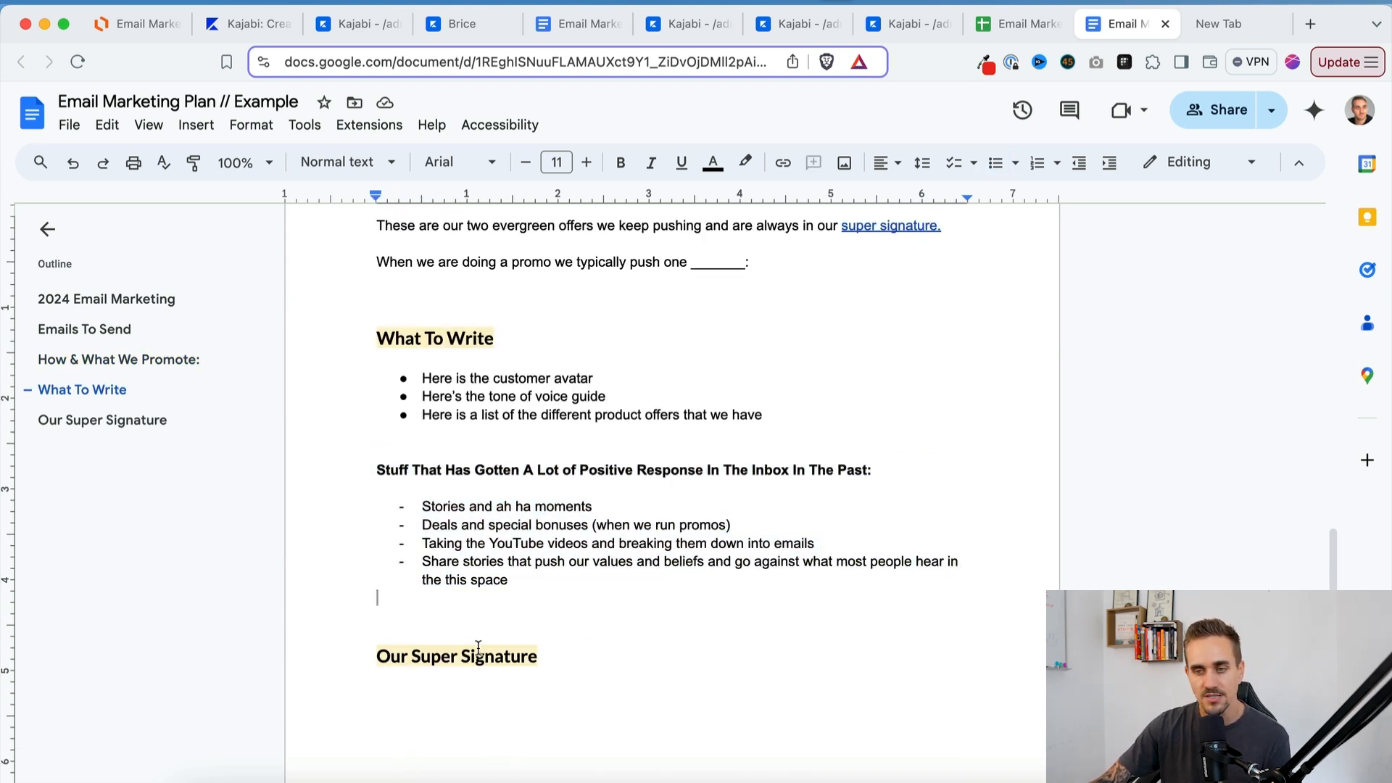
scroll(478, 648, "down", 3)
left_click(463, 625)
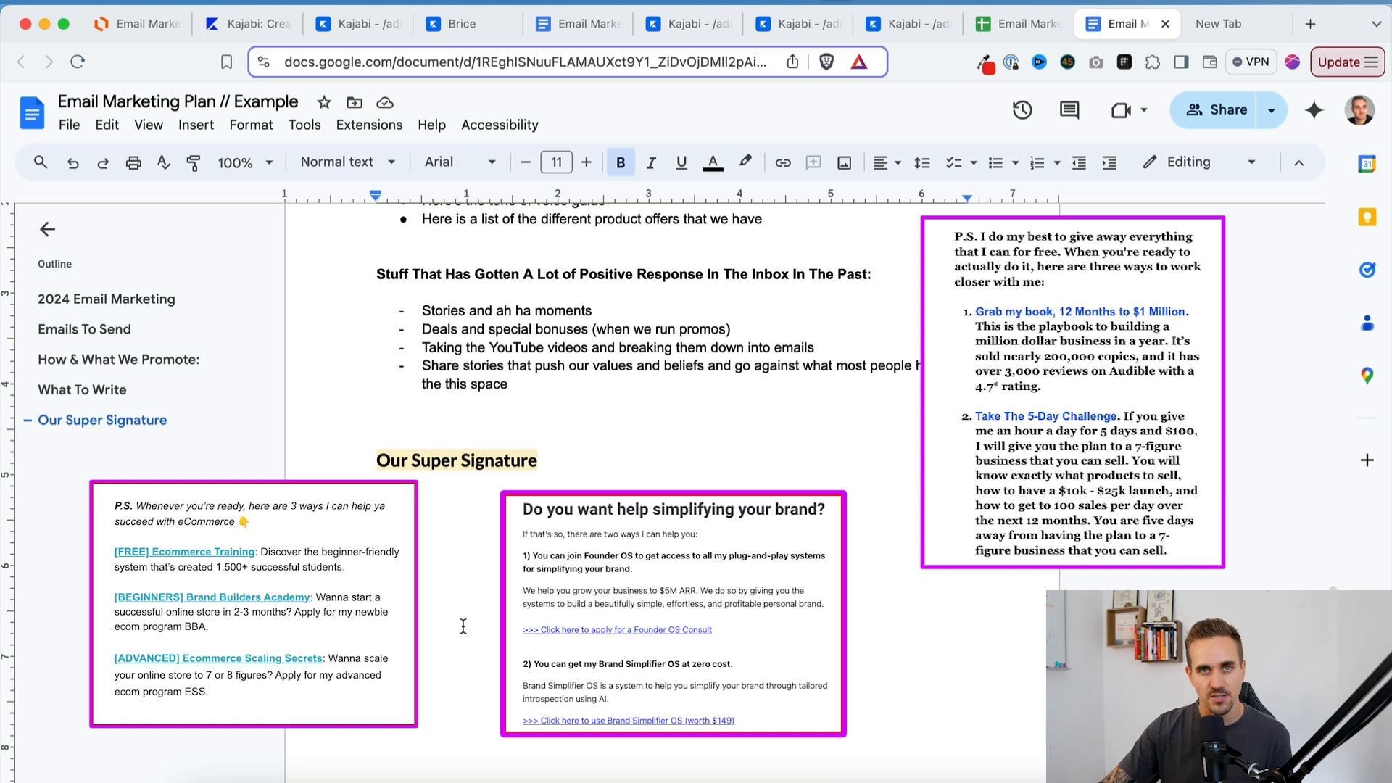